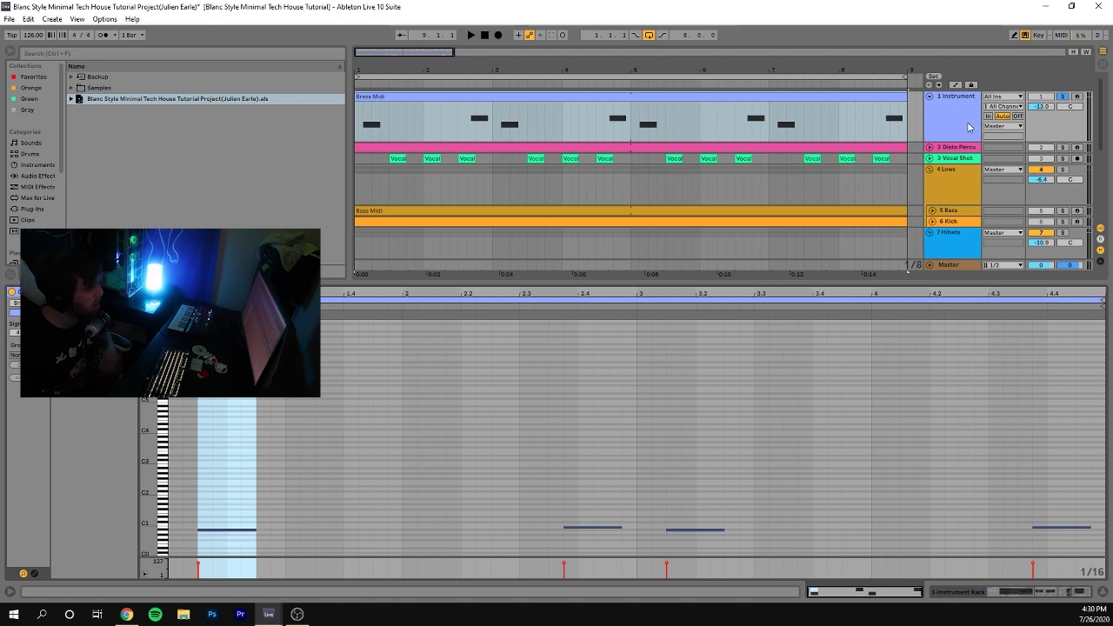
# Play the soloed Instrument track, and add the Disto Percussion track to the solo to audition both together.
pyautogui.press('space')
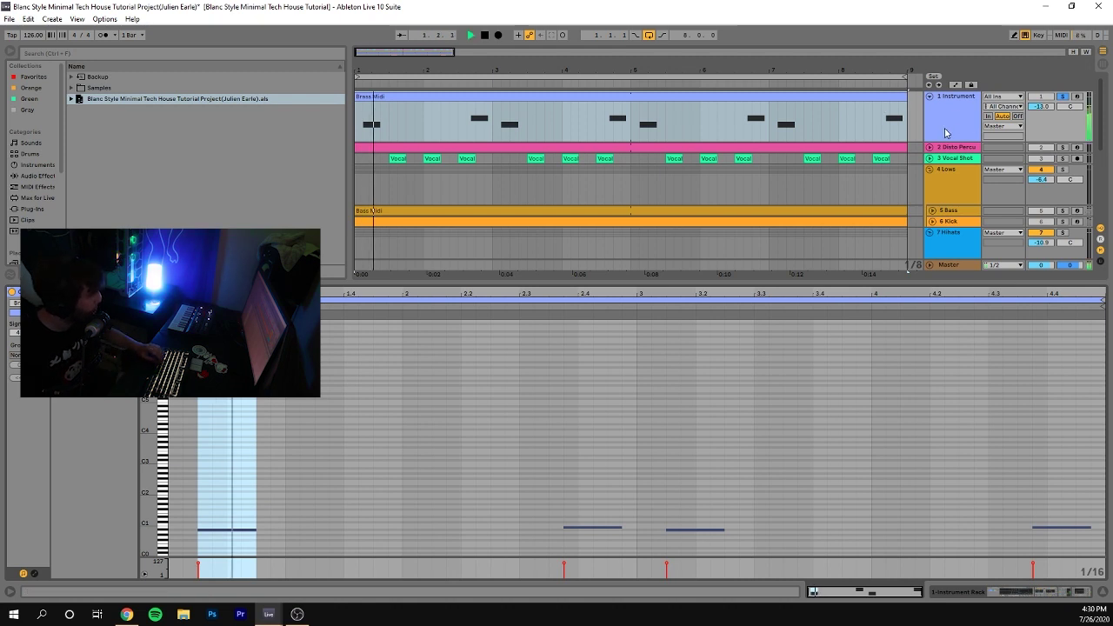
pyautogui.keyDown('ctrl'); pyautogui.click(1063, 149); pyautogui.keyUp('ctrl')
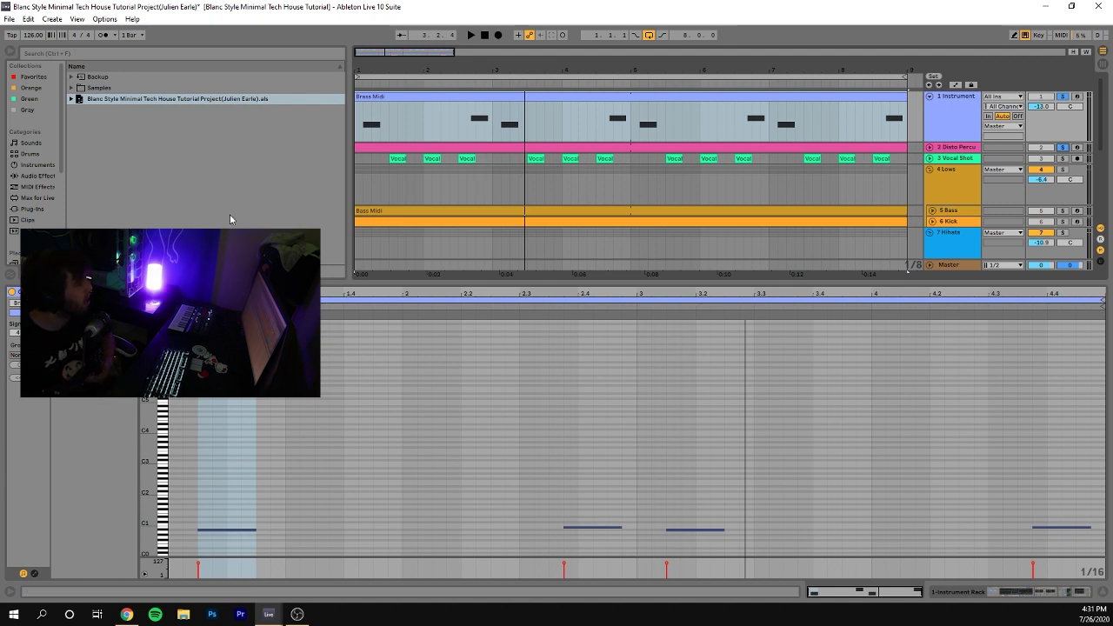
pyautogui.click(460, 131)
pyautogui.click(460, 131)
pyautogui.press('space')
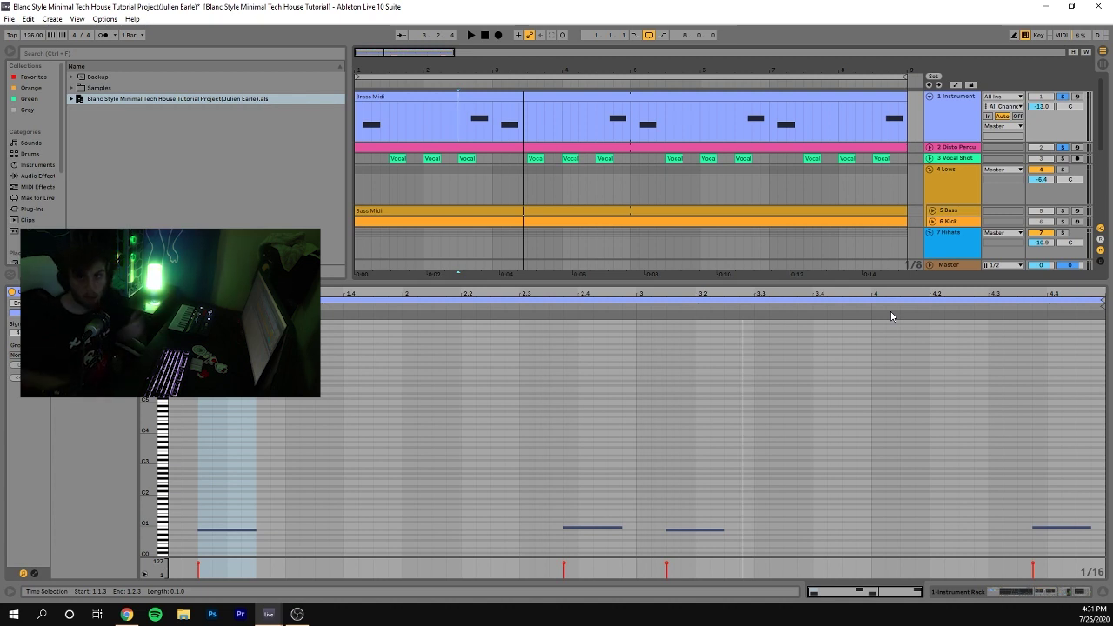
pyautogui.press('space')
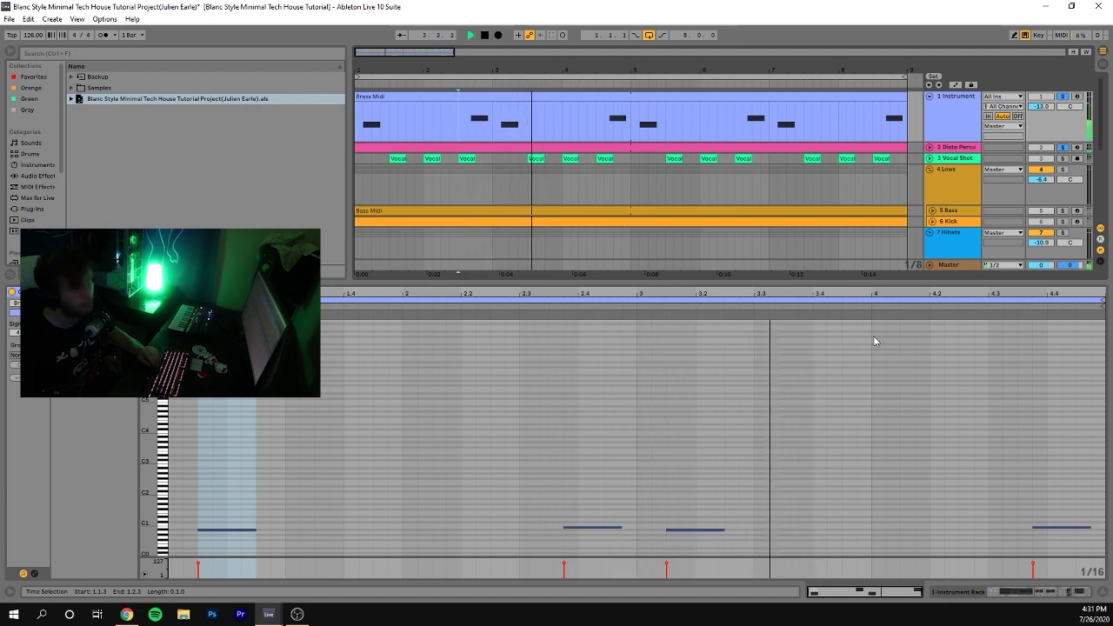
pyautogui.press('space')
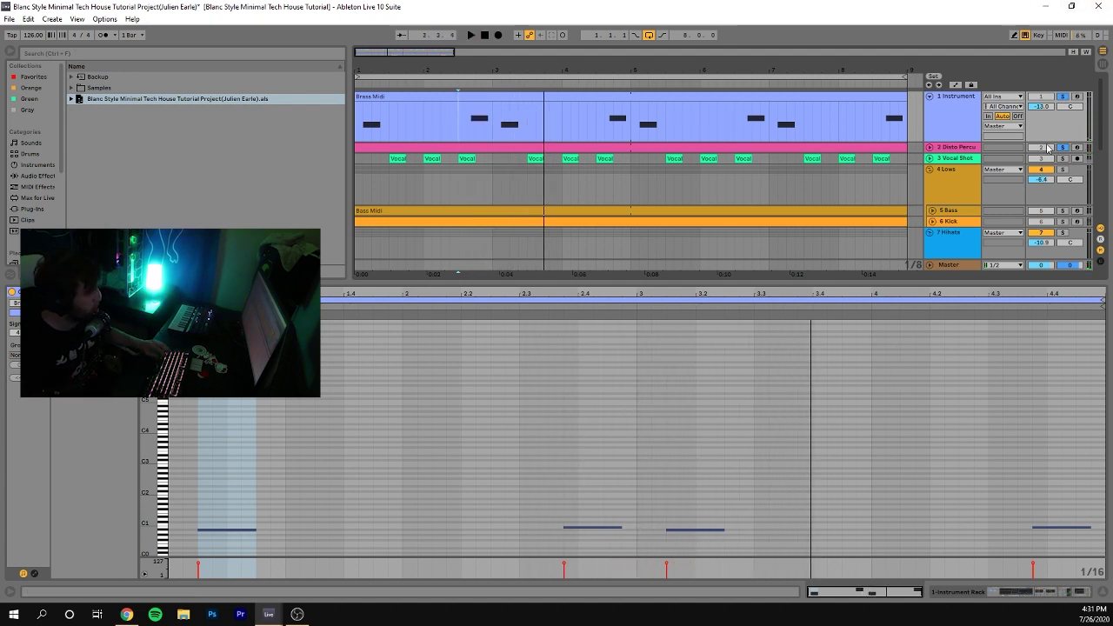
# Show the Instrument track's devices and audition the rack's Analog and Brass Stab chains in solo, one after the other.
pyautogui.click(637, 93)
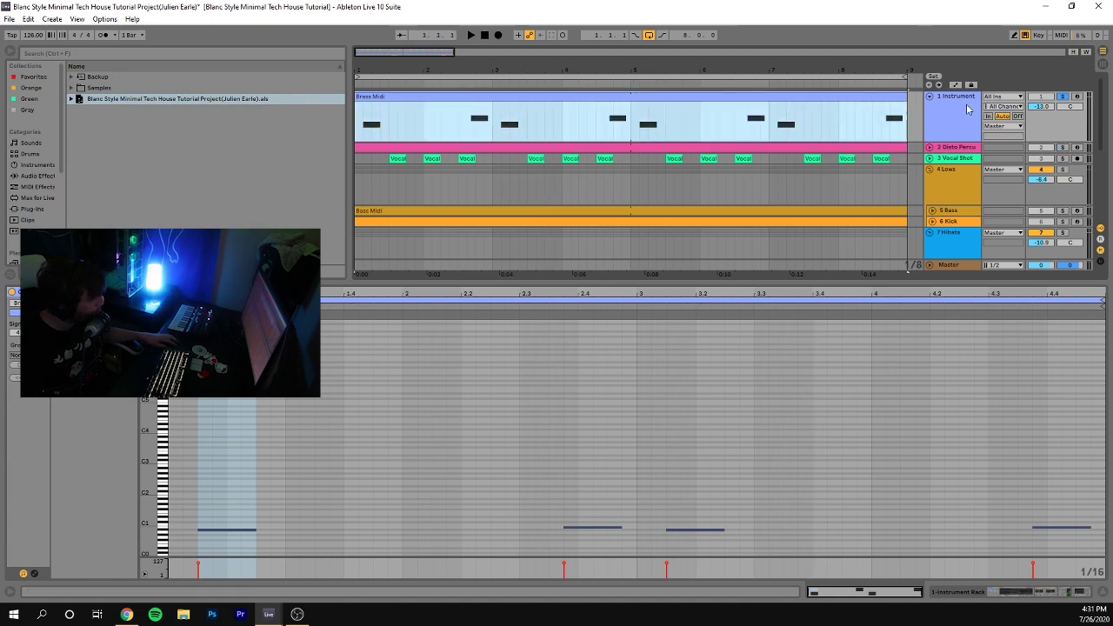
pyautogui.doubleClick(969, 107)
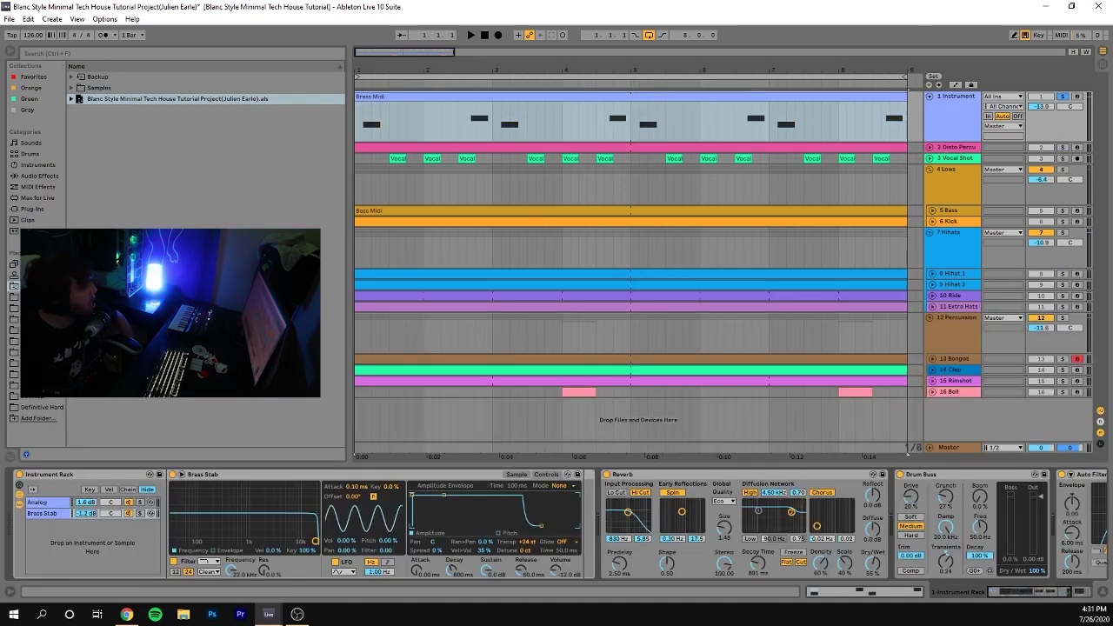
pyautogui.click(139, 503)
pyautogui.press('space')
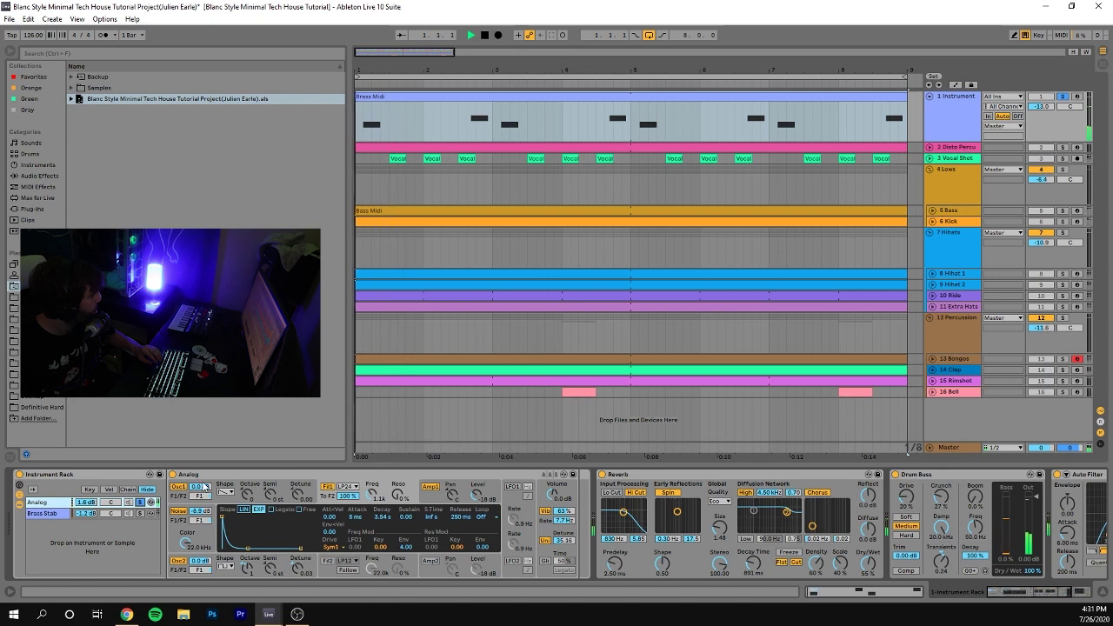
pyautogui.press('space')
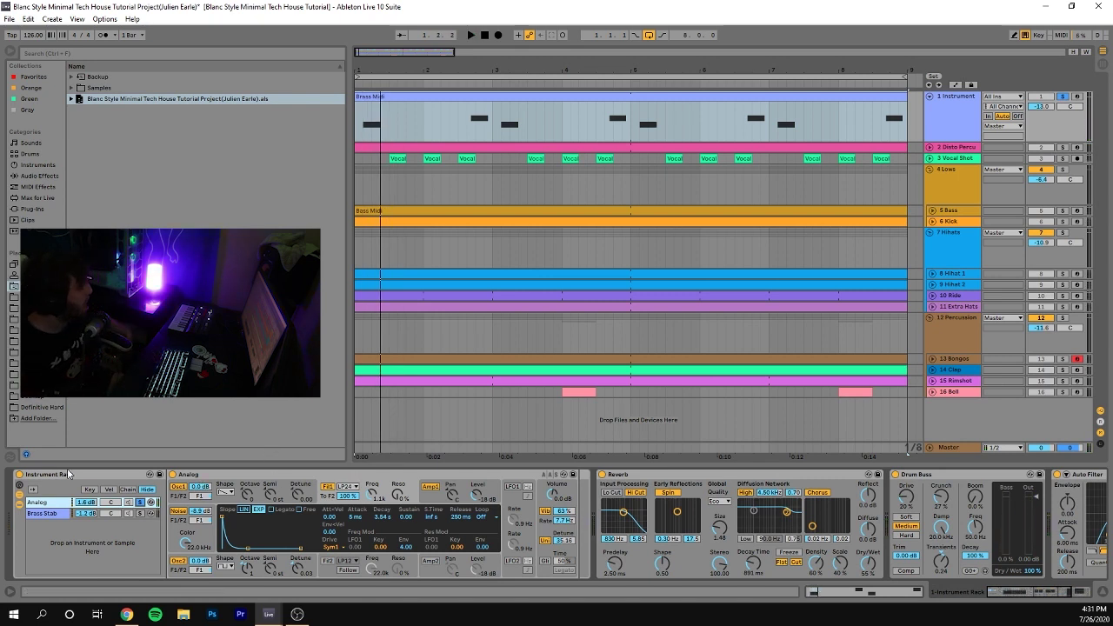
pyautogui.click(140, 517)
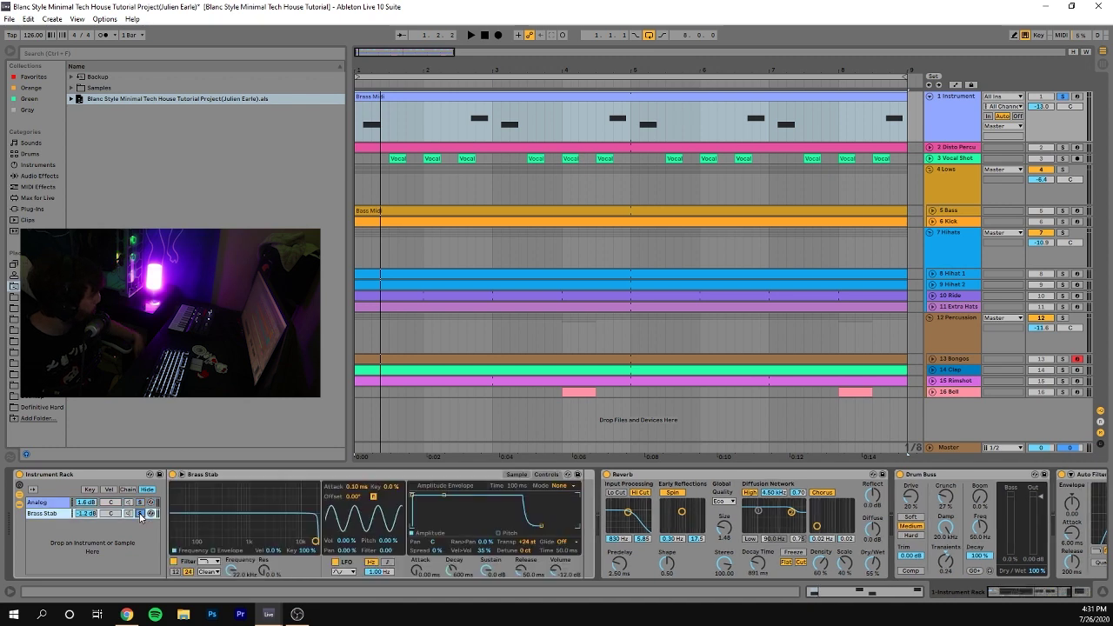
pyautogui.press('space')
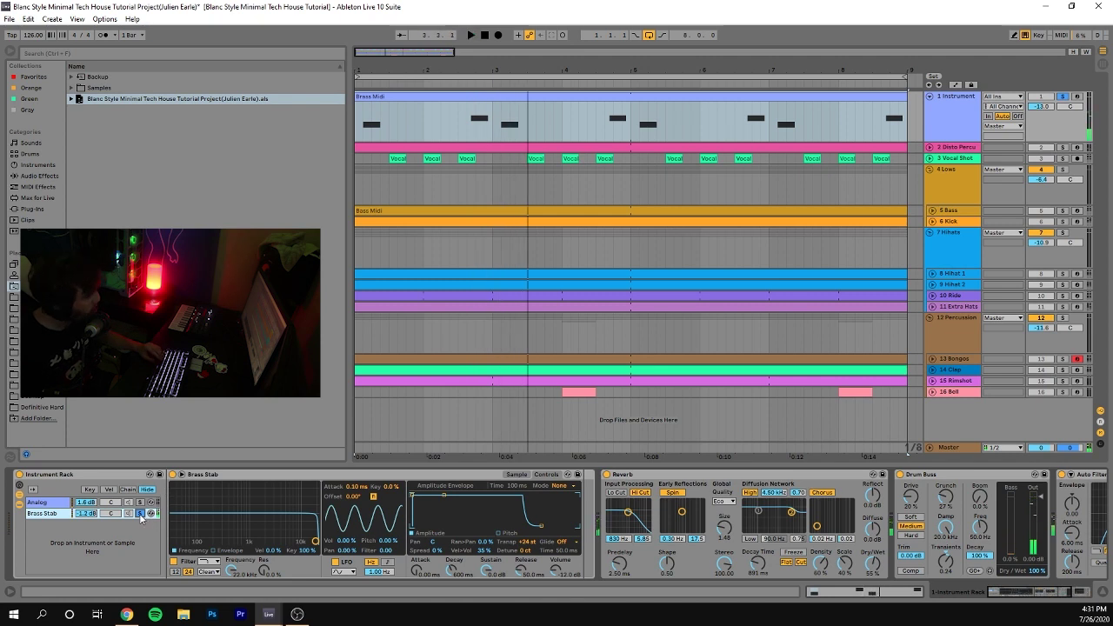
# Solo the Analog chain in the Instrument Rack again and play short passages of it.
pyautogui.click(140, 503)
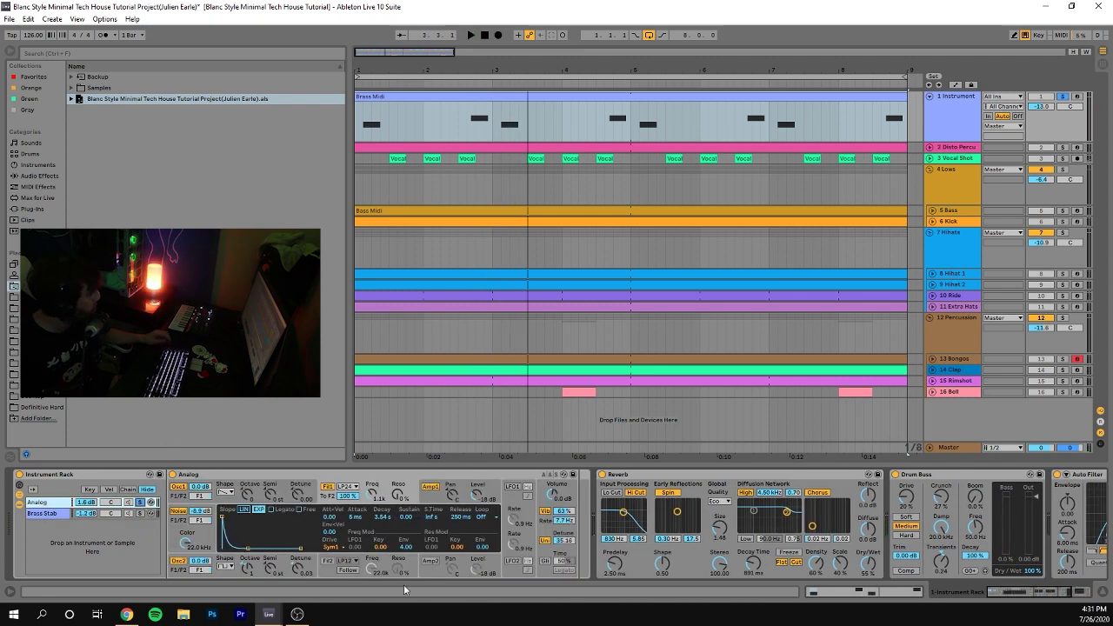
pyautogui.press('space')
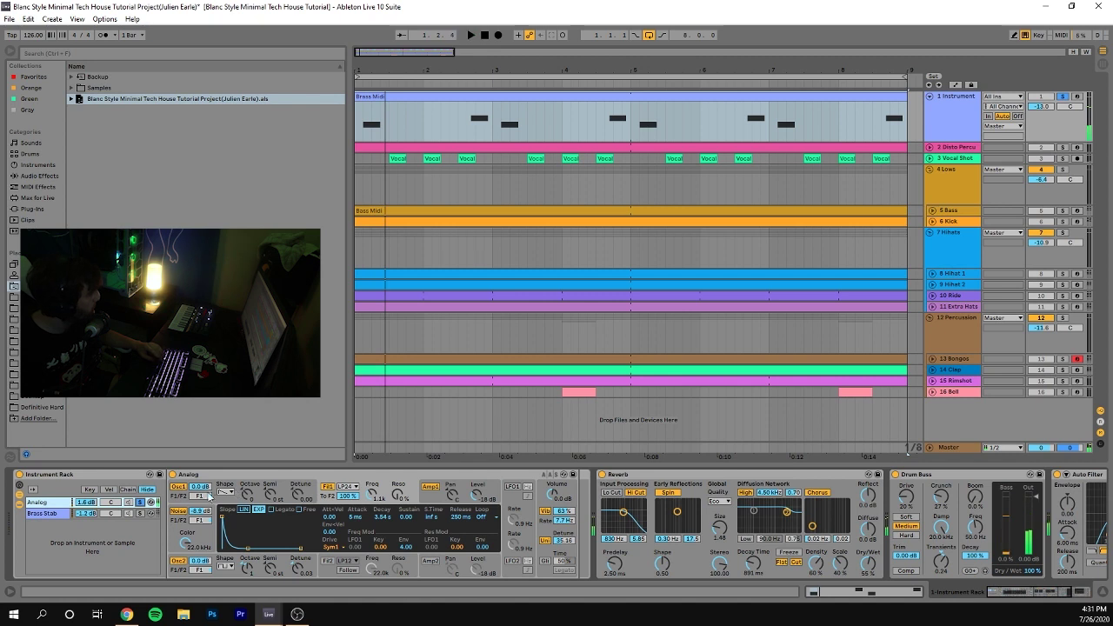
pyautogui.press('space')
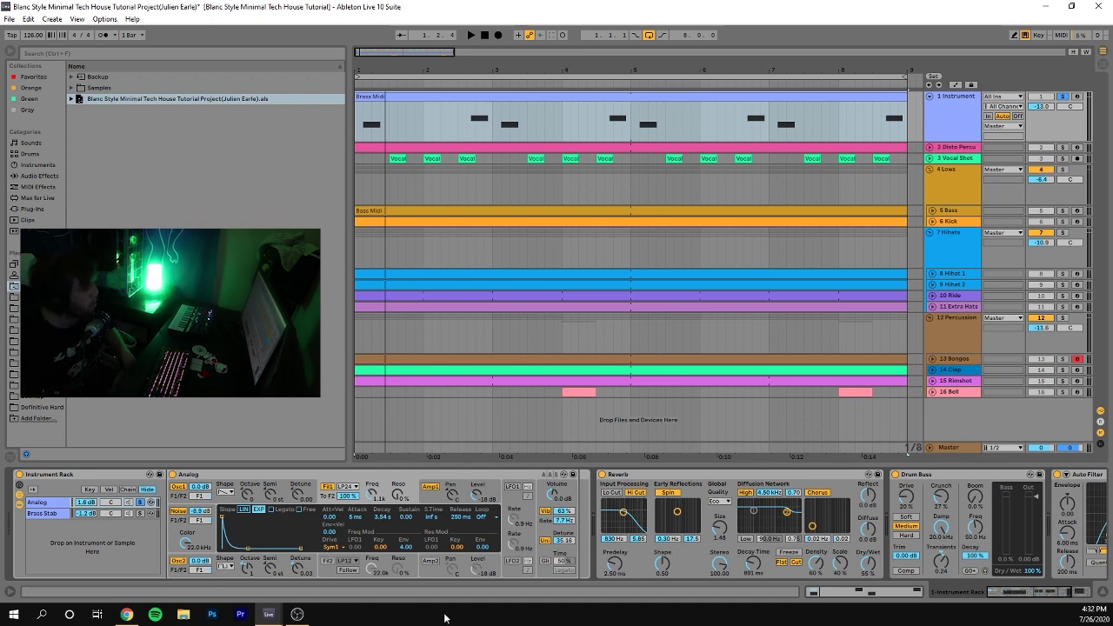
pyautogui.press('space')
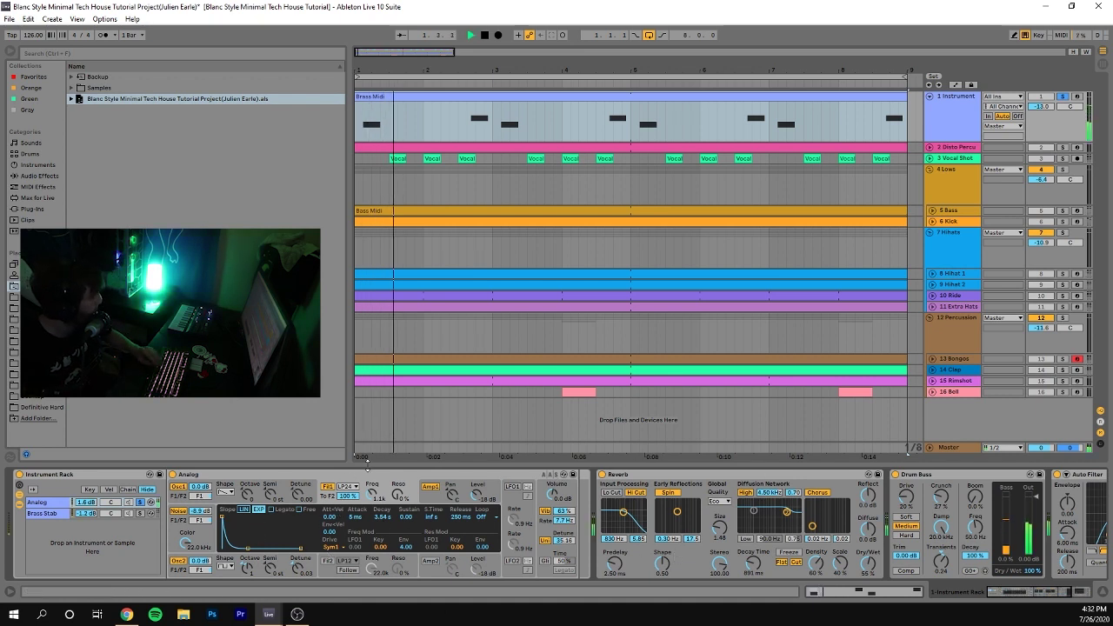
pyautogui.press('space')
# Show the Amp1 envelope settings of the Analog synth, and play the rack with both chains unsoloed.
pyautogui.click(437, 497)
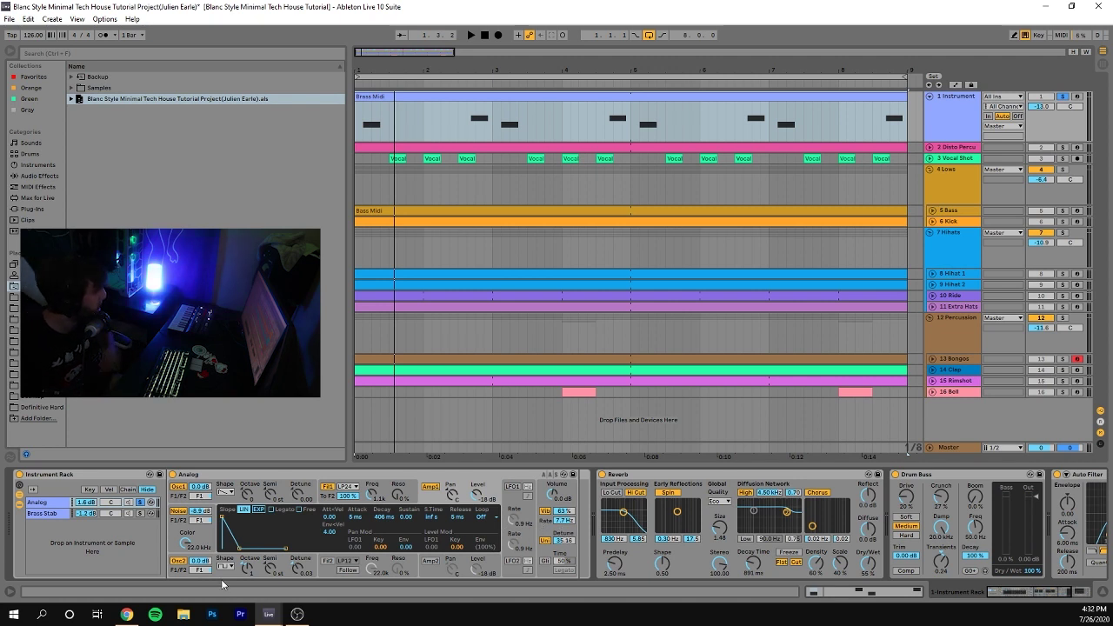
pyautogui.press('space')
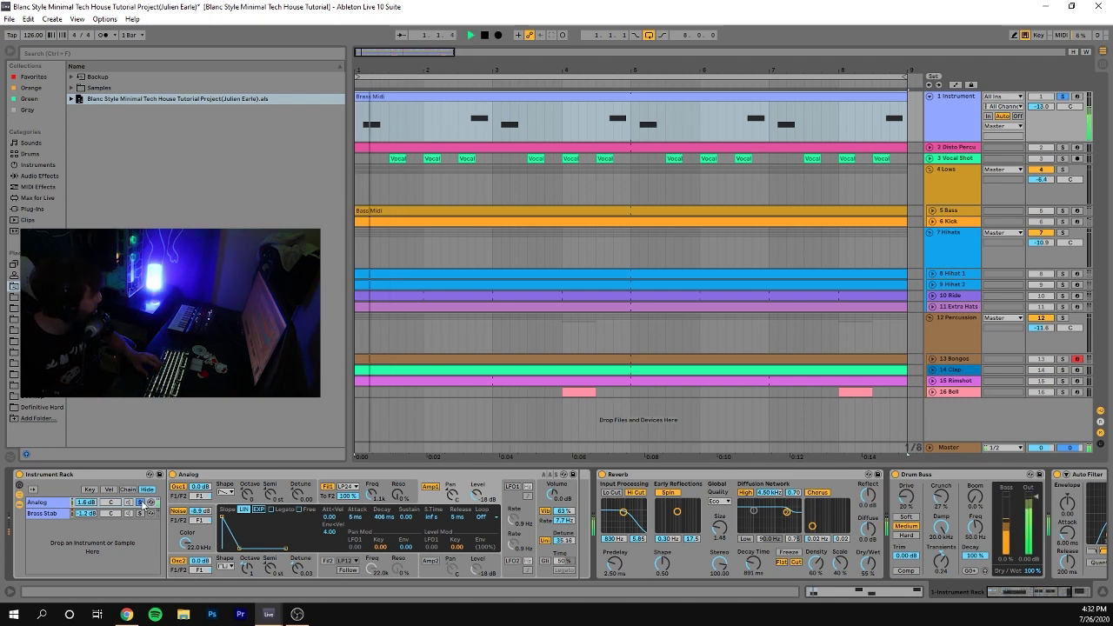
pyautogui.click(143, 513)
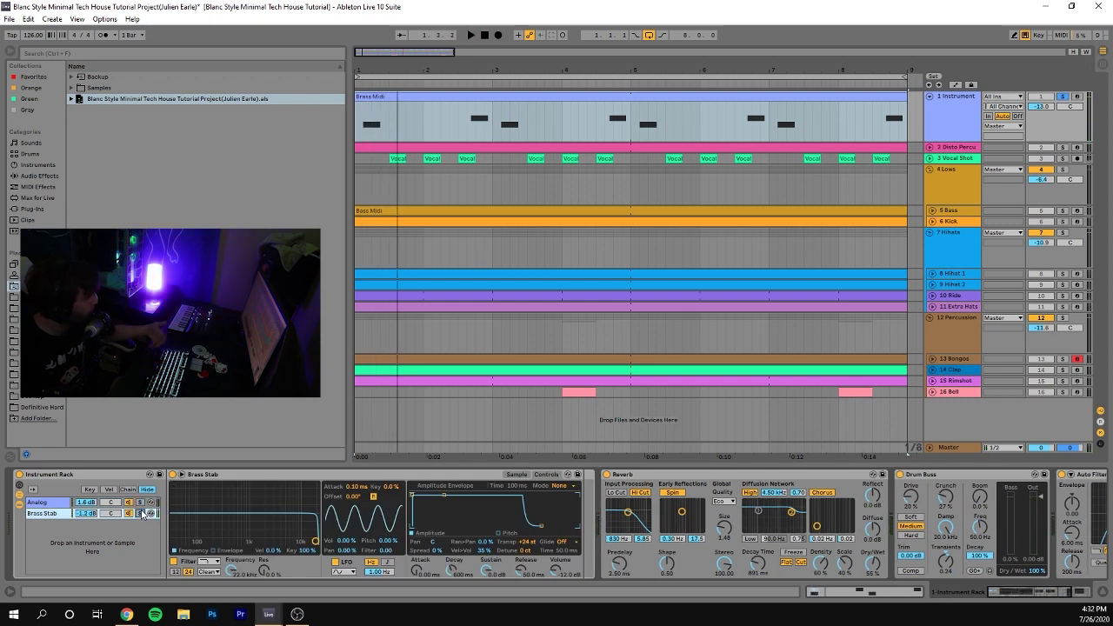
pyautogui.press('space')
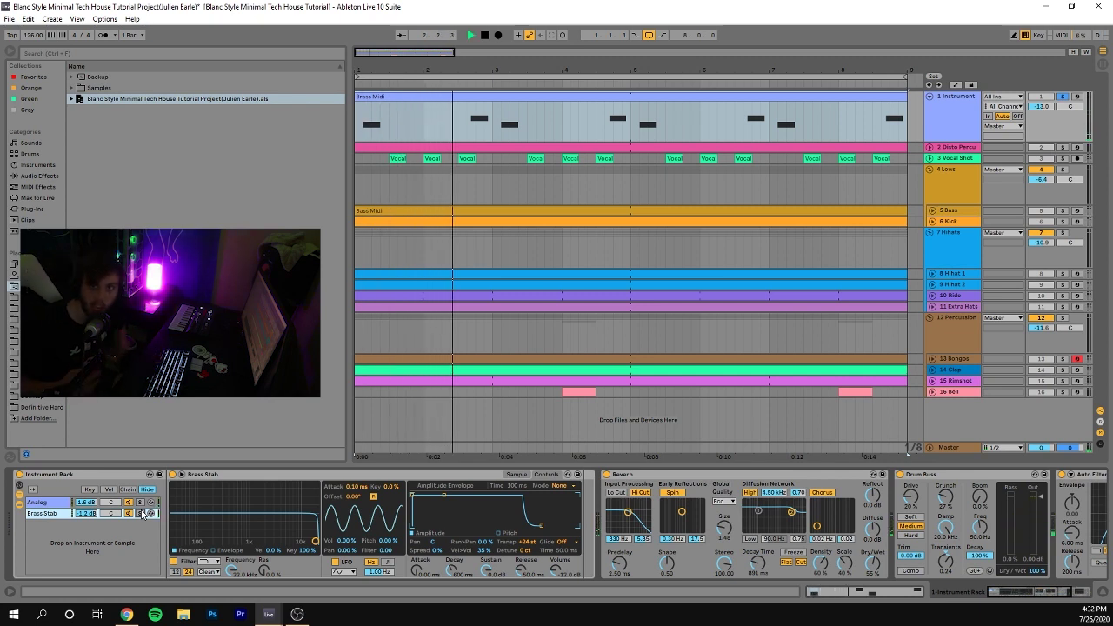
# Unsolo the Instrument track to play the Brass Midi clip within the full mix, and solo the track again.
pyautogui.click(1064, 97)
pyautogui.press('space')
pyautogui.click(510, 100)
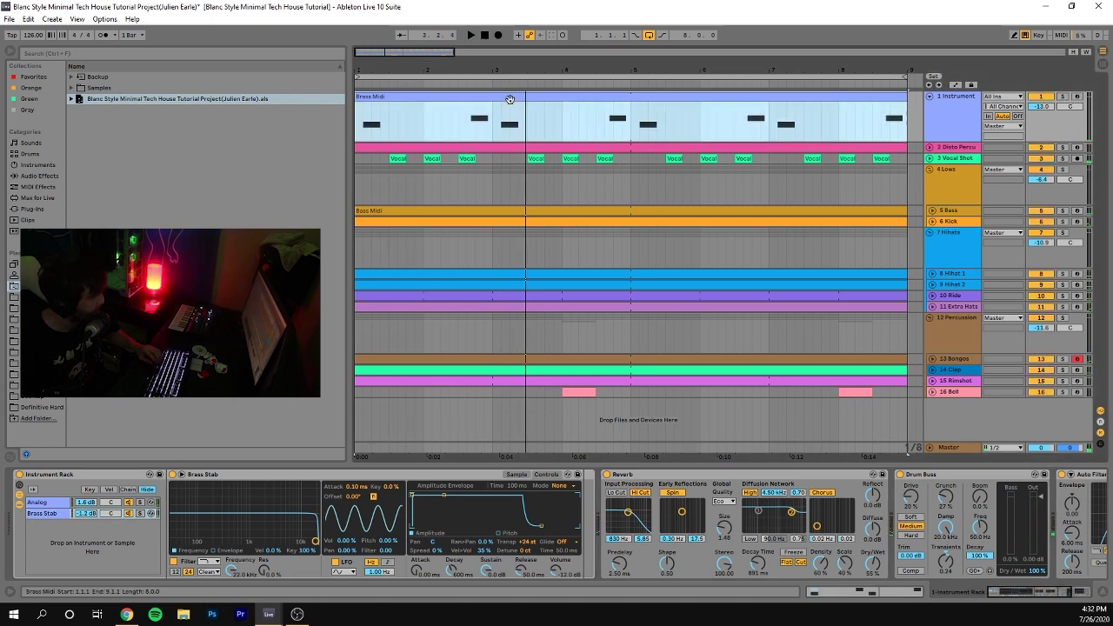
pyautogui.press('space')
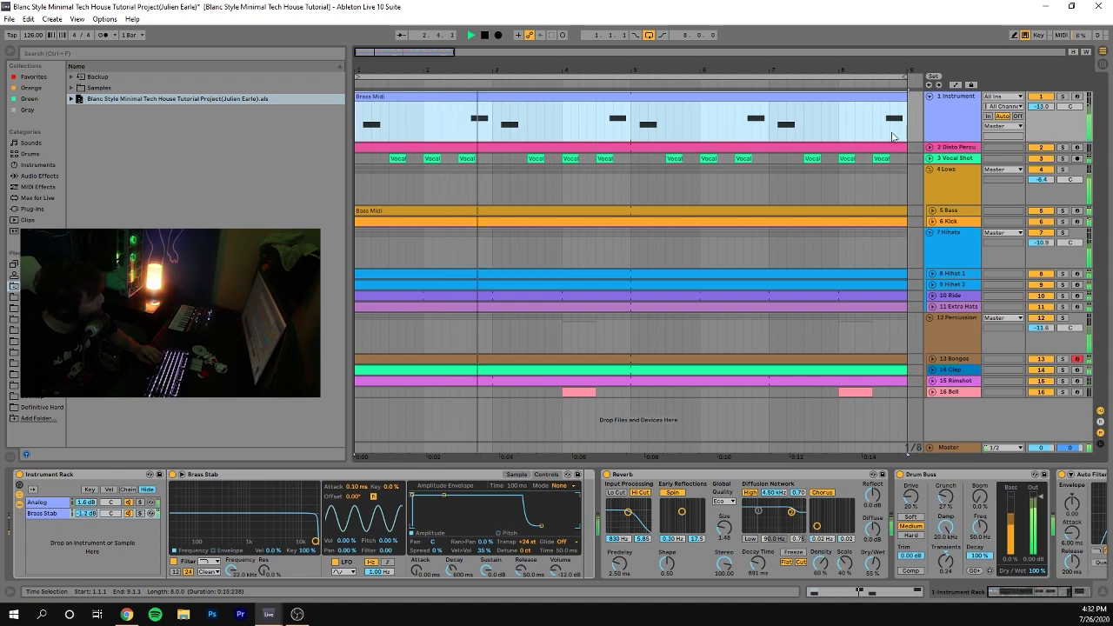
pyautogui.click(957, 127)
pyautogui.click(1063, 97)
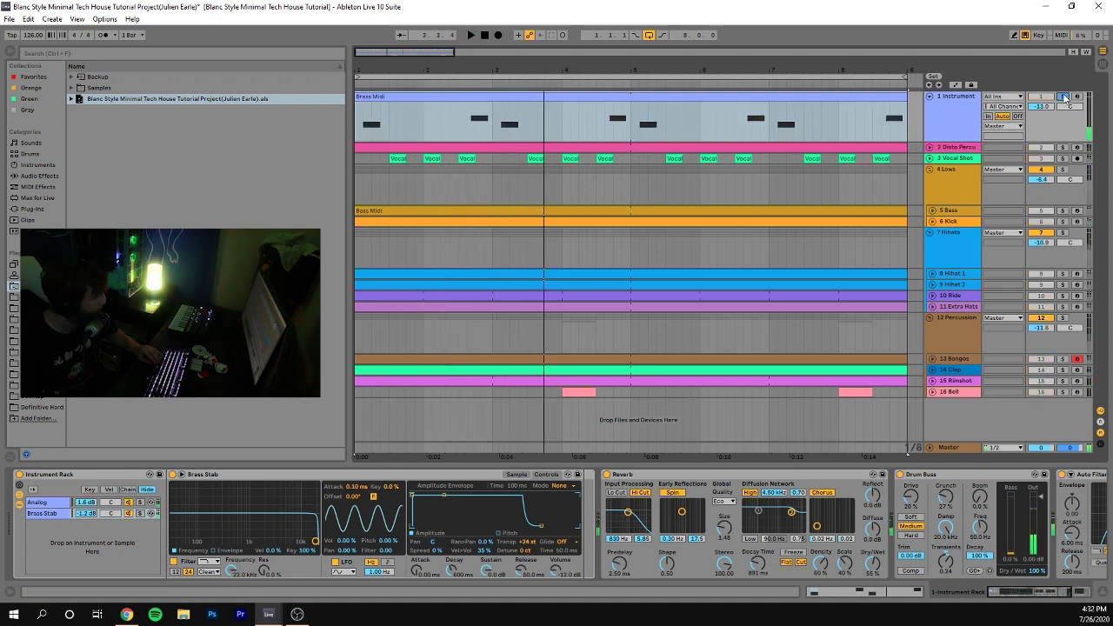
pyautogui.press('space')
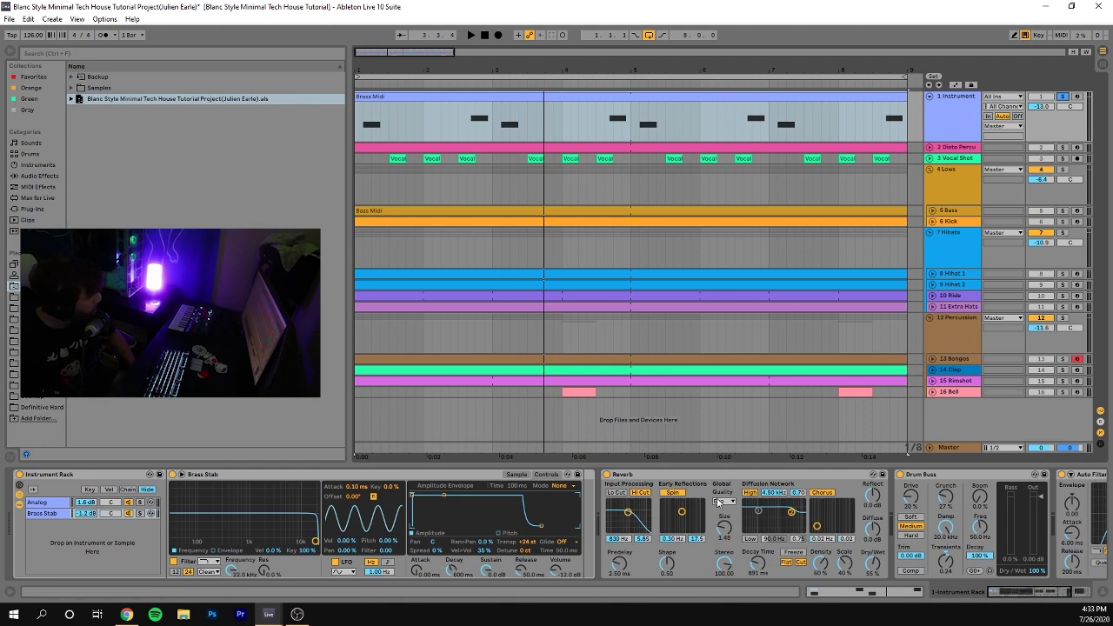
# Examine the Reverb, Drum Buss and Auto Filter settings on the Instrument track and play the processed sound.
pyautogui.hscroll(4, 697, 554)
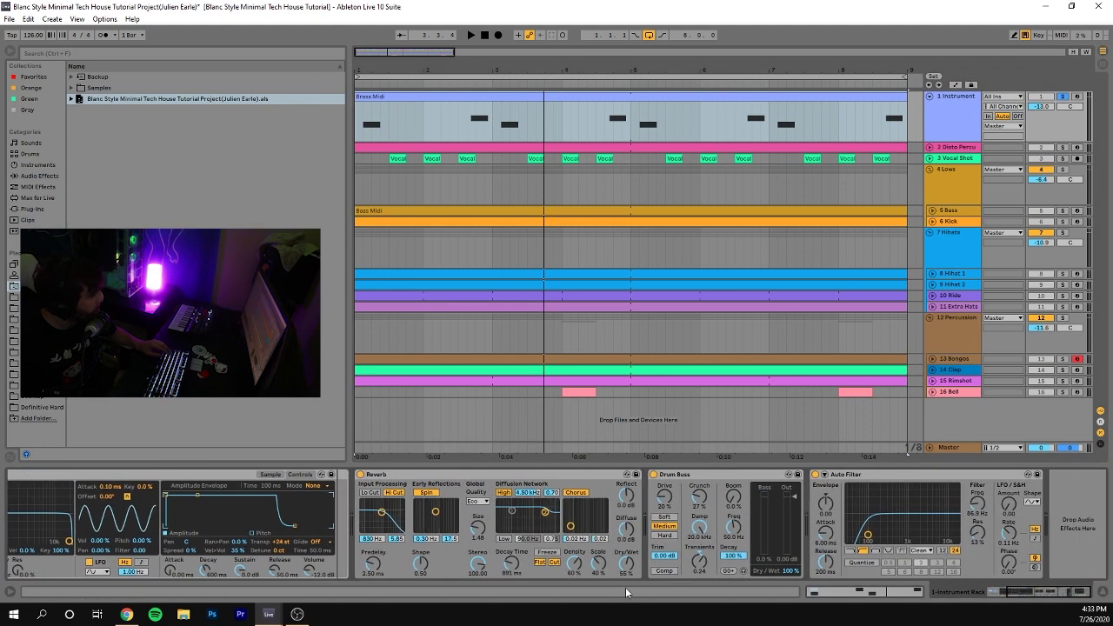
pyautogui.hscroll(-4, 566, 512)
pyautogui.hscroll(2, 218, 512)
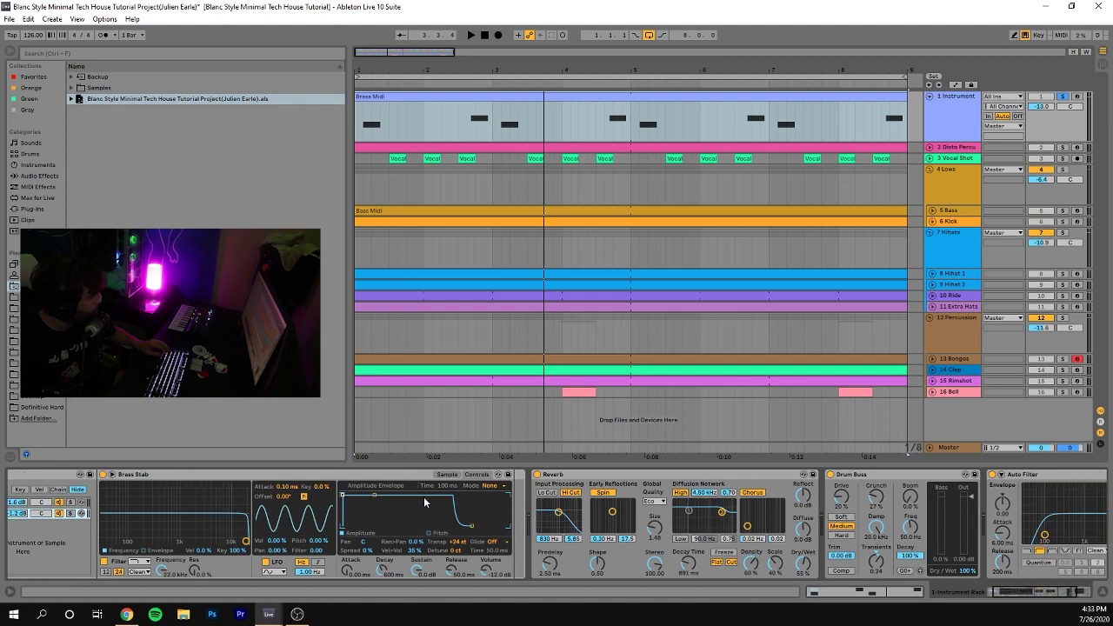
pyautogui.hscroll(4, 583, 544)
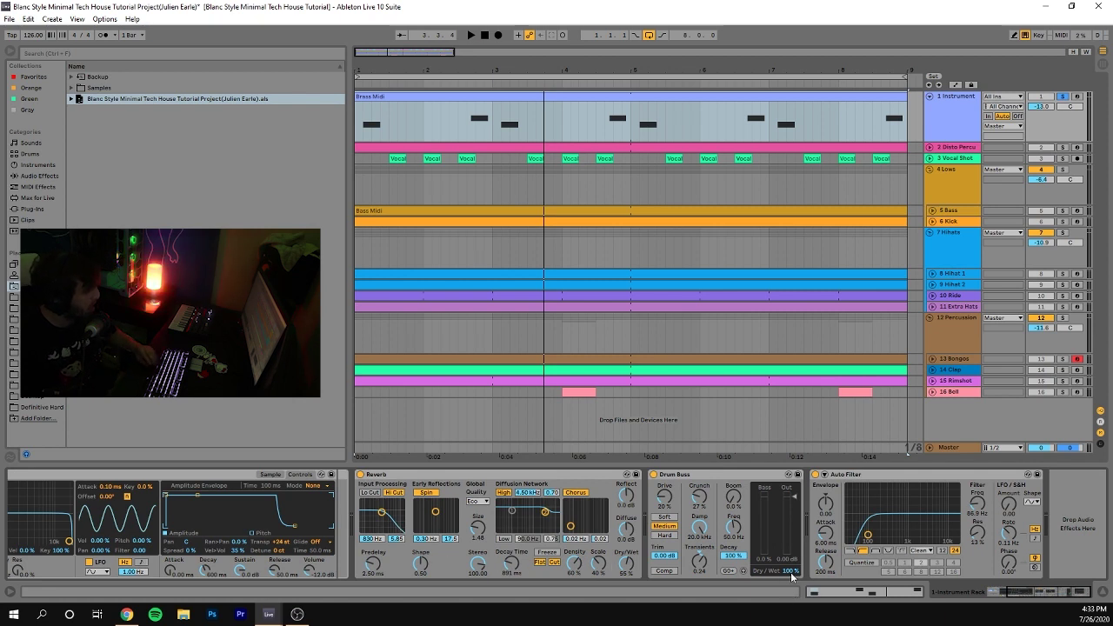
pyautogui.press('space')
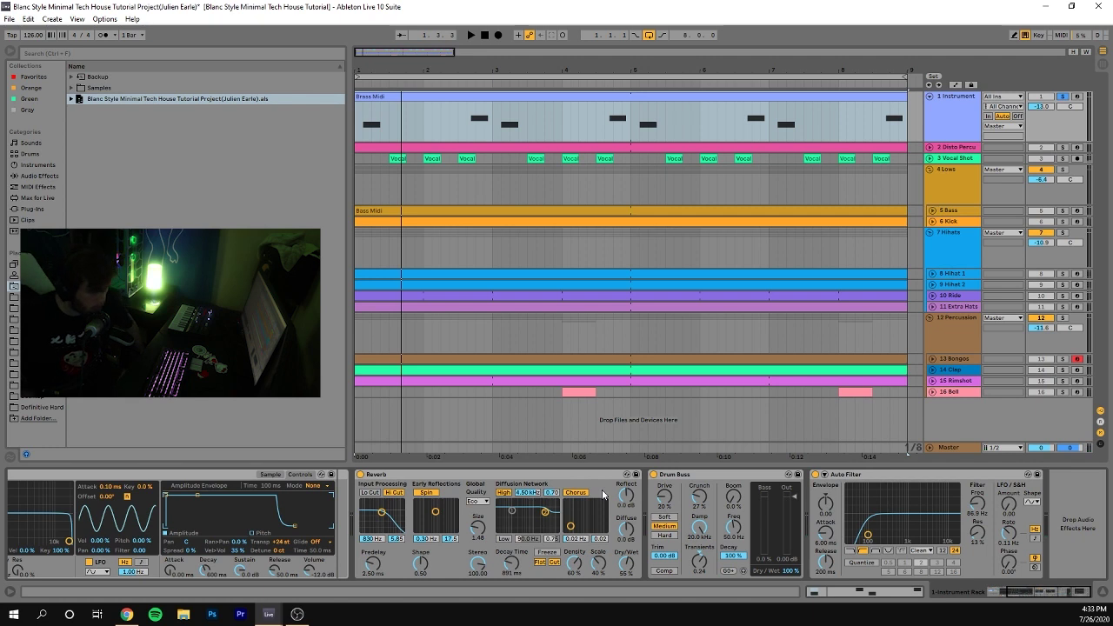
pyautogui.click(356, 473)
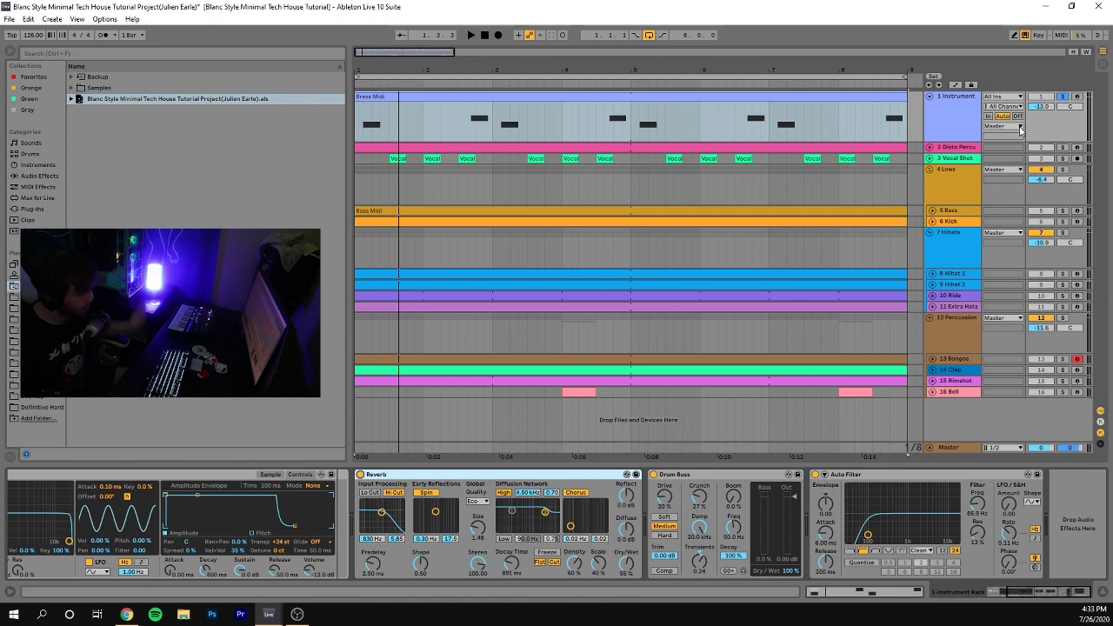
# Solo and unfold the Disto Percussion track, and play it from 2.3.3.
pyautogui.click(1062, 148)
pyautogui.click(929, 147)
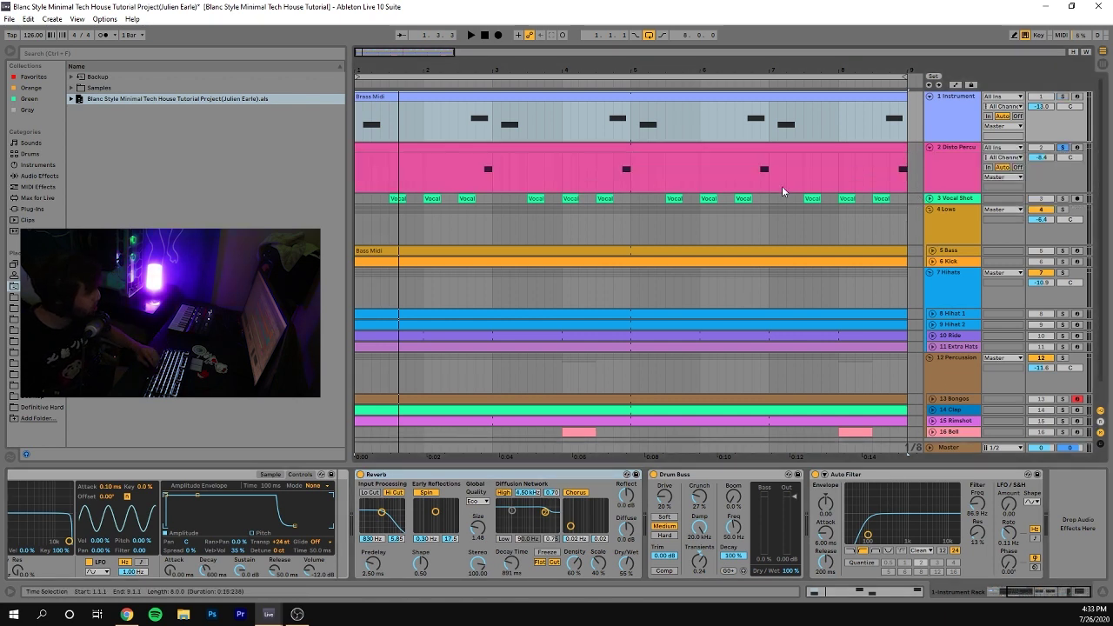
pyautogui.click(467, 173)
pyautogui.press('space')
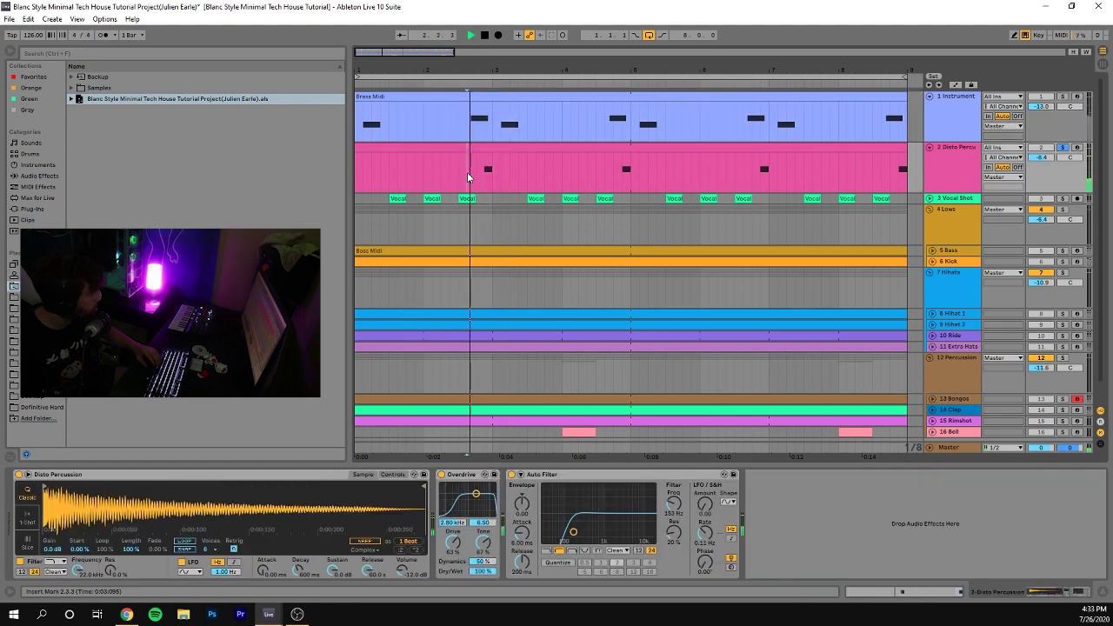
pyautogui.press('space')
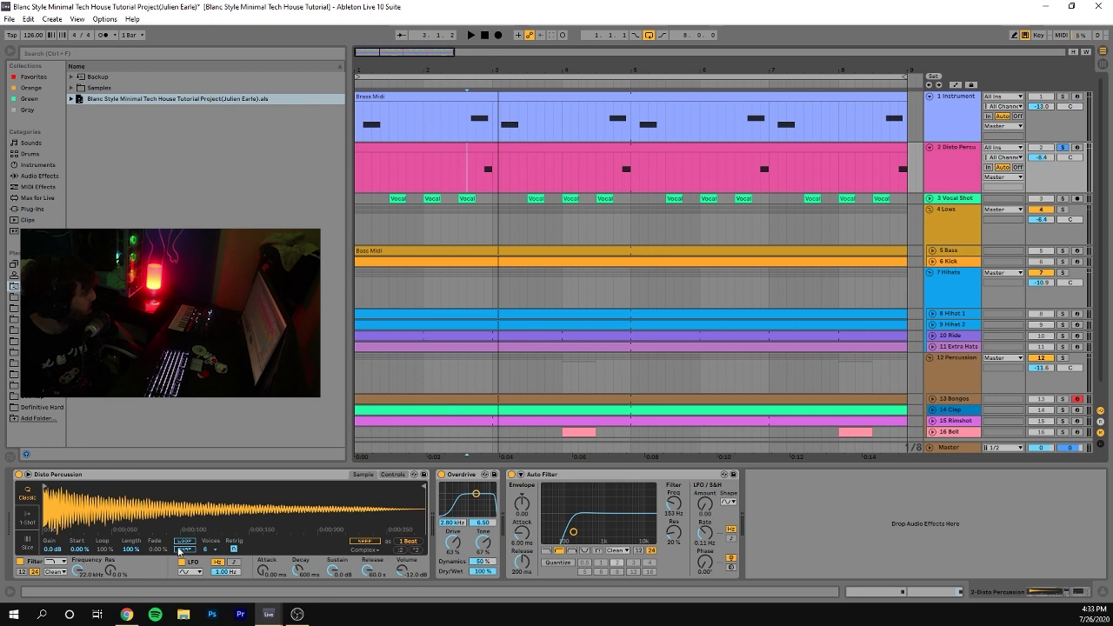
# Reveal the Disto Percussion sample in the browser and replay the soloed track from 2.3.3.
pyautogui.rightClick(369, 500)
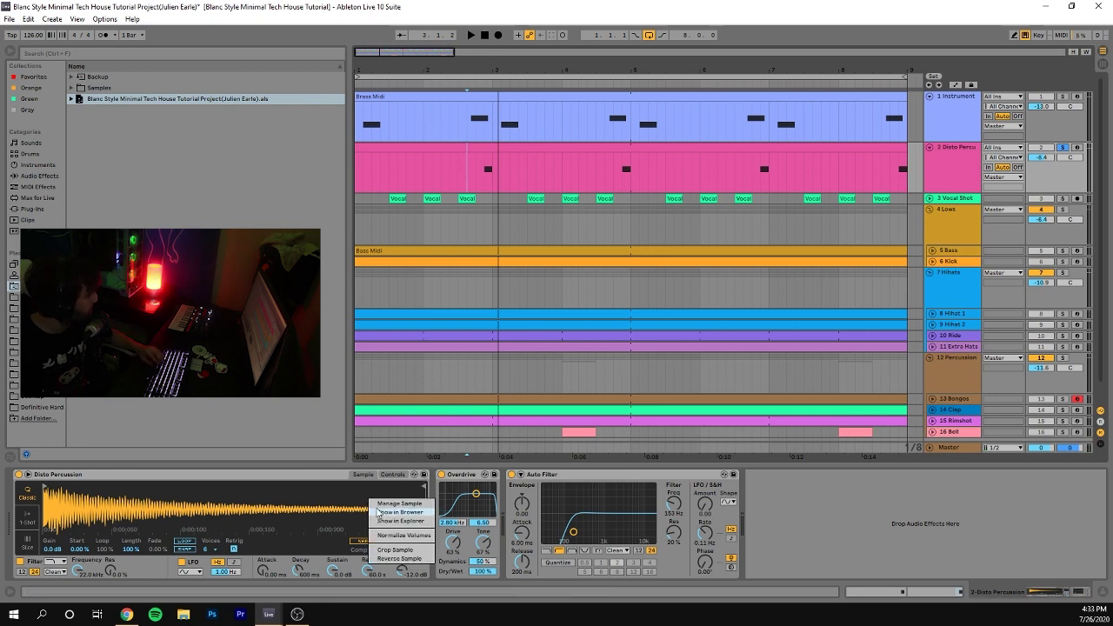
pyautogui.click(399, 512)
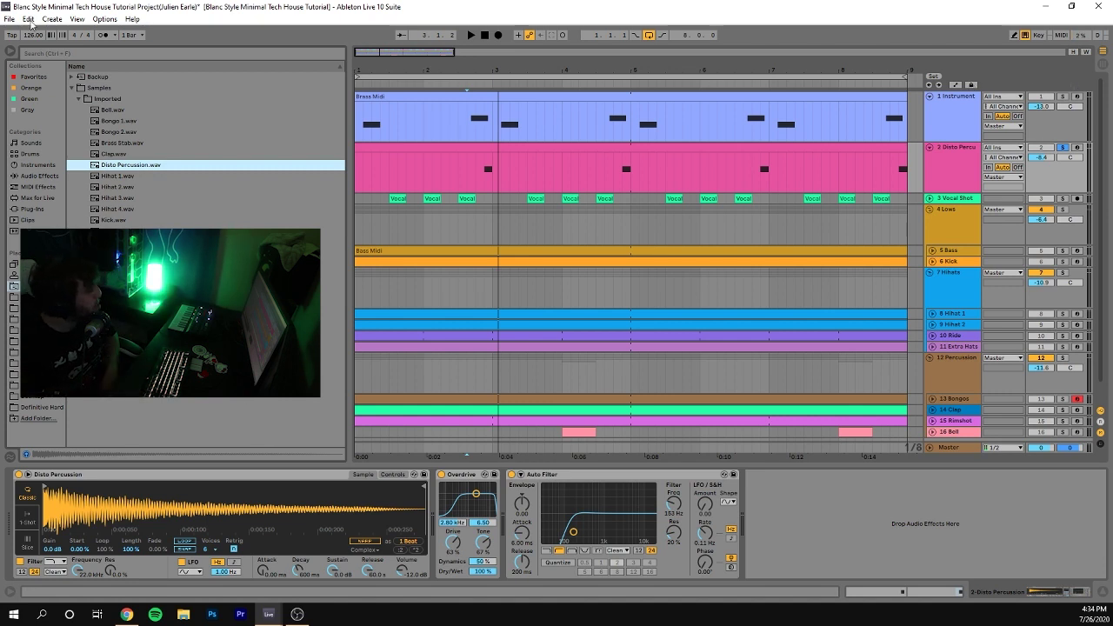
pyautogui.click(465, 178)
pyautogui.press('space')
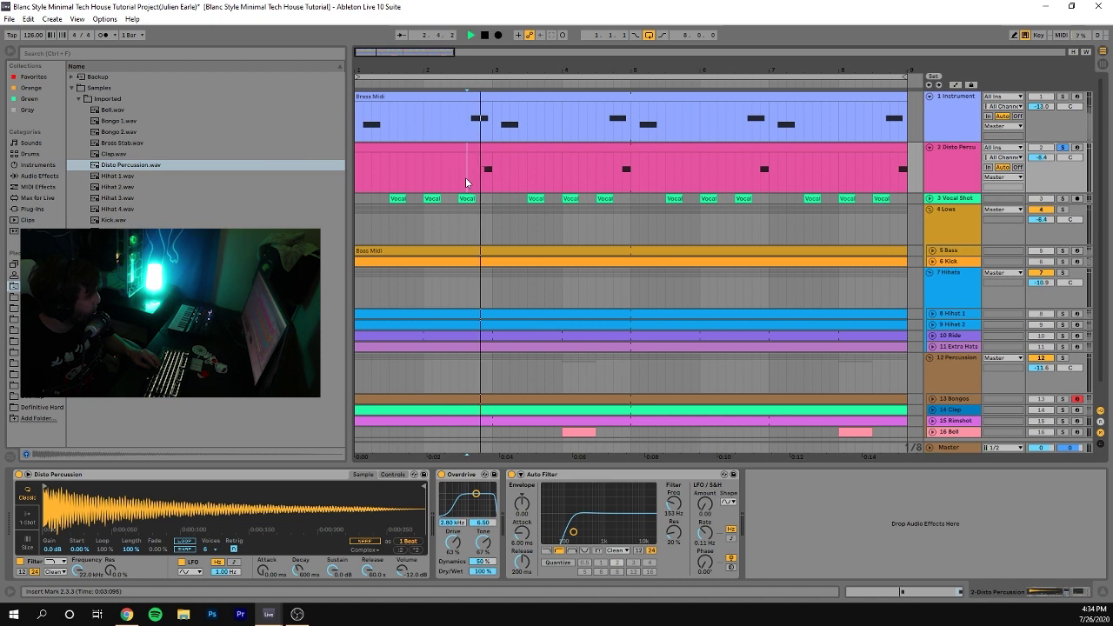
pyautogui.press('space')
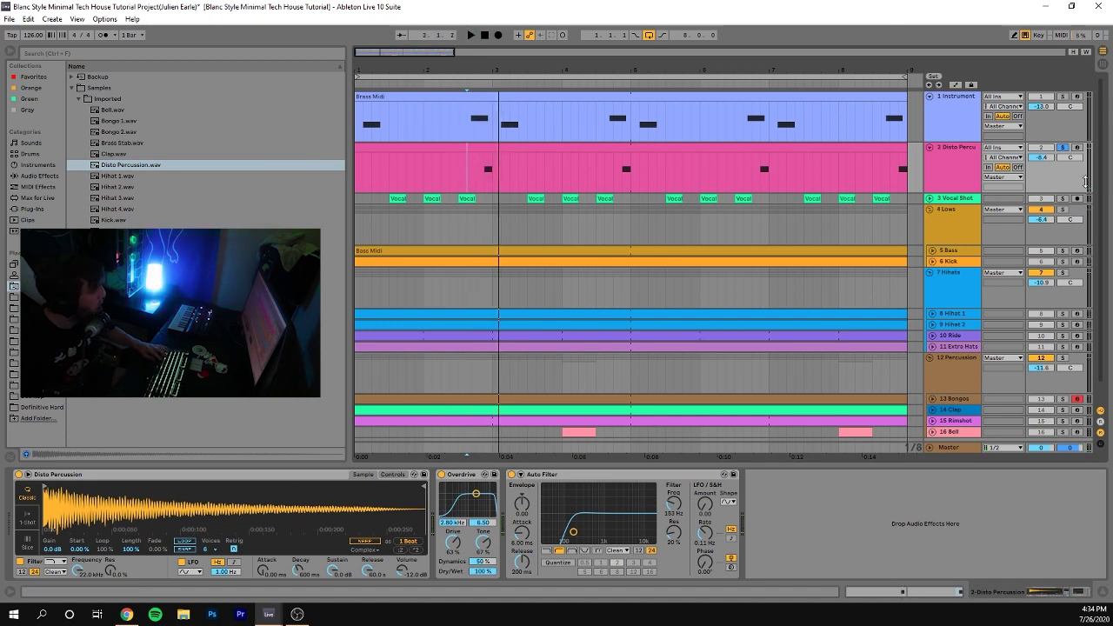
# Solo the Instrument and Disto Percussion tracks together and play them from 2.3.3.
pyautogui.click(466, 178)
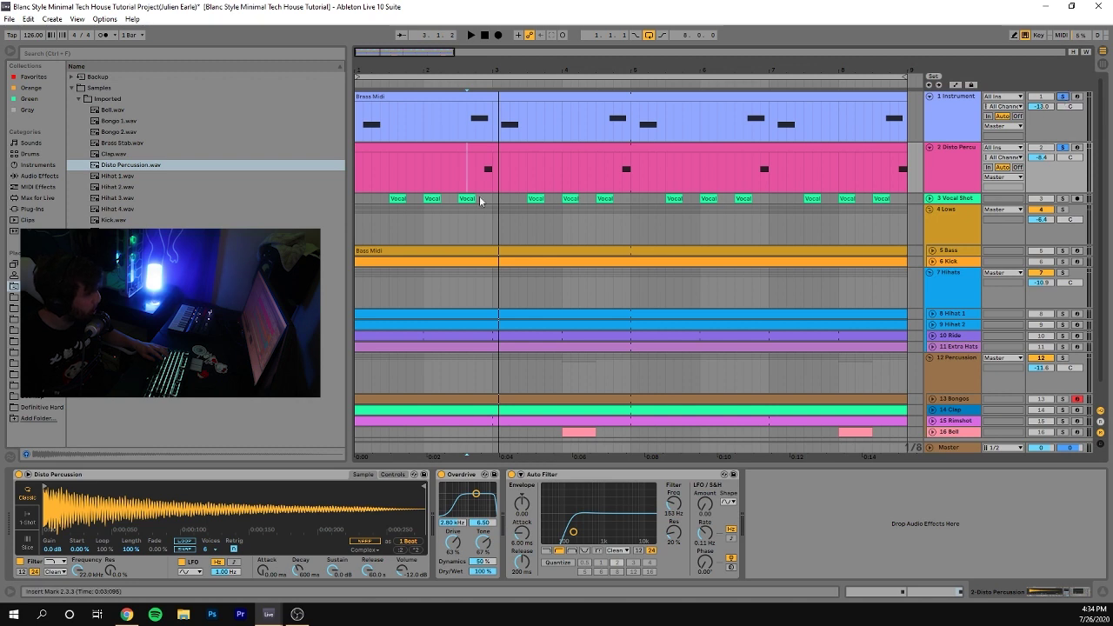
pyautogui.press('space')
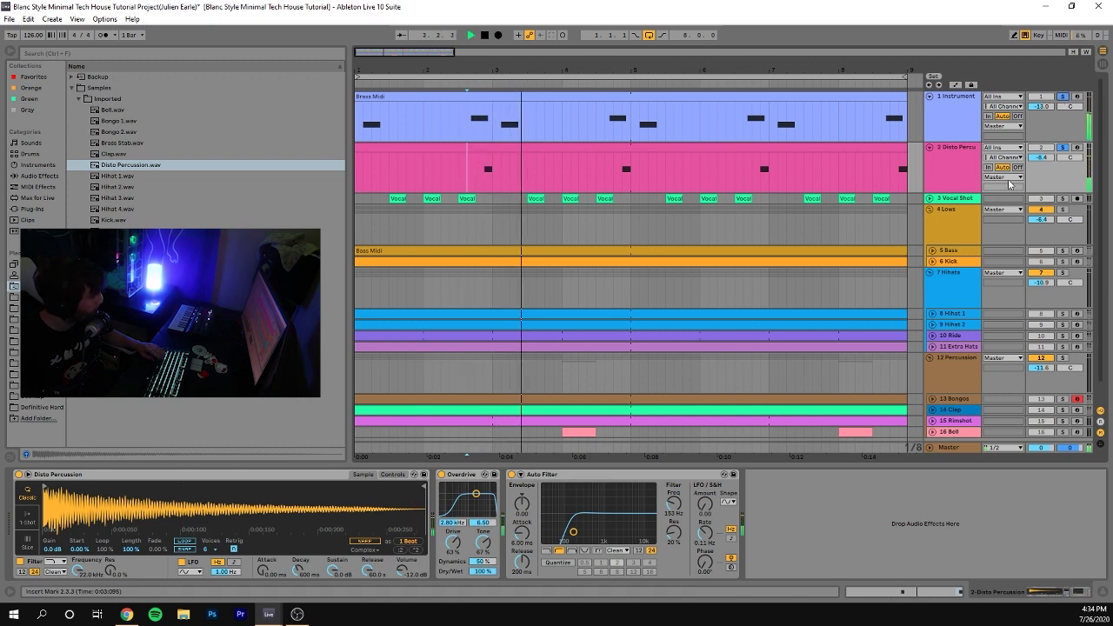
pyautogui.press('space')
# Unsolo the tracks and play the full mix from 2.1.1, switching the Disto Percussion track off and on to compare.
pyautogui.click(1063, 148)
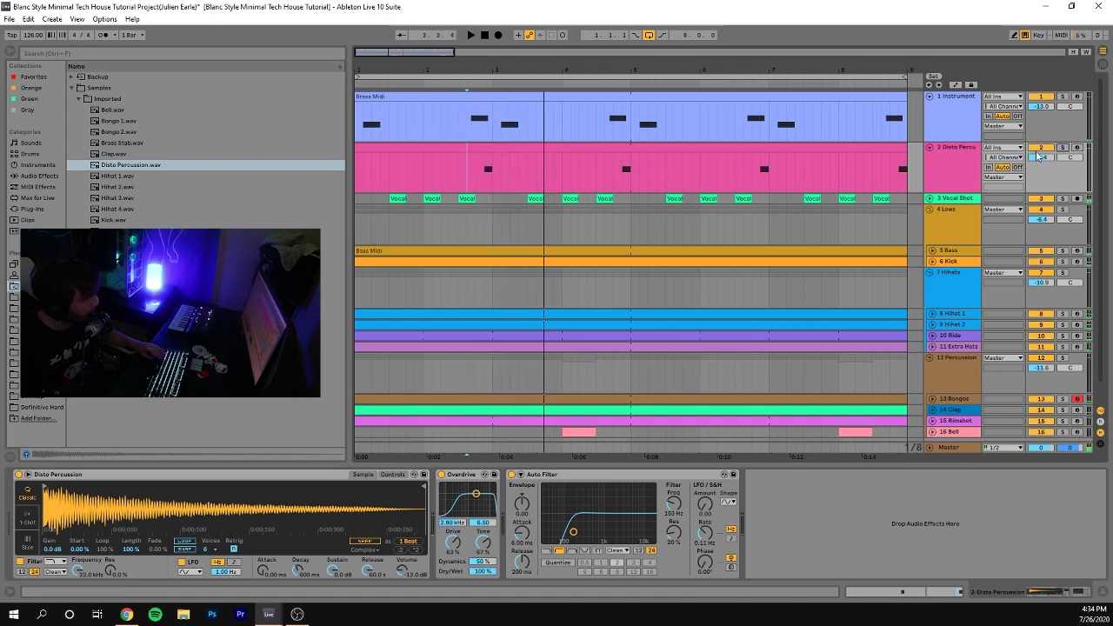
pyautogui.click(427, 127)
pyautogui.press('space')
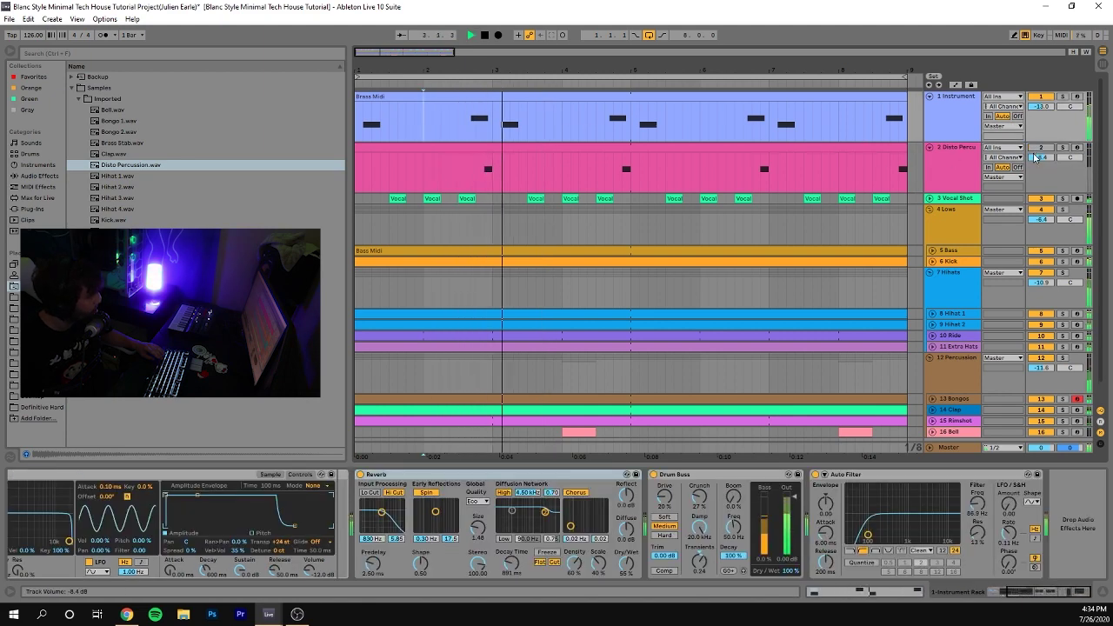
pyautogui.press('space')
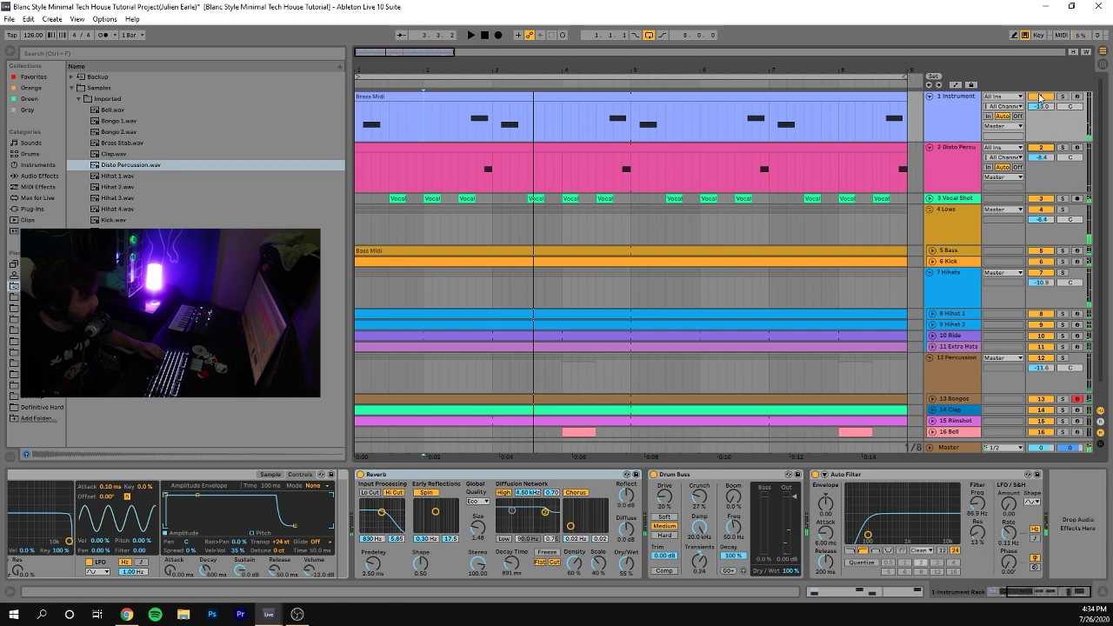
pyautogui.press('space')
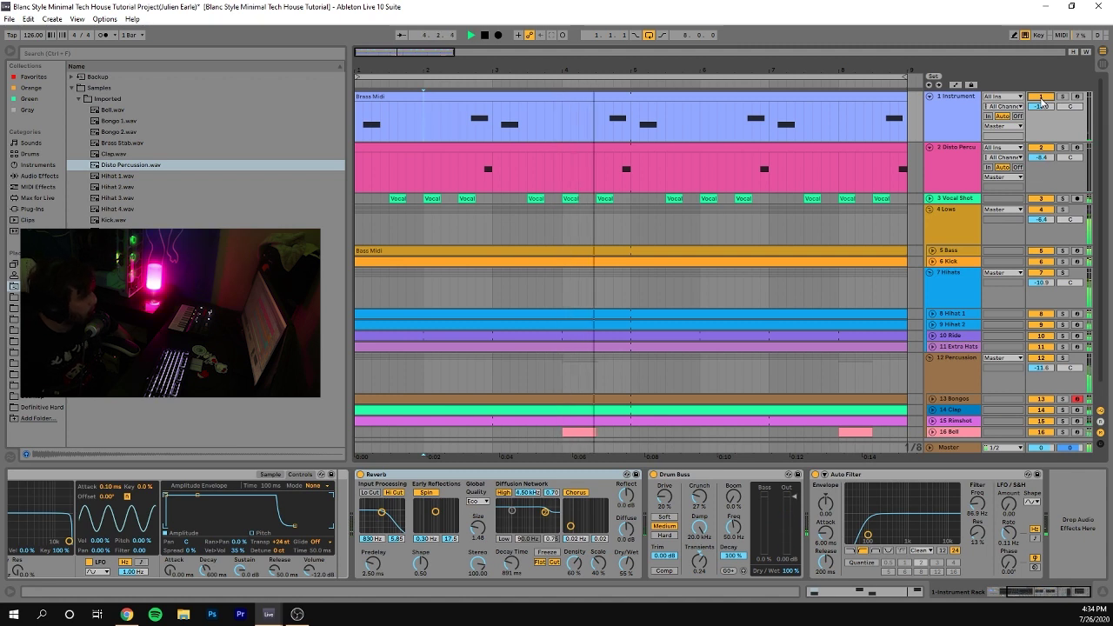
pyautogui.press('space')
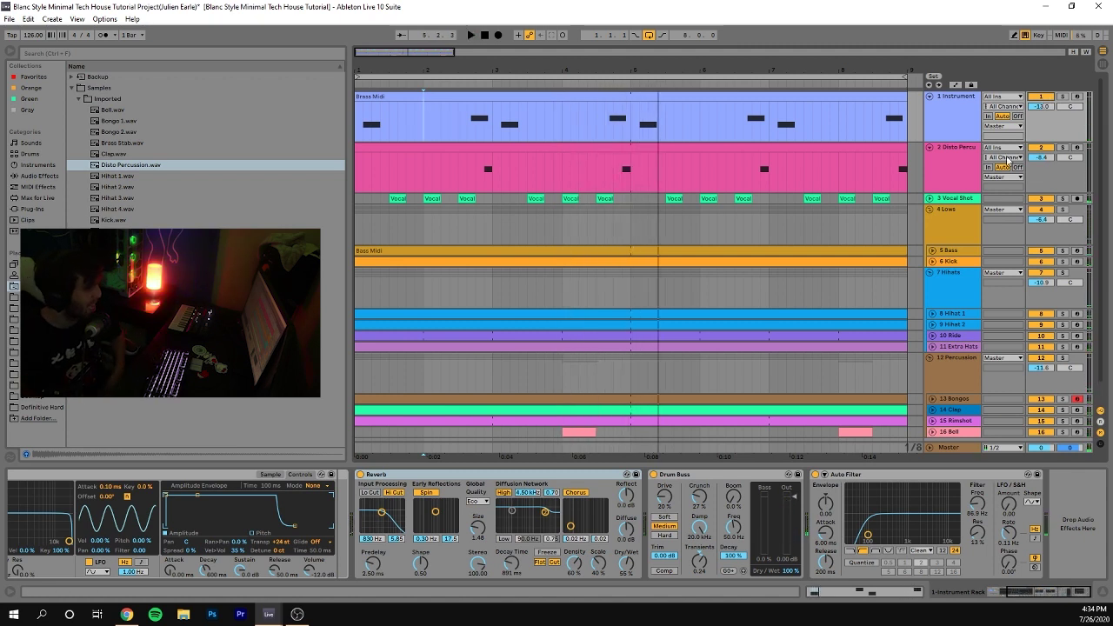
pyautogui.click(972, 161)
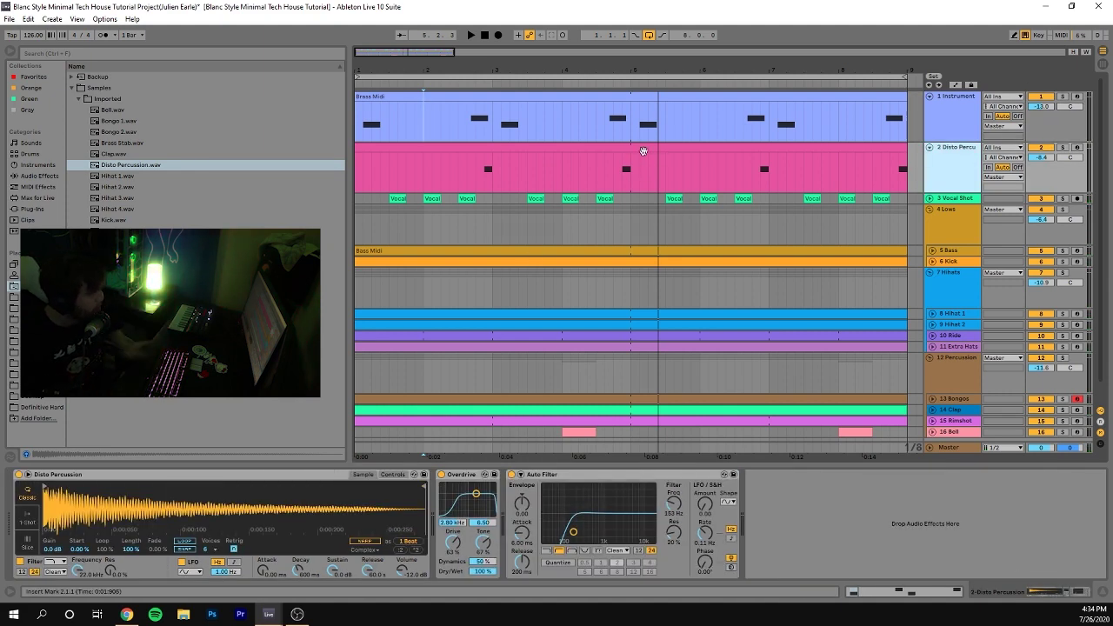
# Solo and unfold the Vocal Shot track, and play it from 1.1.1.
pyautogui.click(1062, 199)
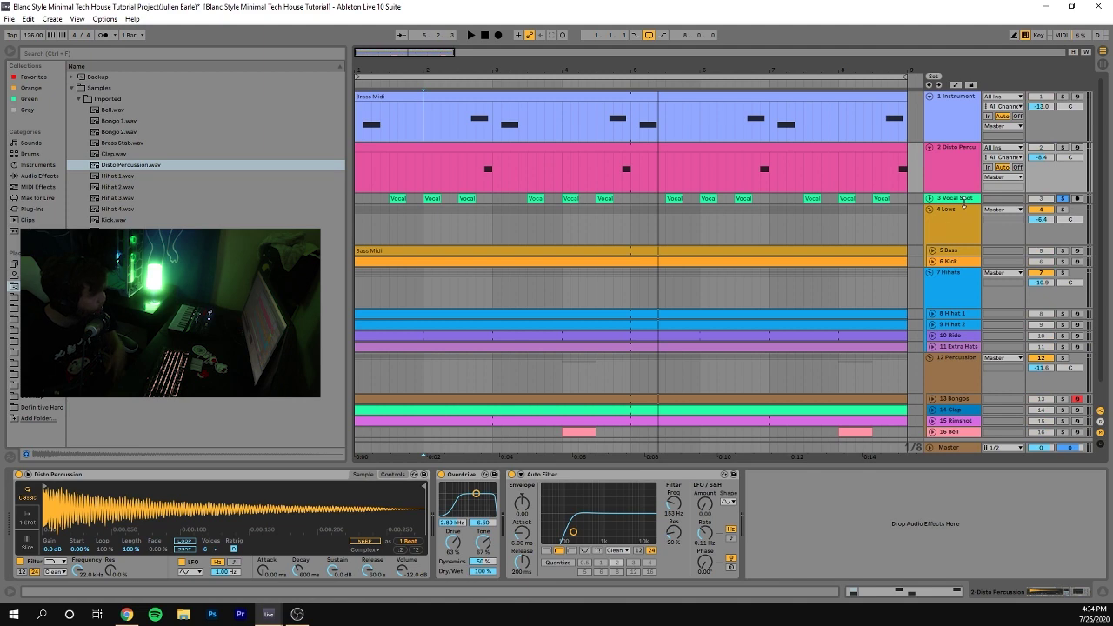
pyautogui.click(963, 202)
pyautogui.click(929, 198)
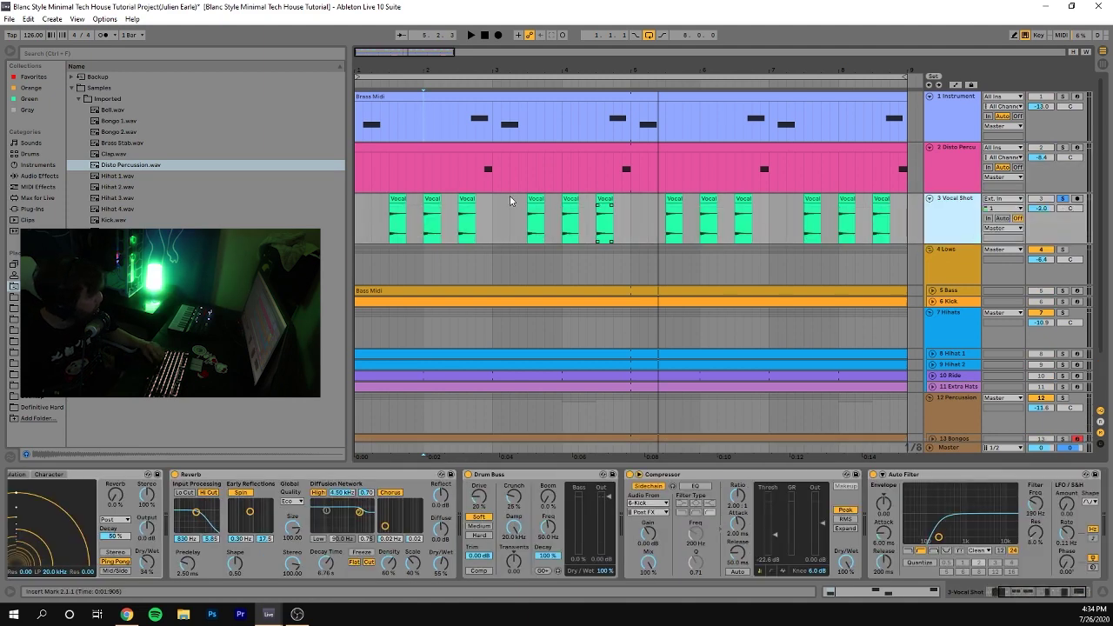
pyautogui.click(359, 224)
pyautogui.press('space')
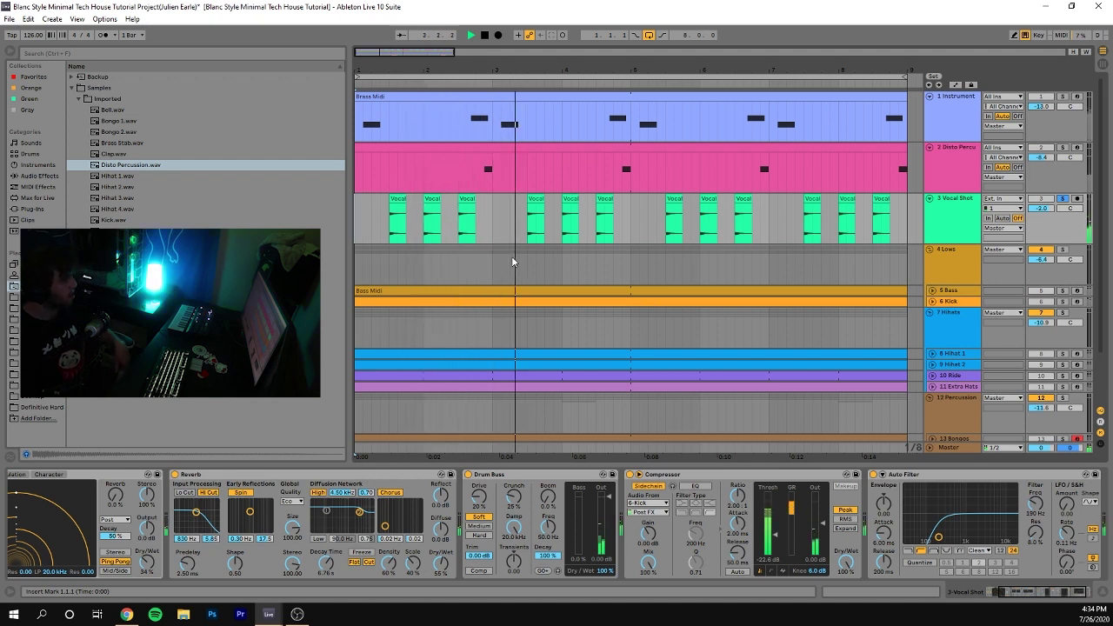
pyautogui.press('space')
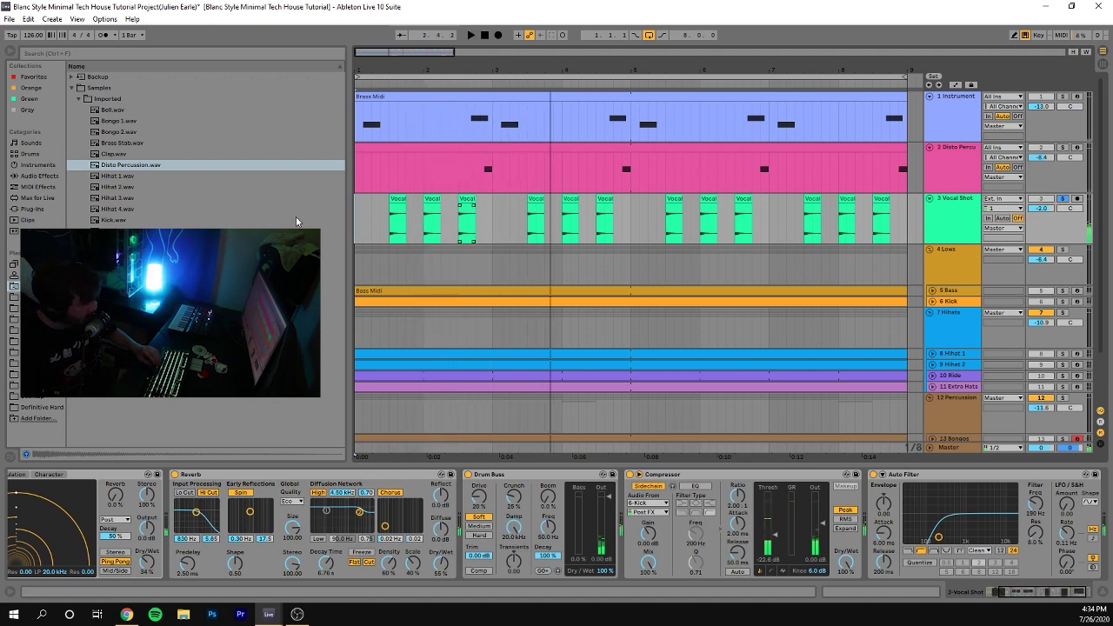
# Add the Instrument and Disto Percussion tracks to the Vocal Shot solo and play the three together from the start.
pyautogui.click(376, 263)
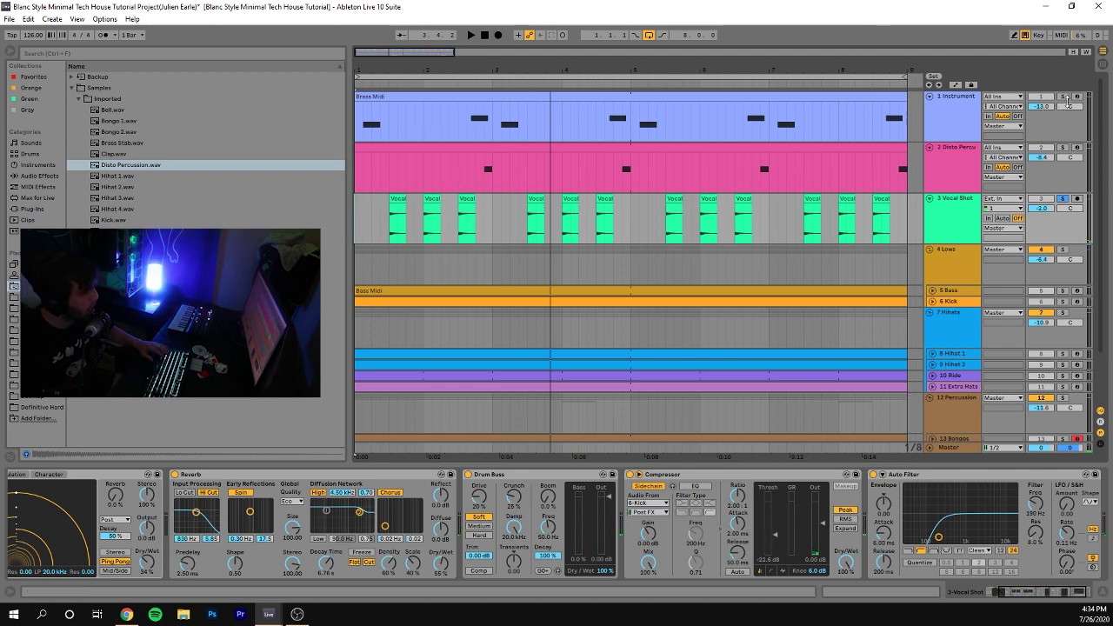
pyautogui.keyDown('ctrl'); pyautogui.click(1063, 147); pyautogui.keyUp('ctrl')
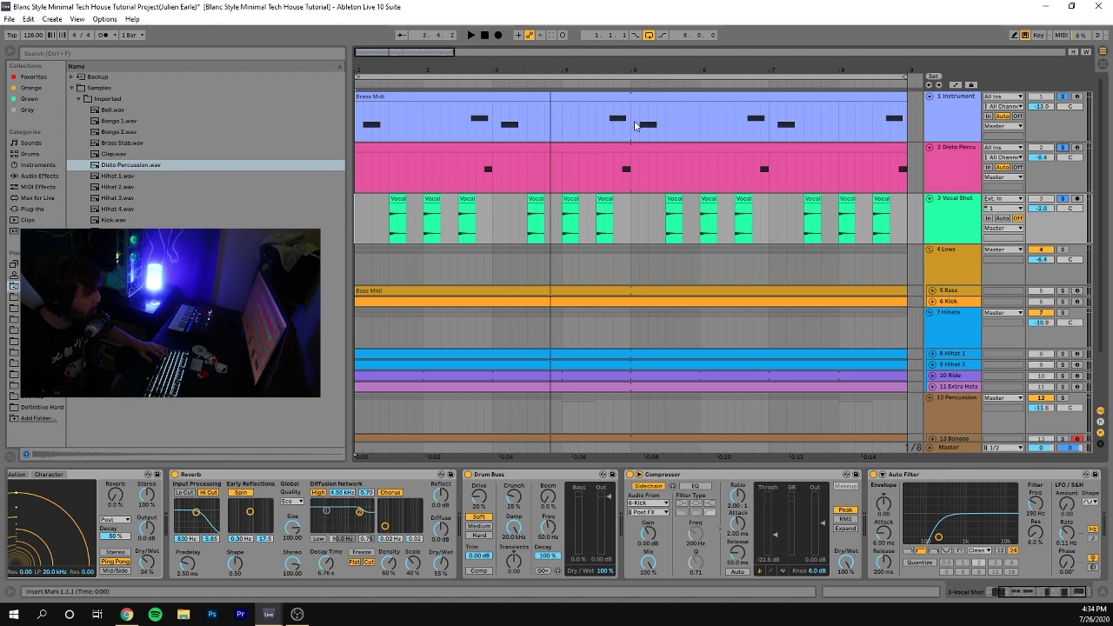
pyautogui.press('space')
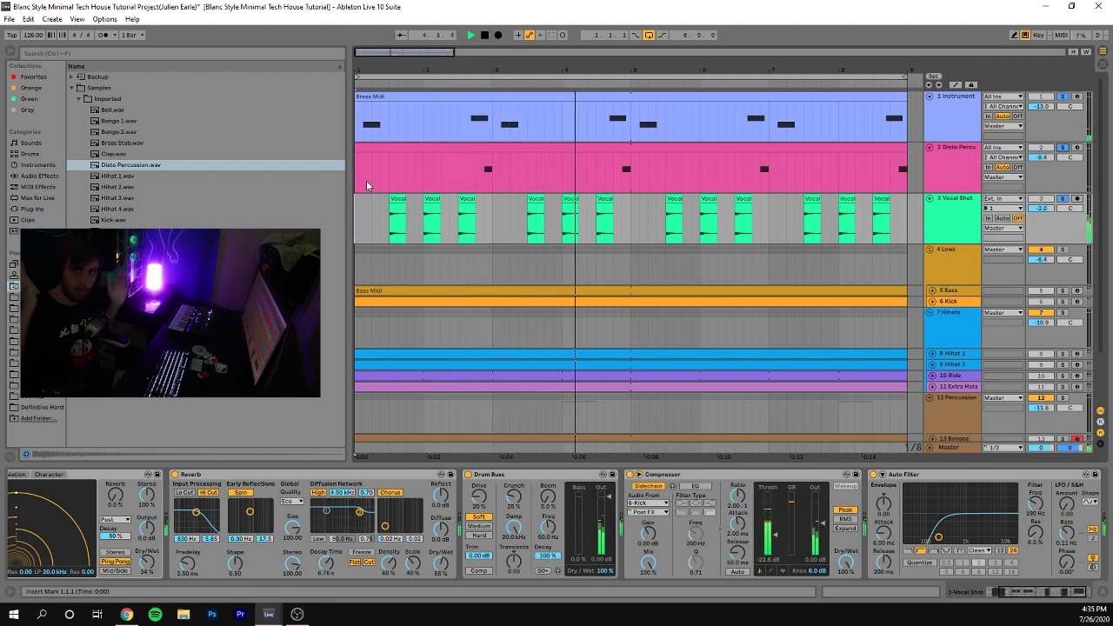
pyautogui.press('space')
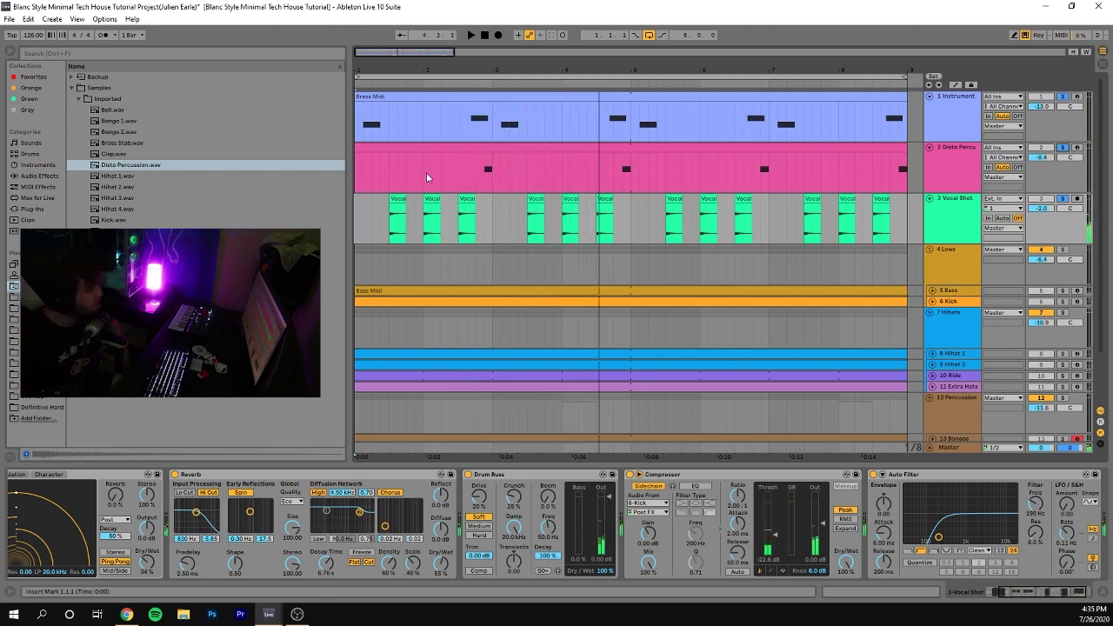
# Try copying the first three Vocal Shot clips to 1.1.1 and play the denser vocal pattern.
pyautogui.click(396, 205)
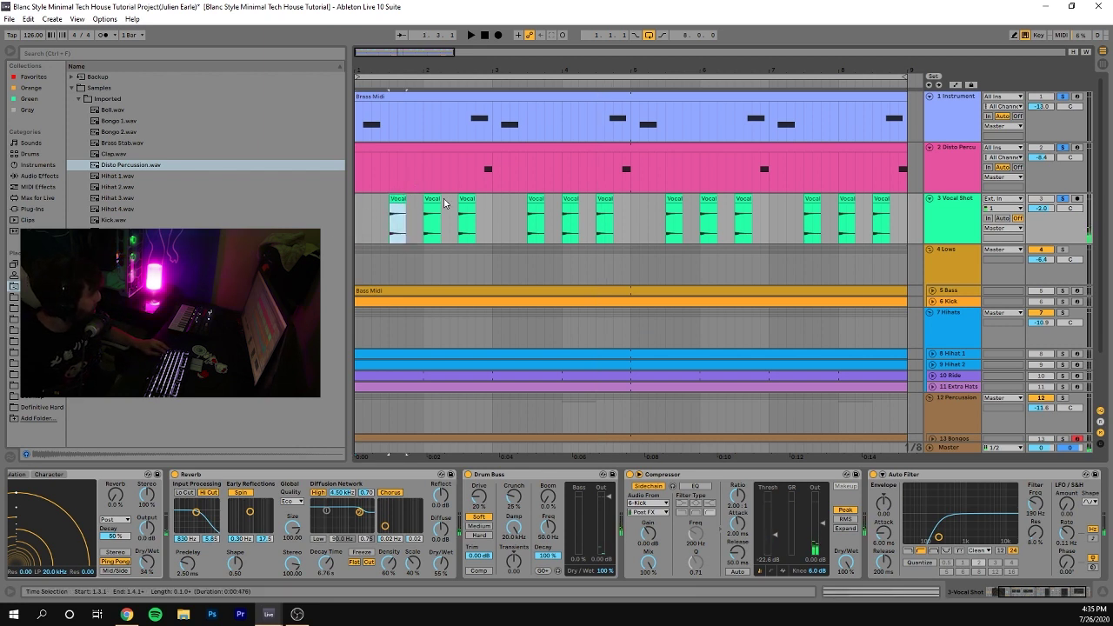
pyautogui.keyDown('shift'); pyautogui.click(463, 199); pyautogui.keyUp('shift')
pyautogui.moveTo(463, 200); pyautogui.dragTo(429, 211)
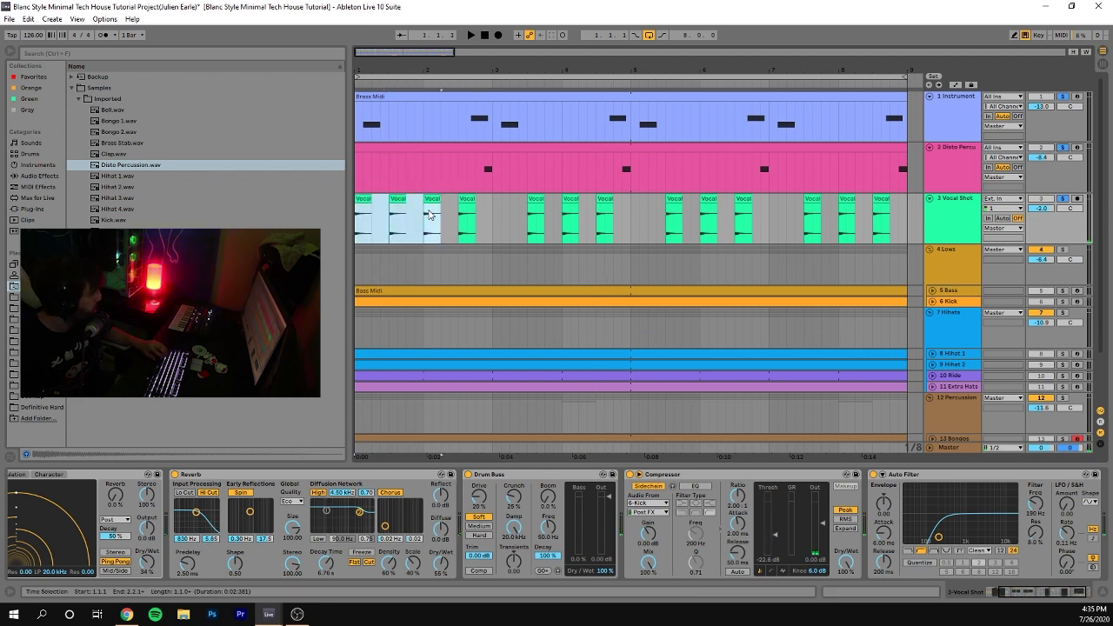
pyautogui.press('space')
# Duplicate the first two bars of Vocal Shot clips to 3.1.1, play the result, and undo both vocal pattern edits.
pyautogui.keyDown('shift'); pyautogui.click(497, 225); pyautogui.keyUp('shift')
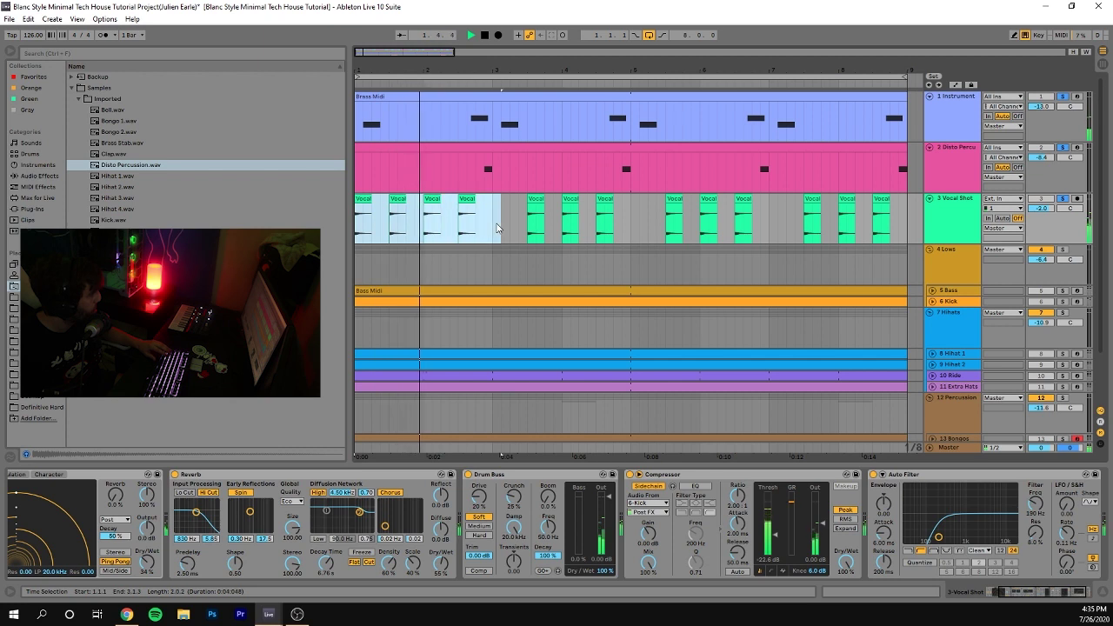
pyautogui.hotkey('ctrl', 'd')
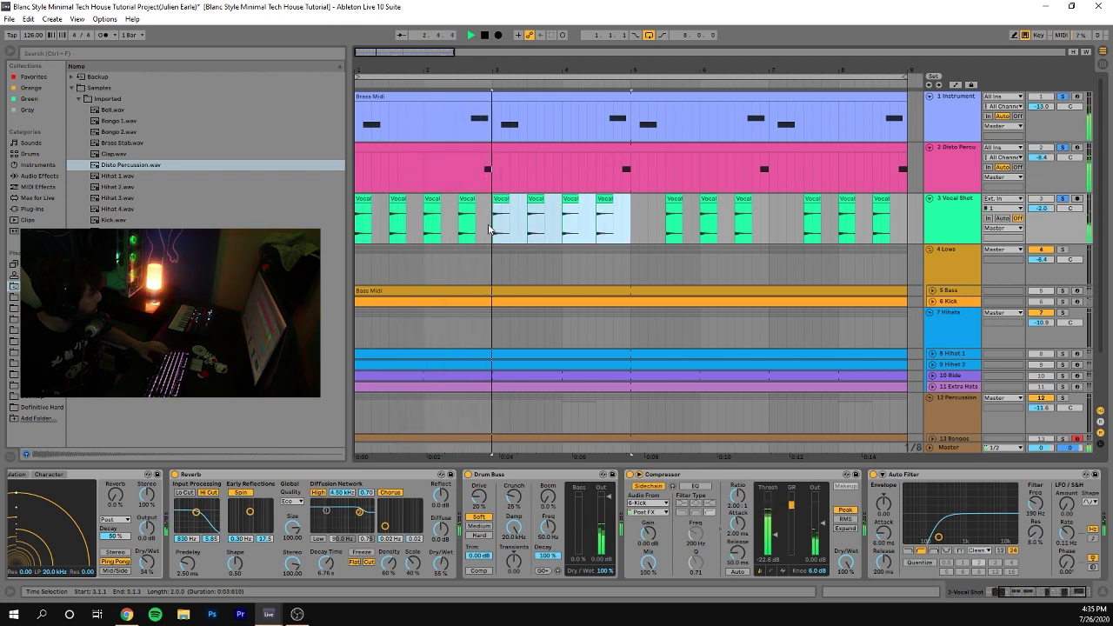
pyautogui.press('space')
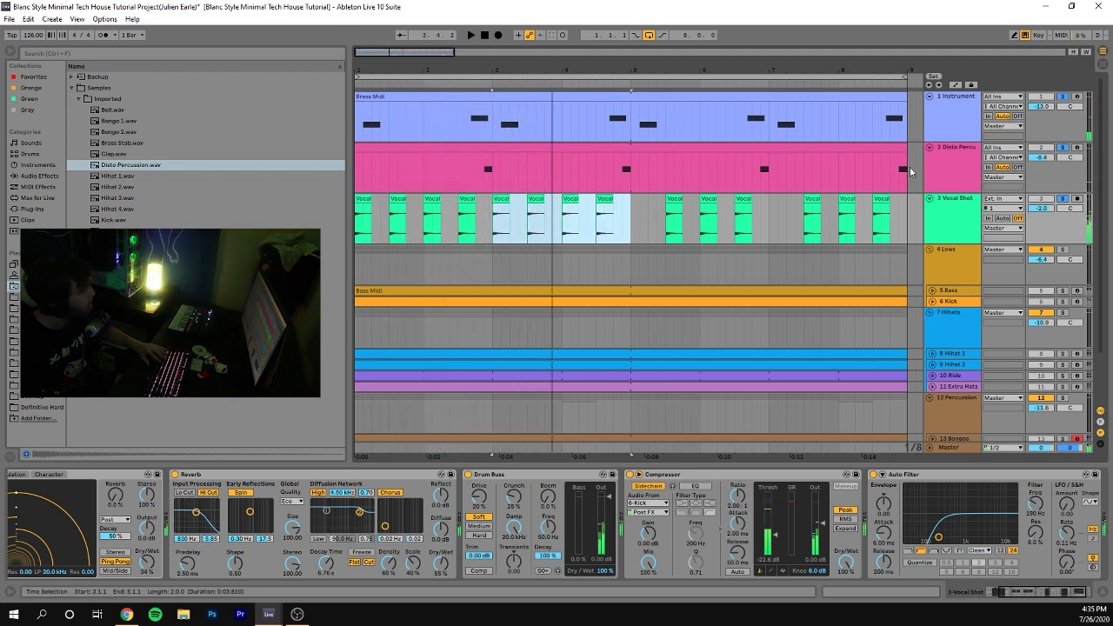
pyautogui.hotkey('ctrl', 'z')
pyautogui.hotkey('ctrl', 'z')
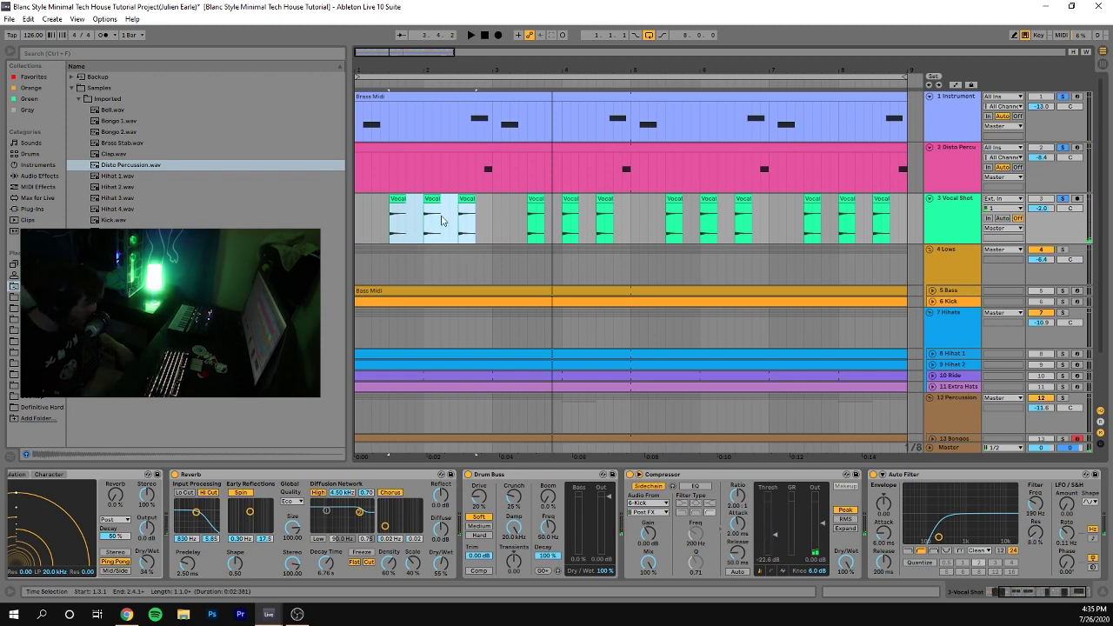
# Unsolo the tracks and play the Vocal Shot pattern within the full mix from 1.1.1.
pyautogui.click(1061, 200)
pyautogui.press('space')
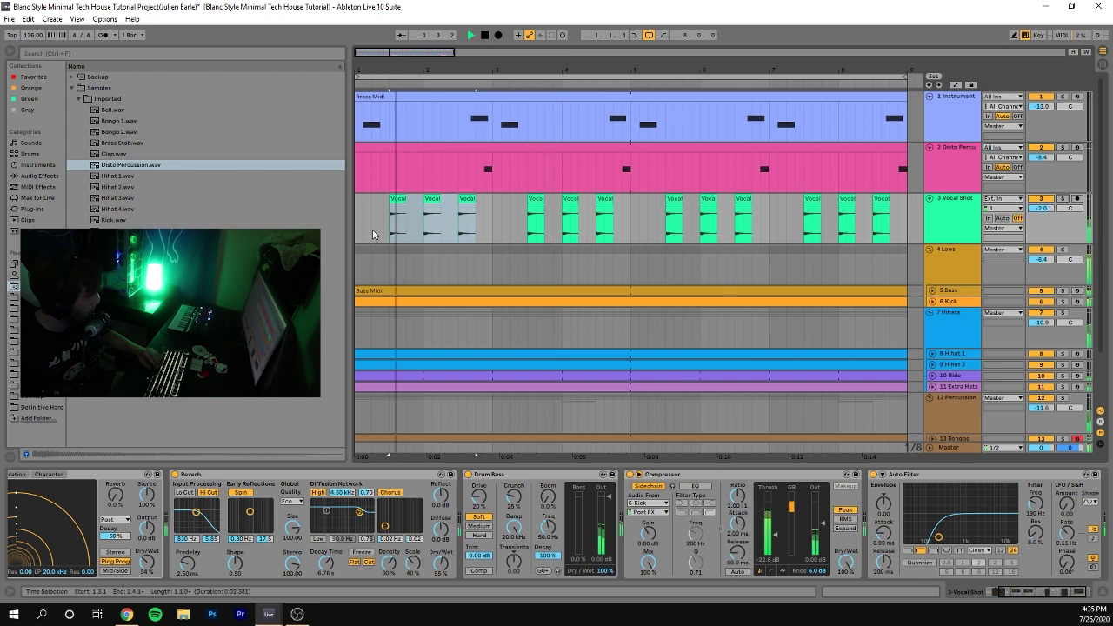
pyautogui.click(360, 218)
pyautogui.press('space')
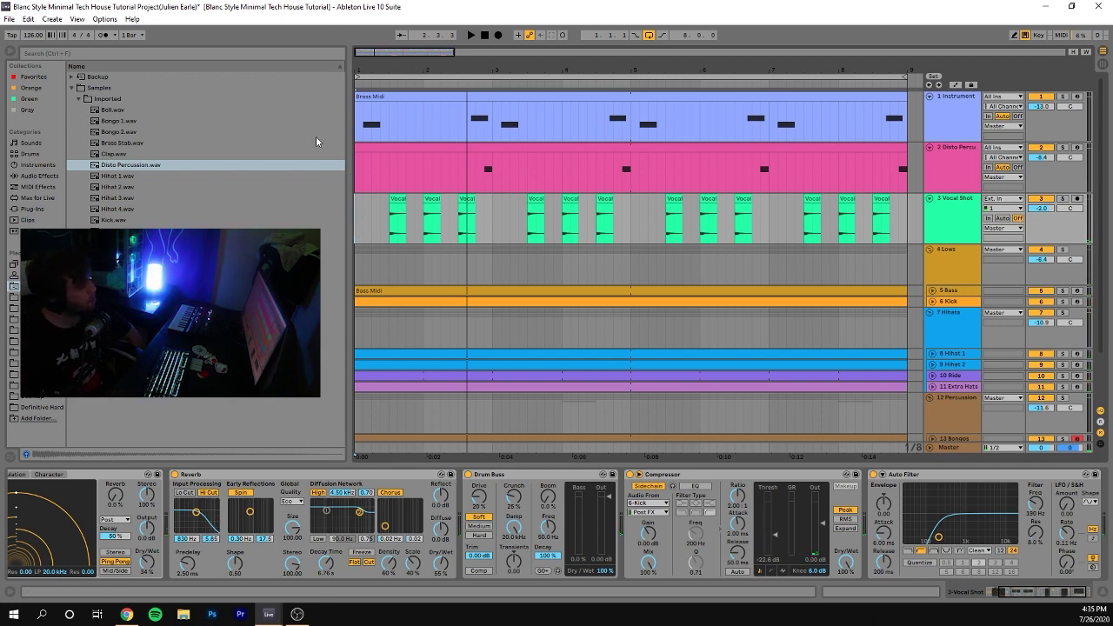
pyautogui.press('space')
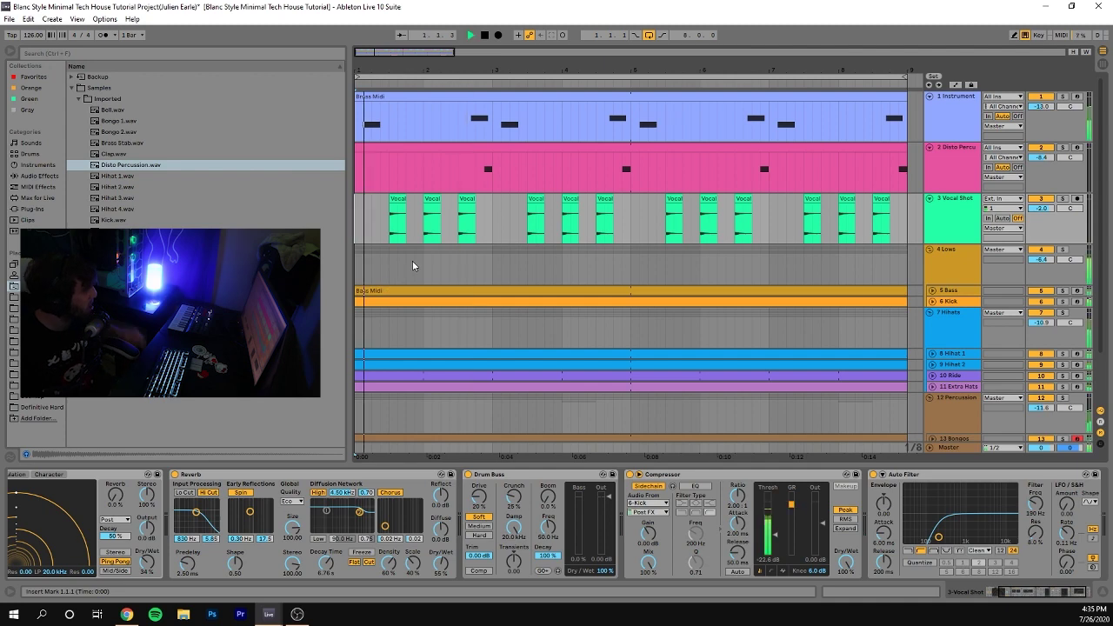
pyautogui.press('space')
# Highlight the gap from 1.2.3 to 2.3.3 and the notes from 2.3.3 to 3.3.1 across the Instrument and Disto Percussion tracks.
pyautogui.moveTo(380, 122); pyautogui.dragTo(467, 180)
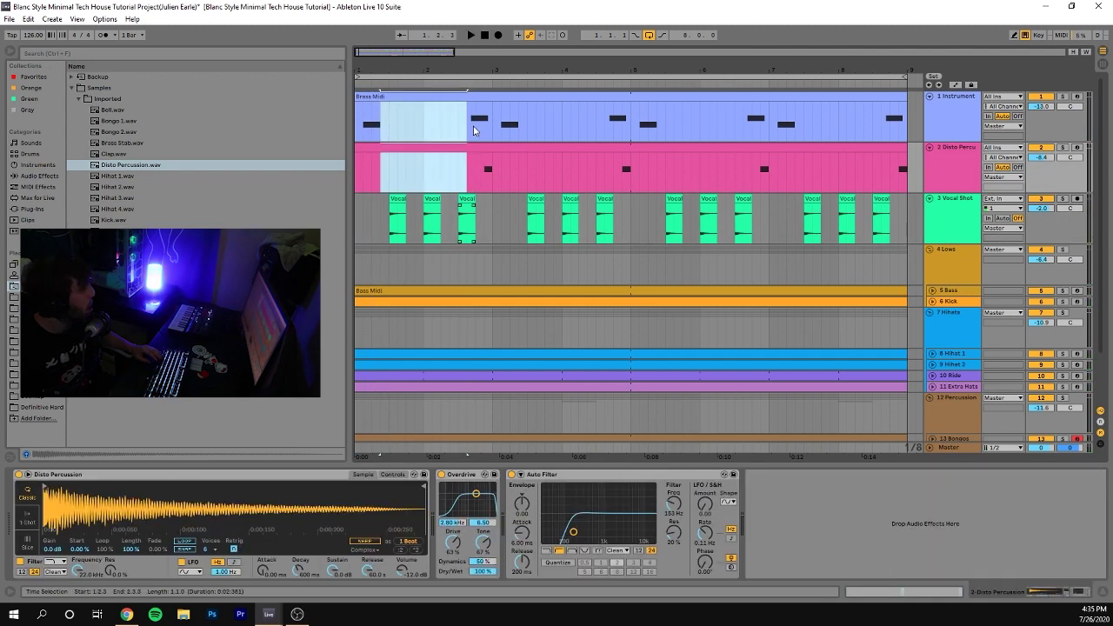
pyautogui.moveTo(465, 123); pyautogui.dragTo(527, 178)
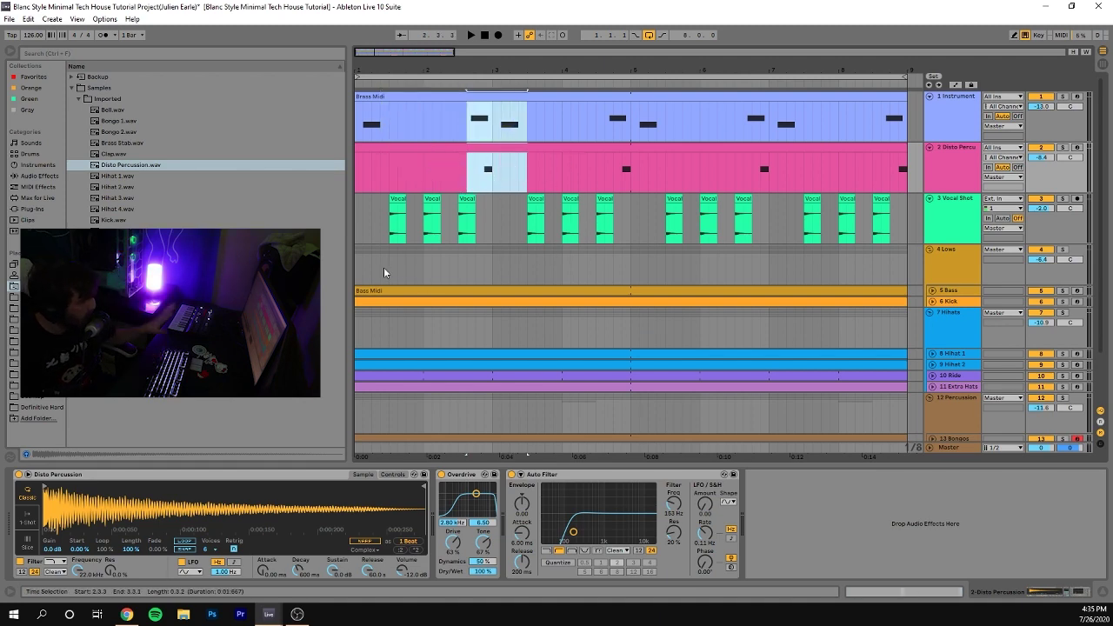
# Select the Vocal Shot track, play the full mix from the start, and bring the track's Echo device into view.
pyautogui.click(957, 217)
pyautogui.press('space')
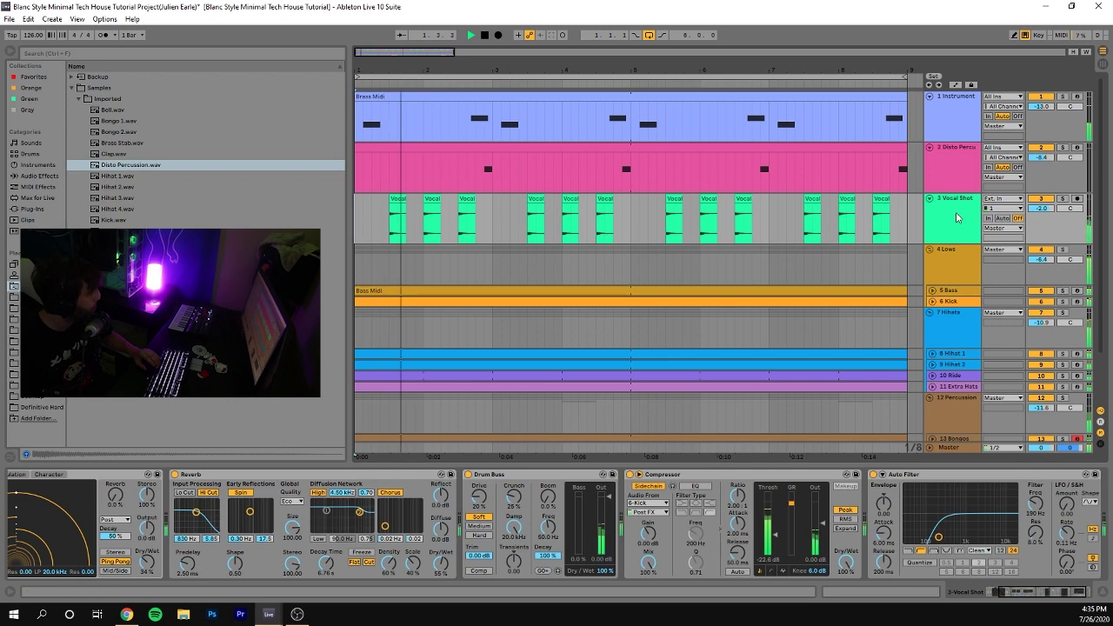
pyautogui.click(989, 593)
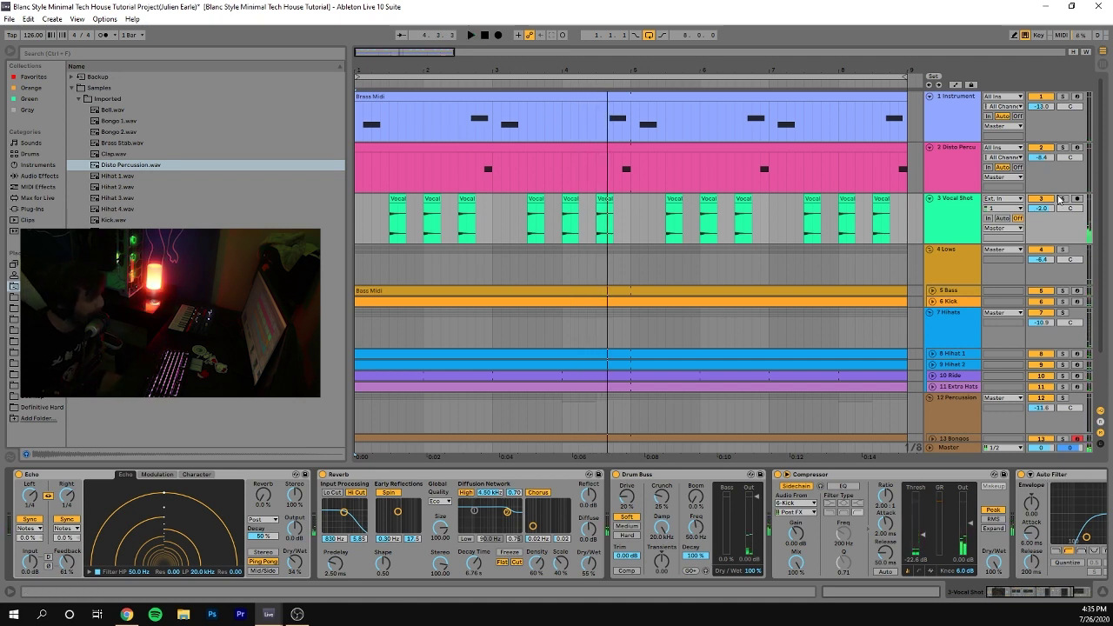
# Solo the Vocal Shot track and play it from its first clip at 1.3.1 to examine the Echo effect.
pyautogui.click(1062, 200)
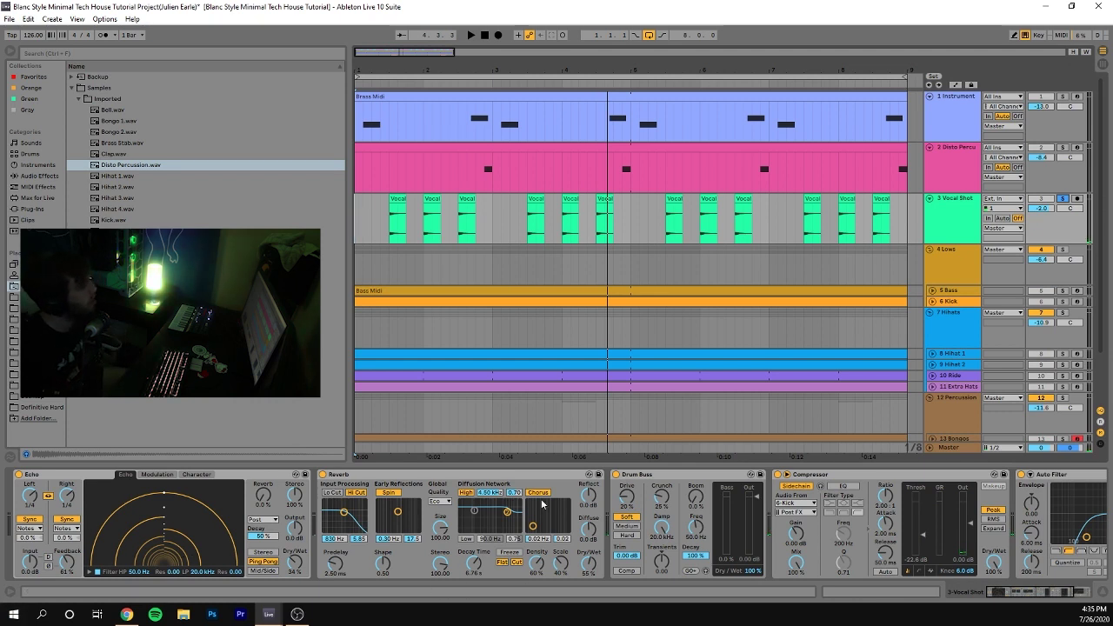
pyautogui.click(397, 200)
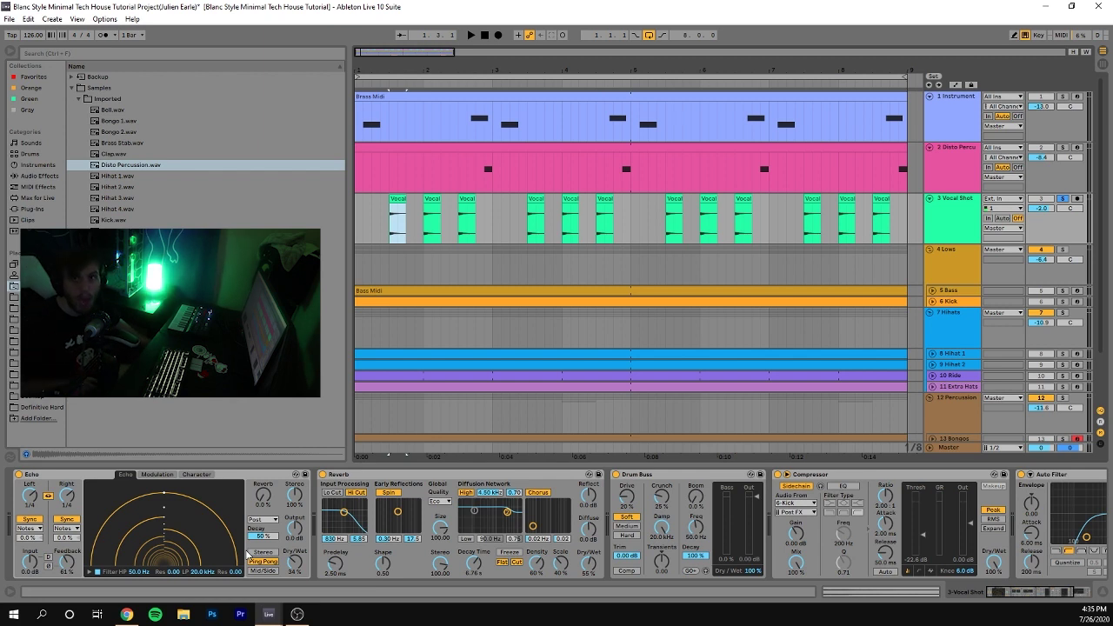
pyautogui.press('space')
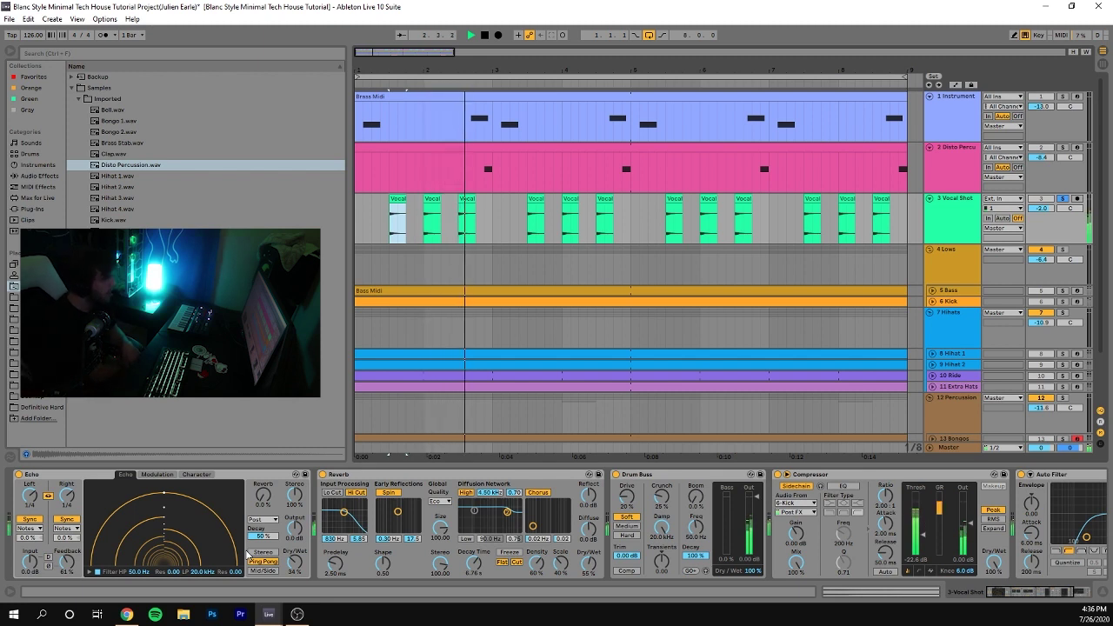
pyautogui.press('space')
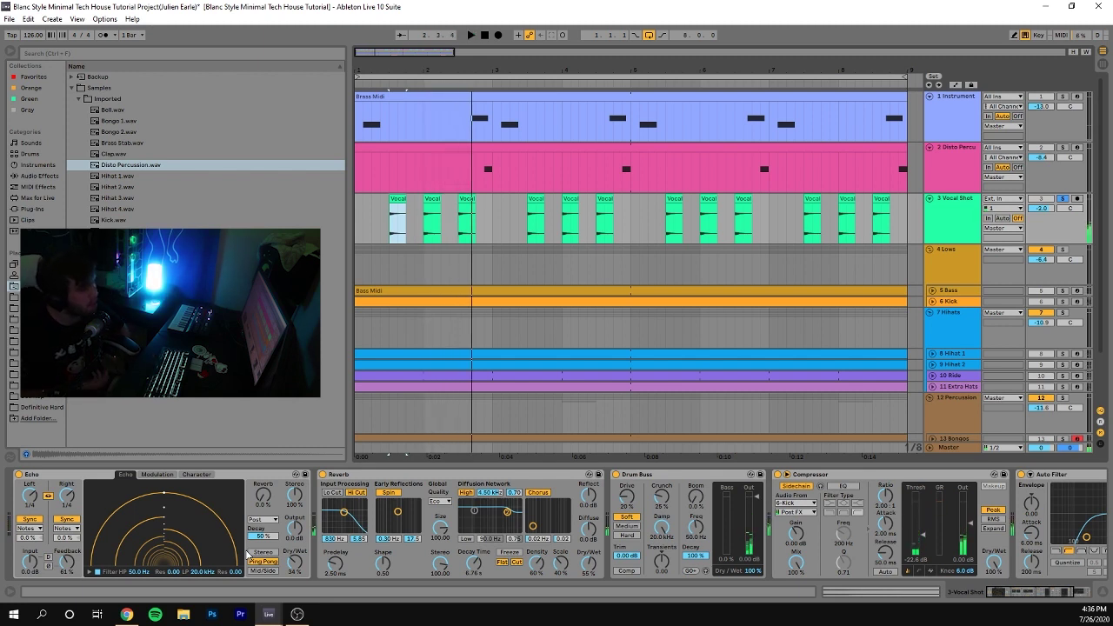
pyautogui.press('space')
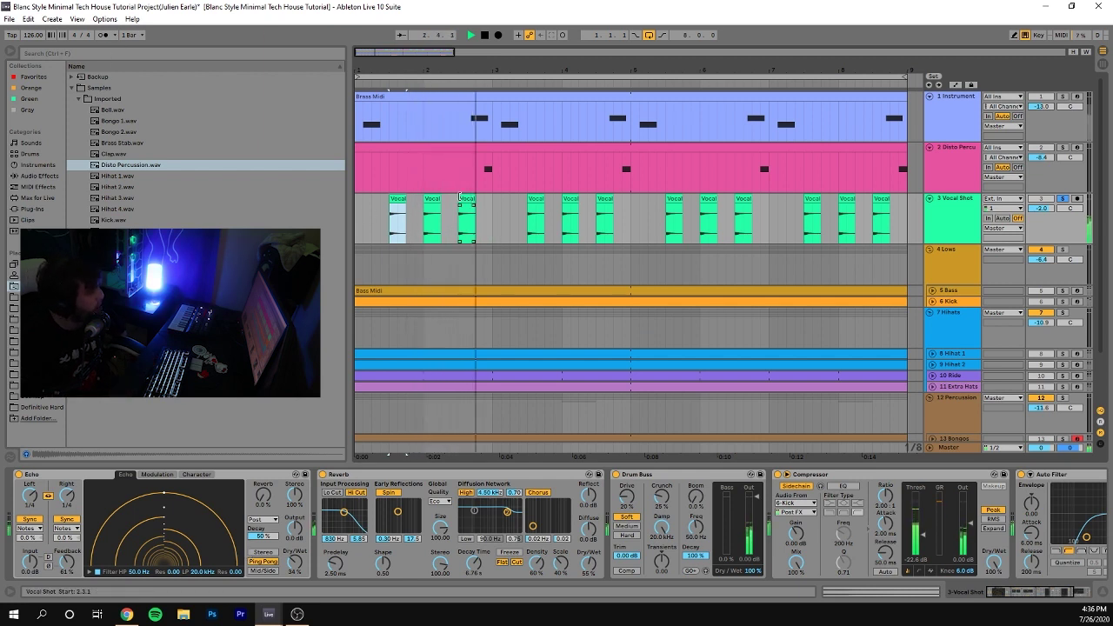
pyautogui.press('space')
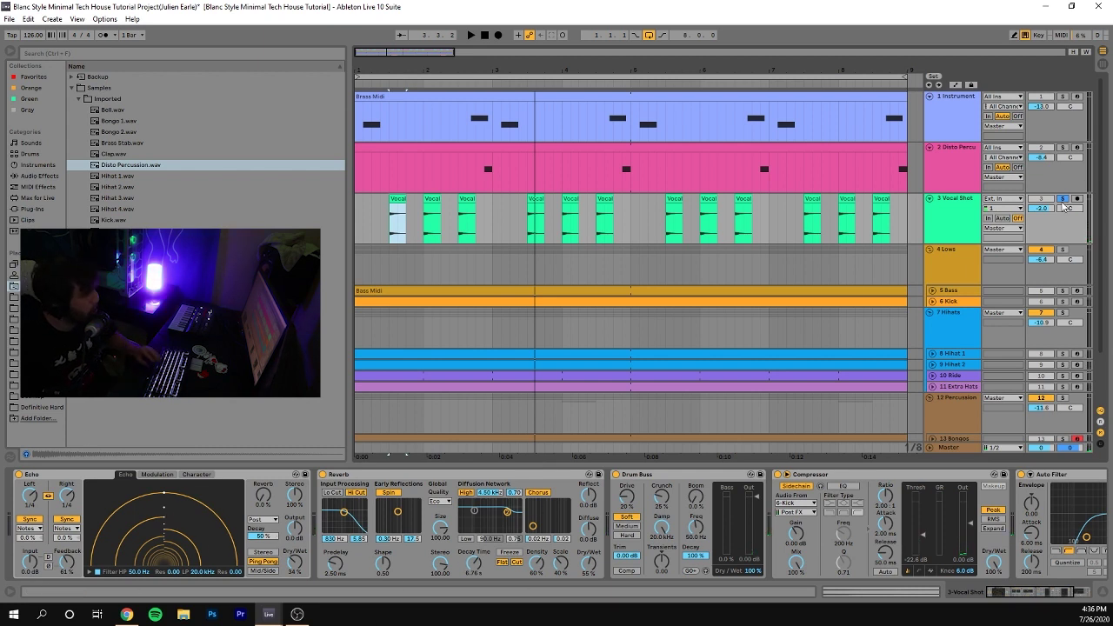
# Unsolo the Vocal Shot track and play the full mix from 1.1.1.
pyautogui.click(1062, 201)
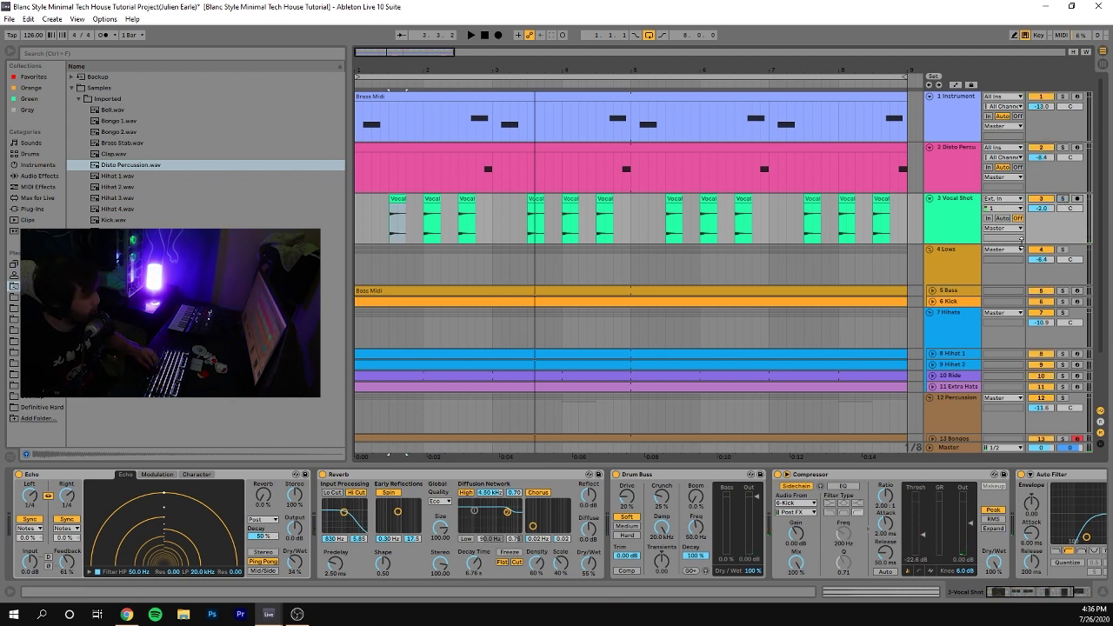
pyautogui.click(359, 227)
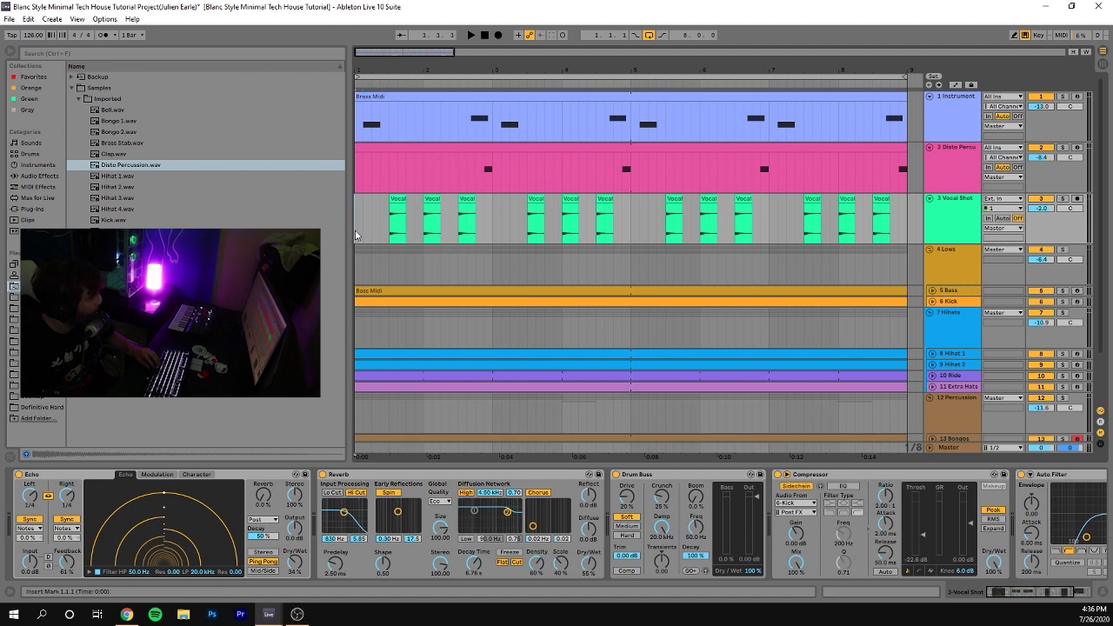
pyautogui.press('space')
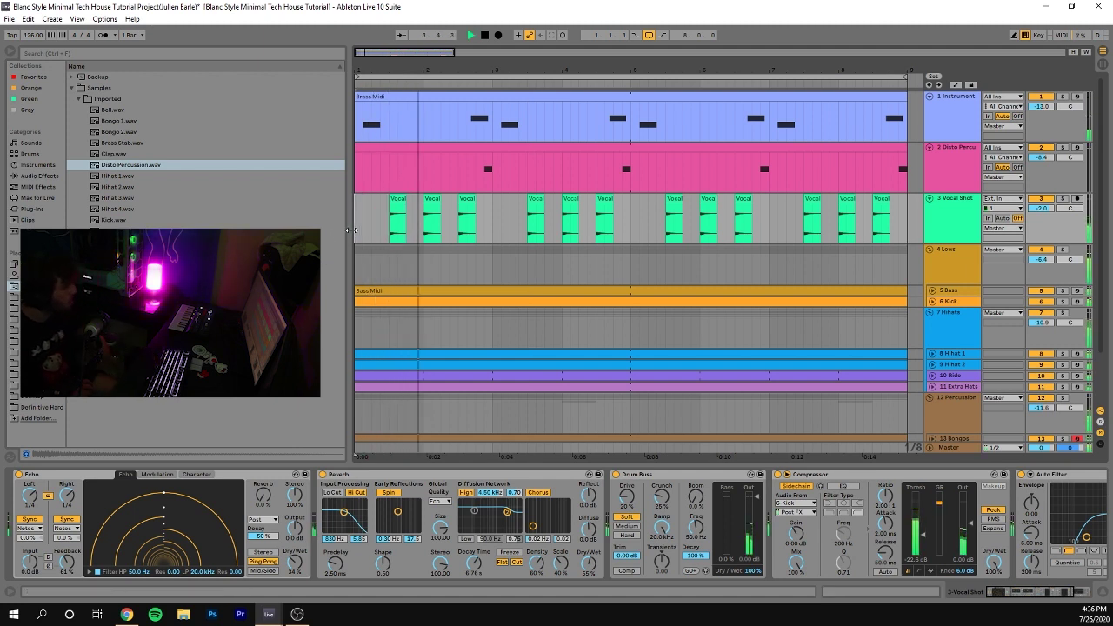
pyautogui.press('space')
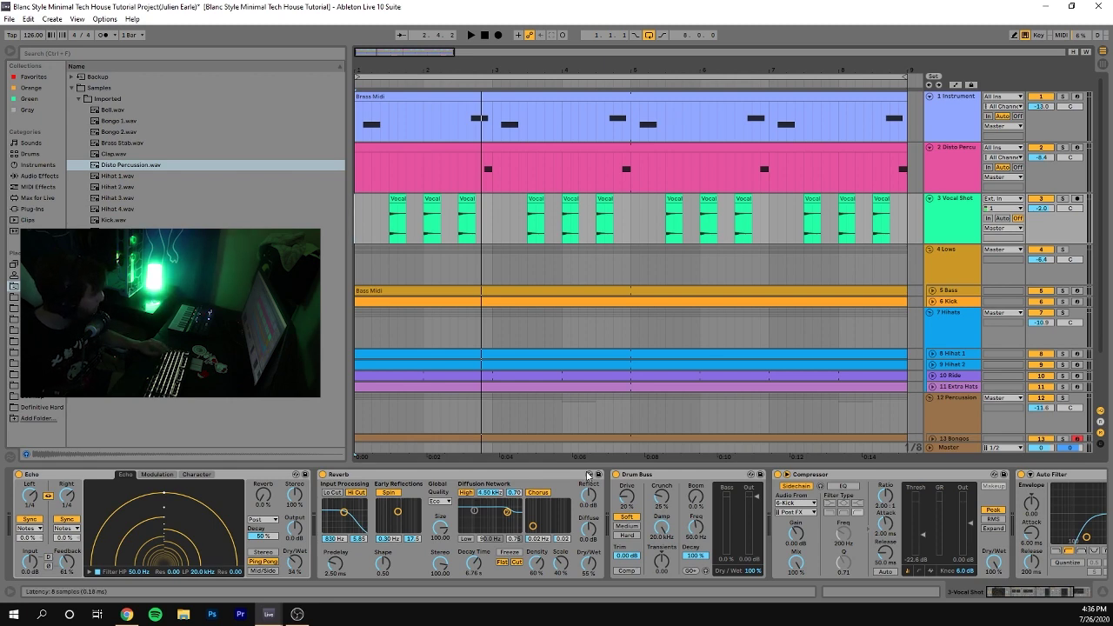
# Examine the Reverb, Drum Buss, Compressor and Auto Filter devices at the end of the Vocal Shot track's effect chain.
pyautogui.hscroll(3, 644, 543)
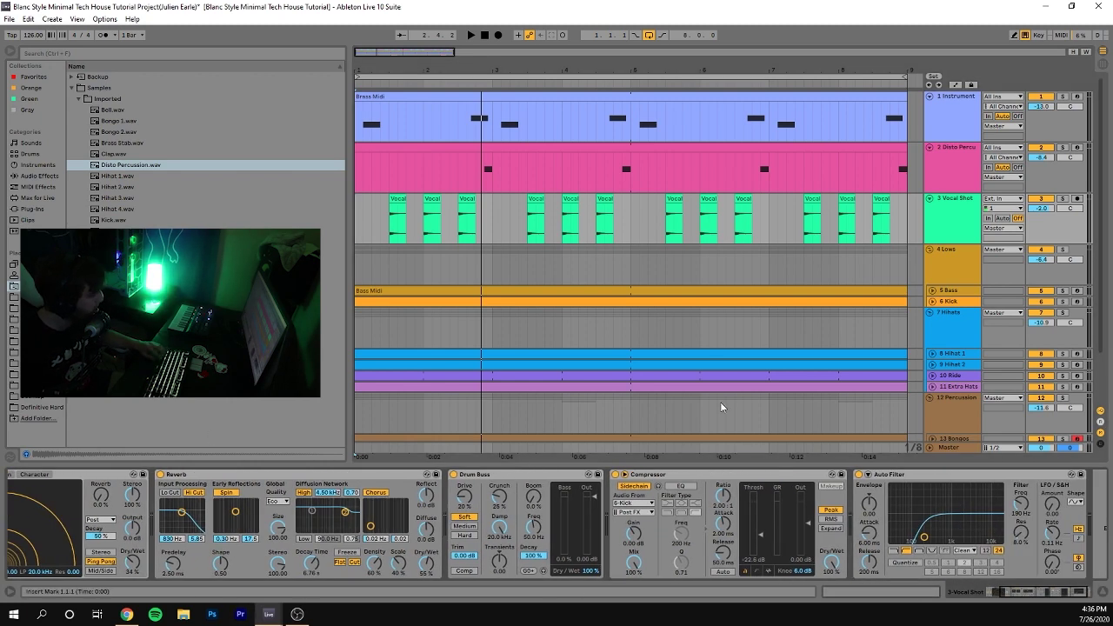
pyautogui.click(86, 479)
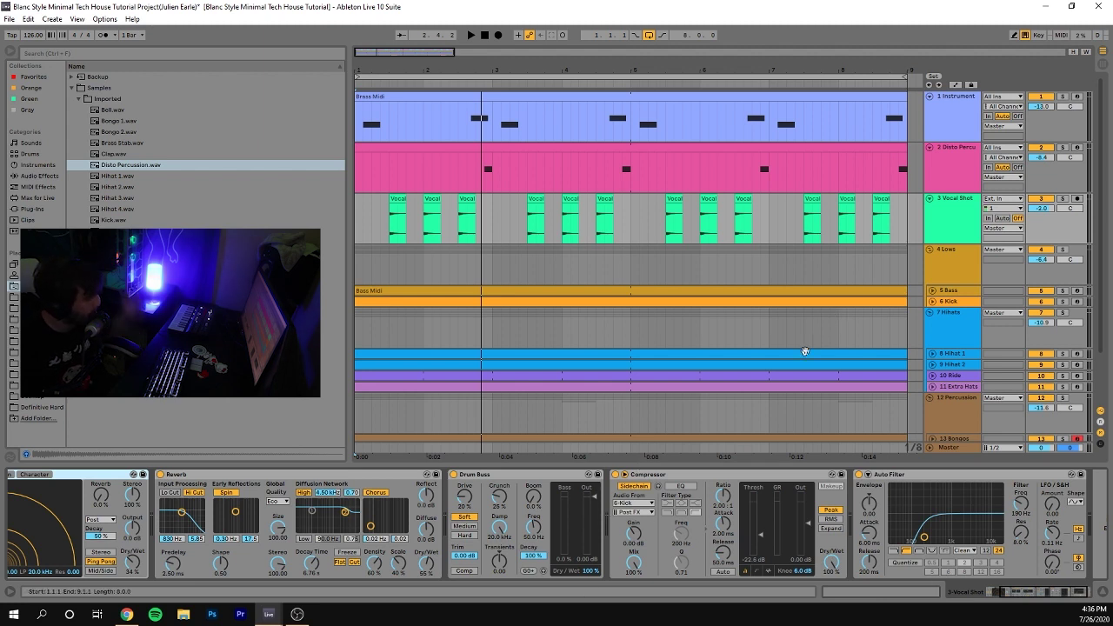
pyautogui.press('space')
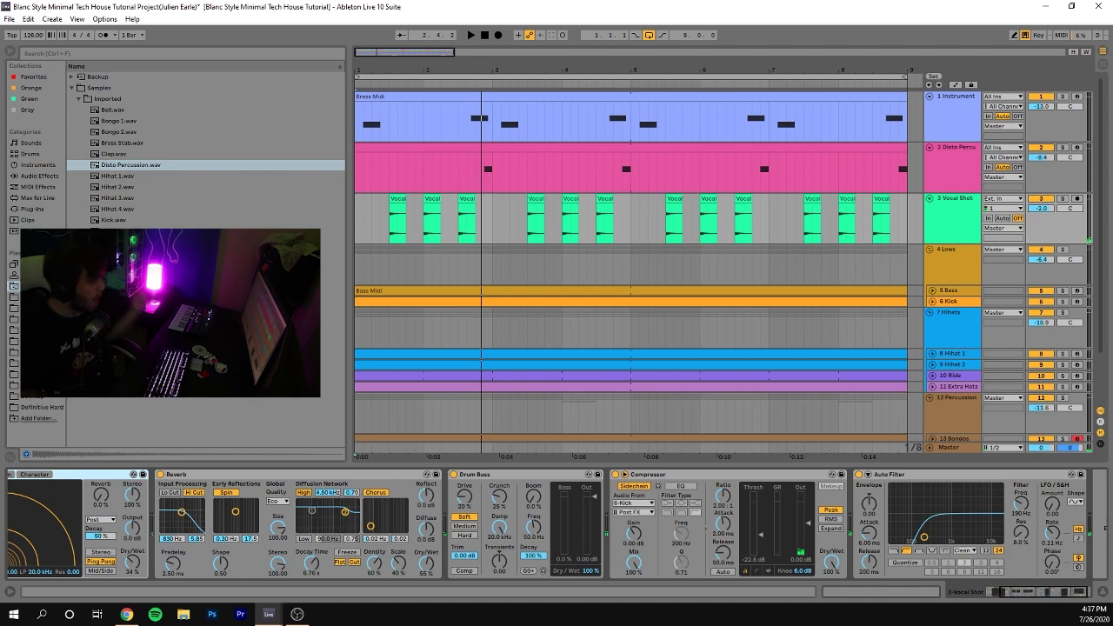
# Solo and play the Bass track, unfold it, and open its Bass Midi clip for note editing.
pyautogui.click(1062, 291)
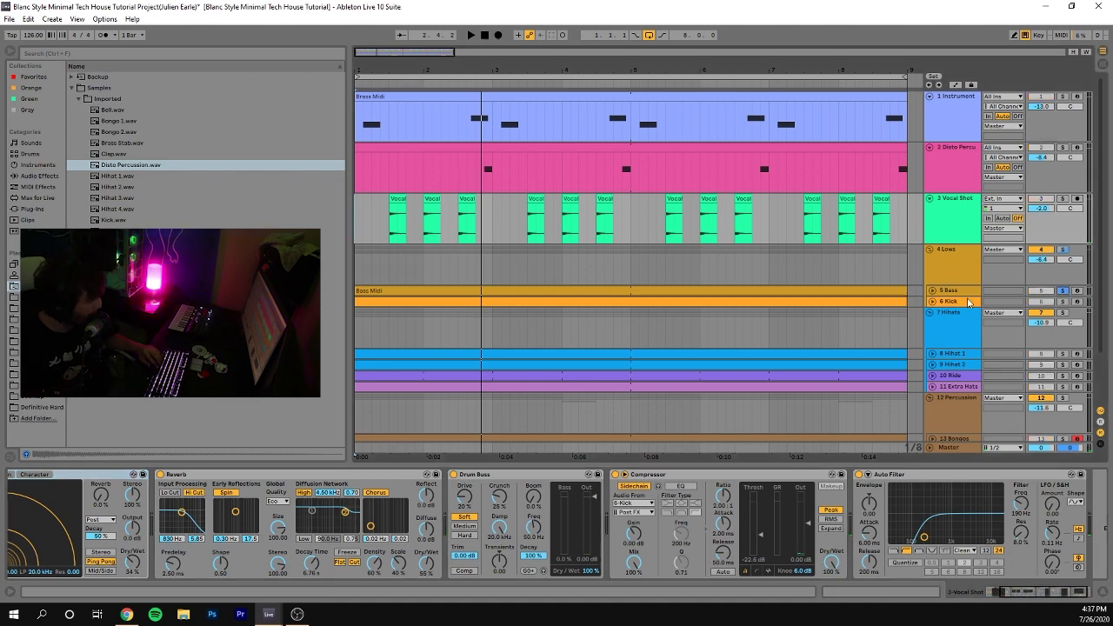
pyautogui.press('space')
pyautogui.click(933, 291)
pyautogui.doubleClick(864, 291)
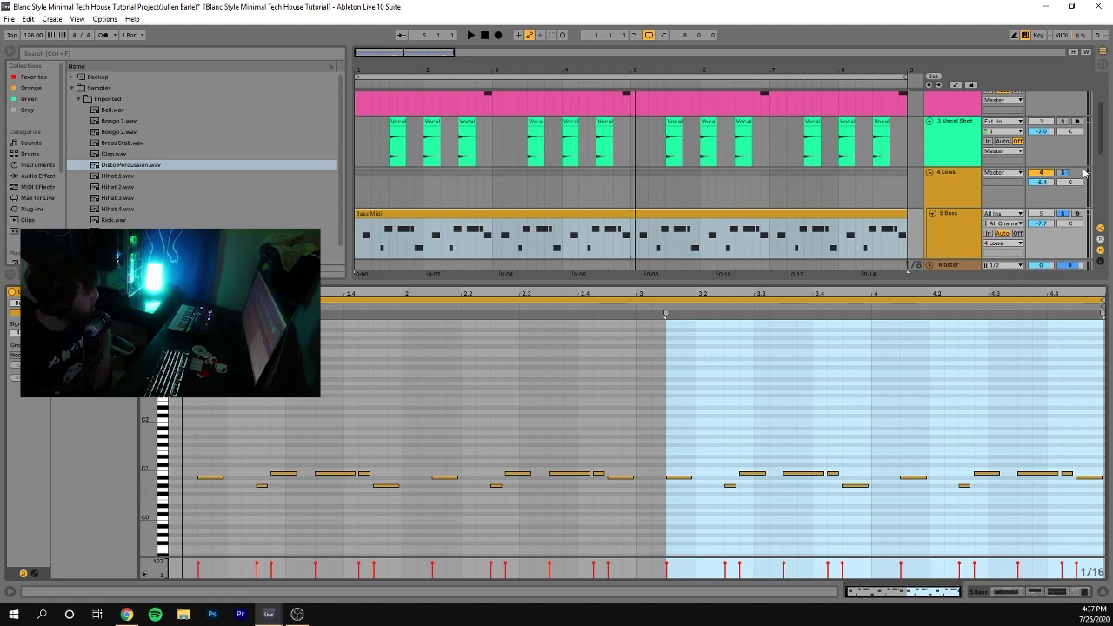
pyautogui.scroll(-2, 1086, 173)
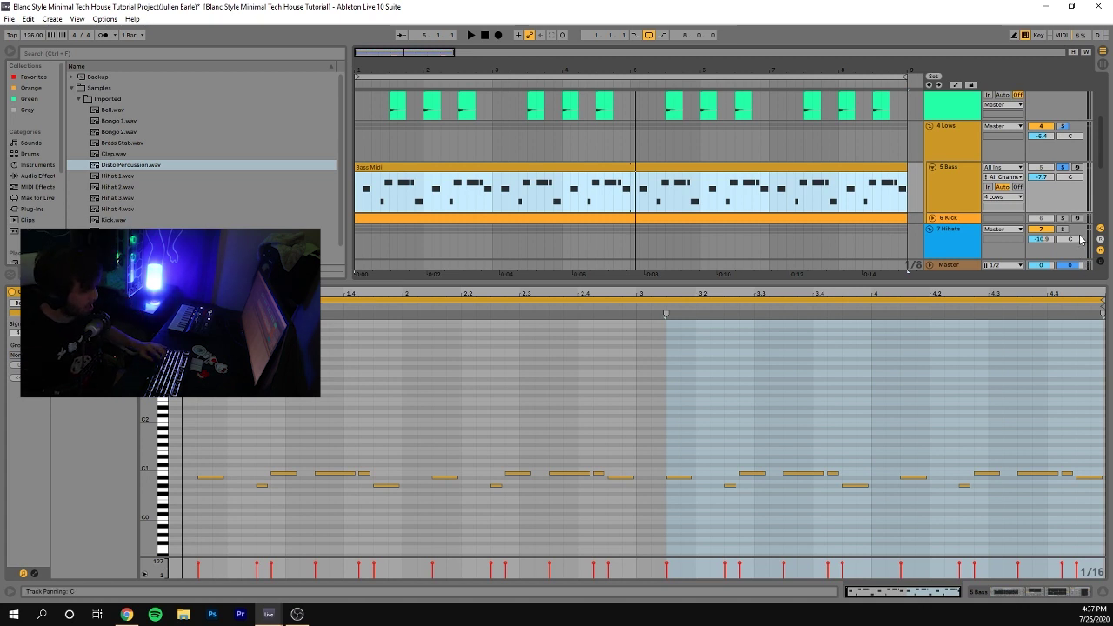
# Play the soloed bass line from the start and from 2.1.2 to hear how the pattern repeats.
pyautogui.click(1056, 221)
pyautogui.press('space')
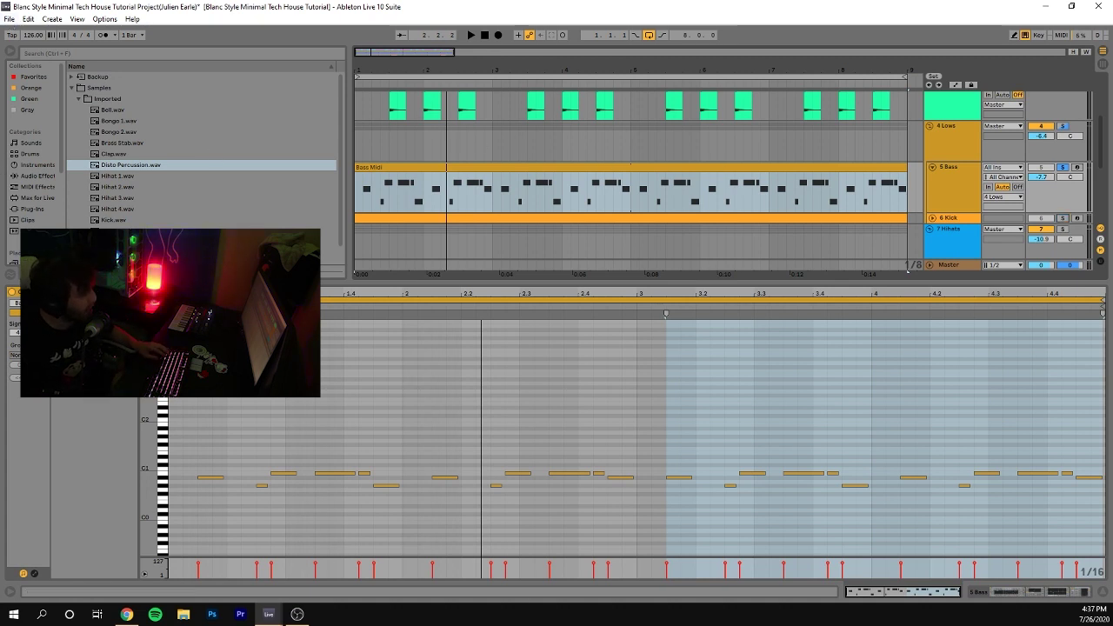
pyautogui.click(420, 407)
pyautogui.press('space')
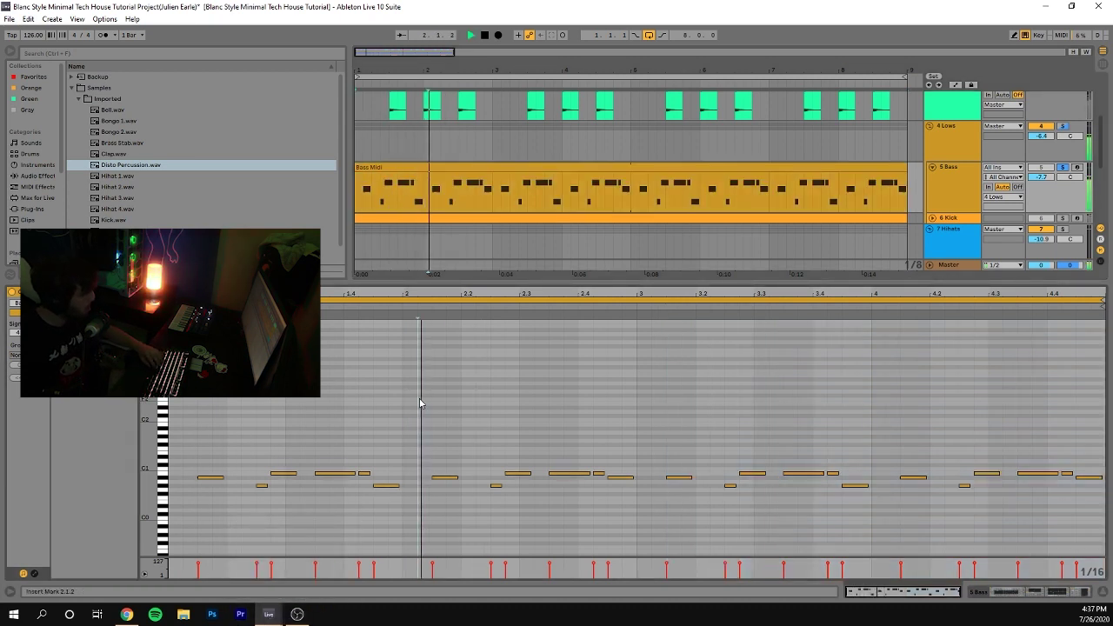
pyautogui.press('space')
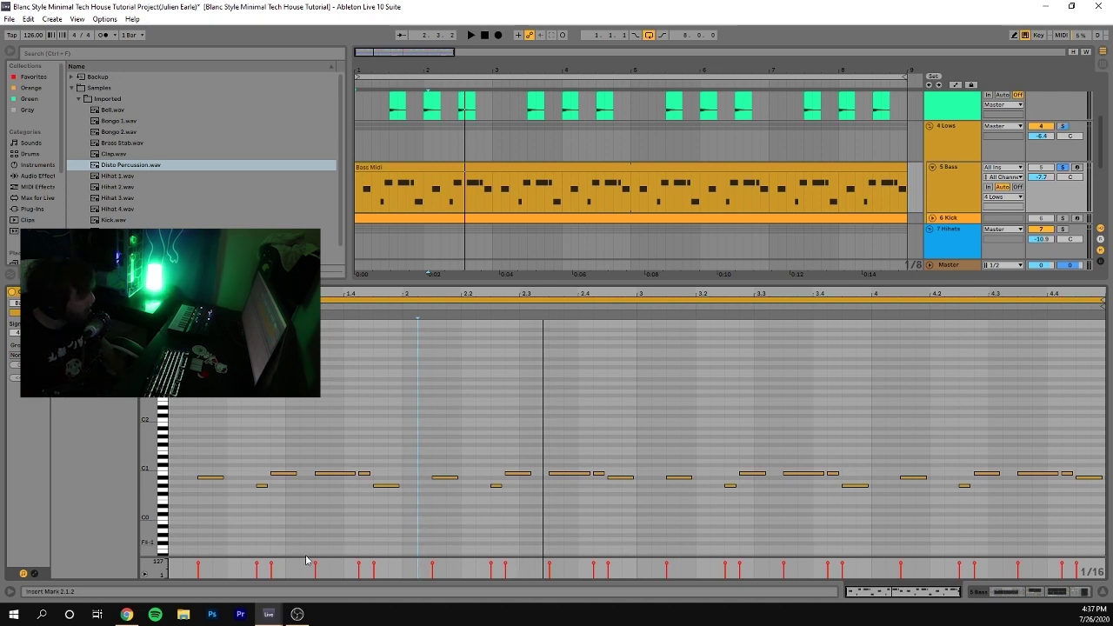
pyautogui.press('space')
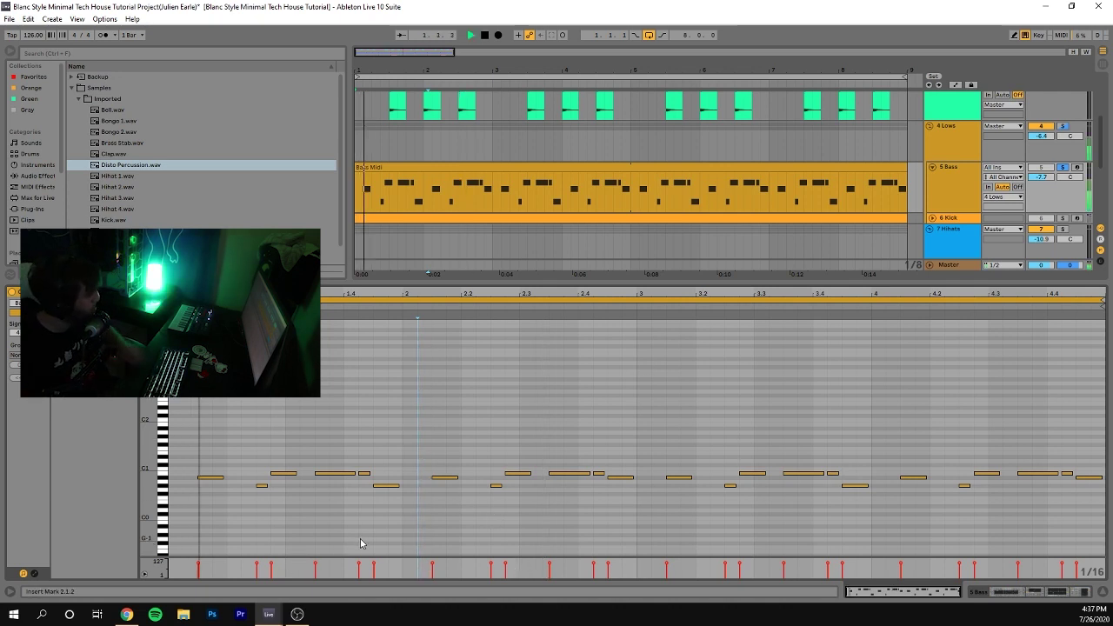
pyautogui.click(389, 427)
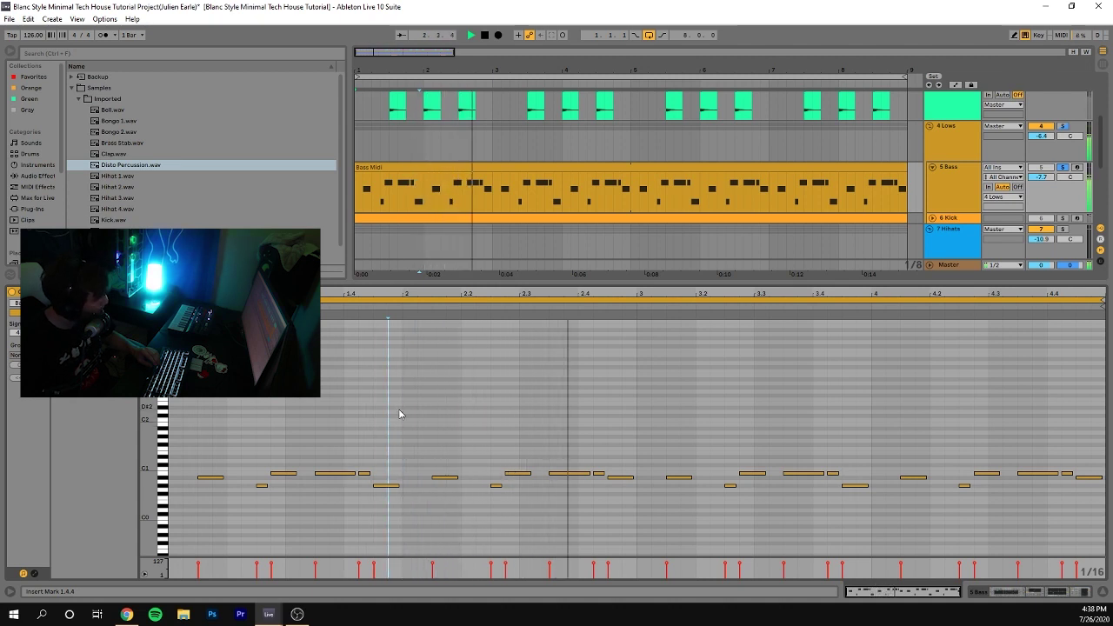
pyautogui.press('space')
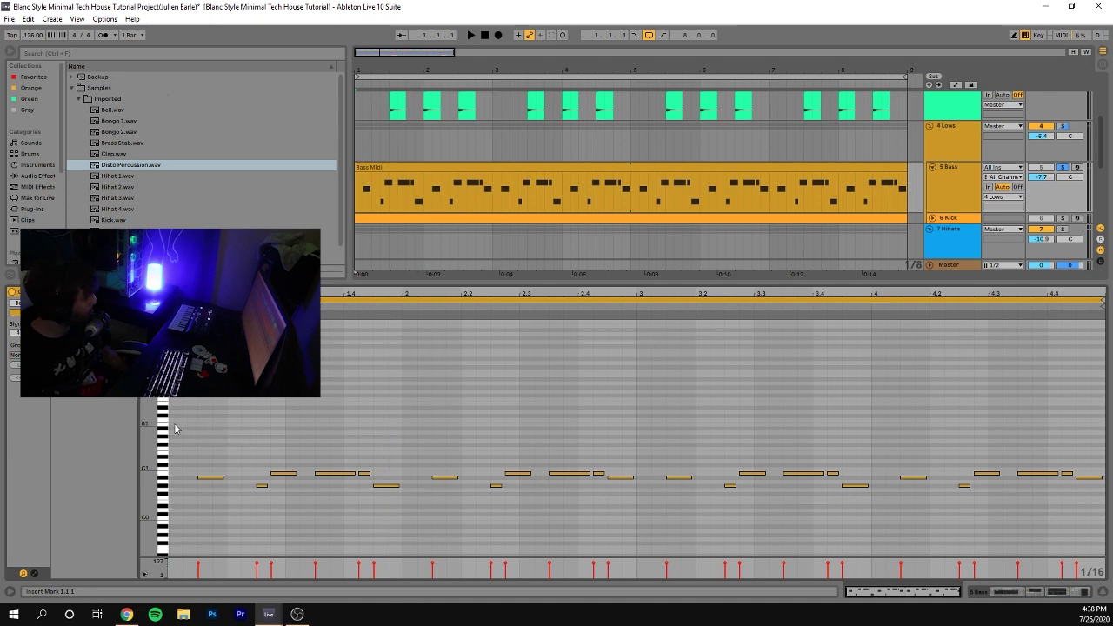
# Highlight the bass phrase from 1.1.1 to 2.4.4 and compare the phrase-ending notes at 1.4.3 and 2.4.3.
pyautogui.moveTo(174, 424); pyautogui.dragTo(624, 416)
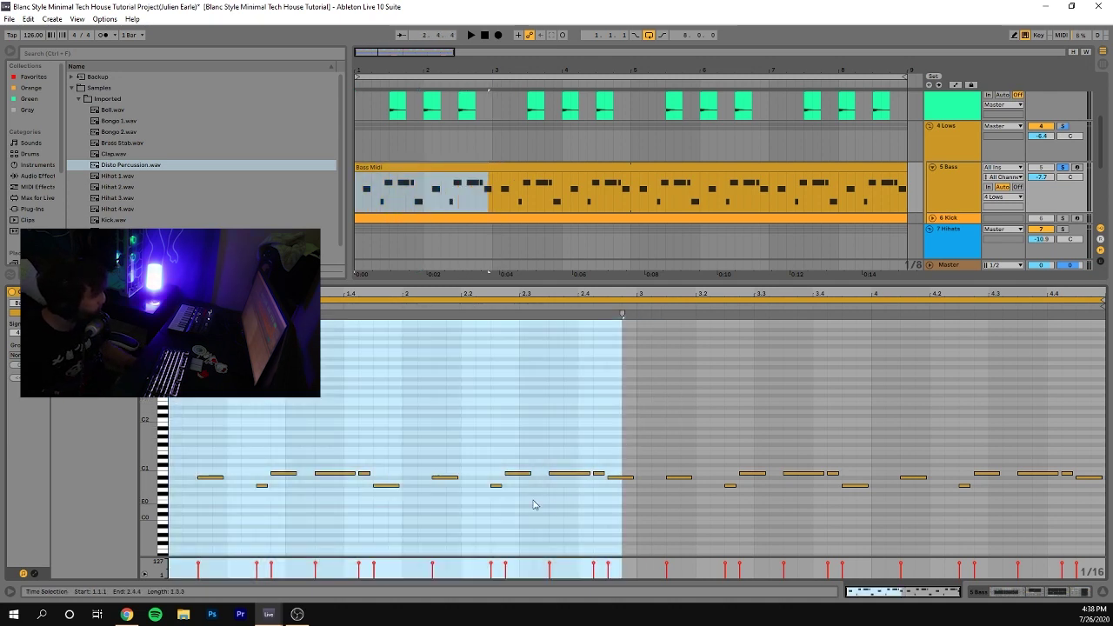
pyautogui.click(386, 484)
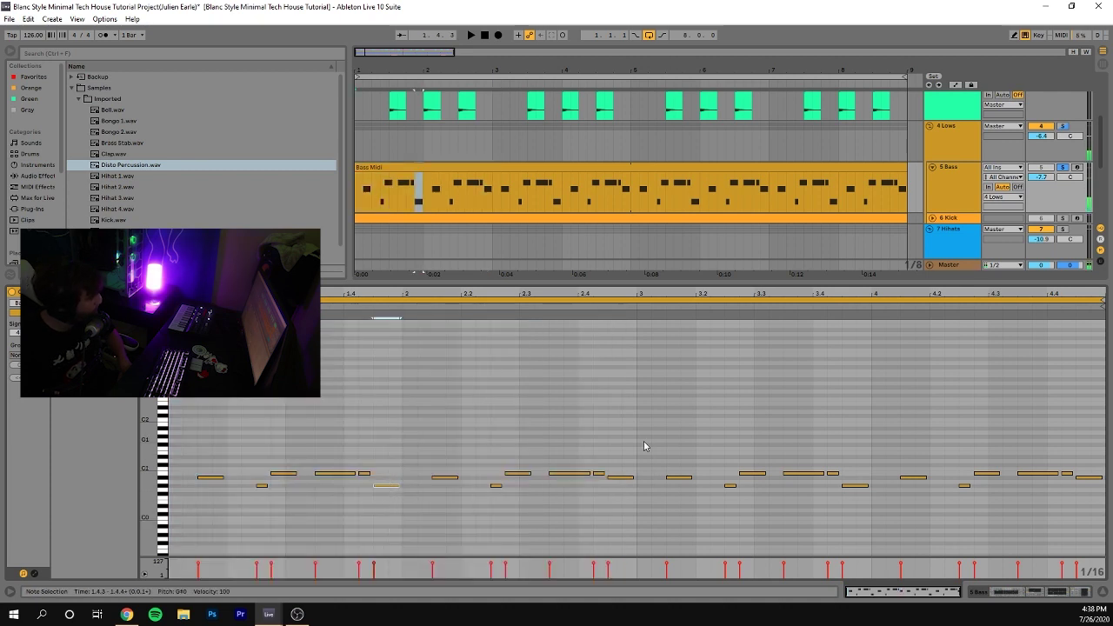
pyautogui.click(620, 477)
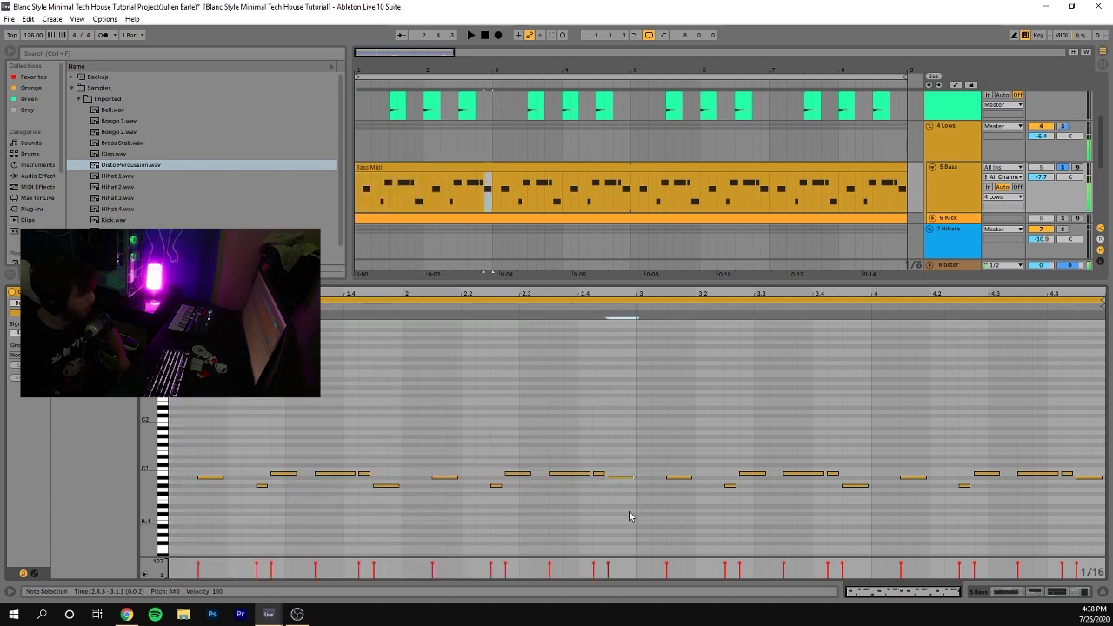
pyautogui.press('space')
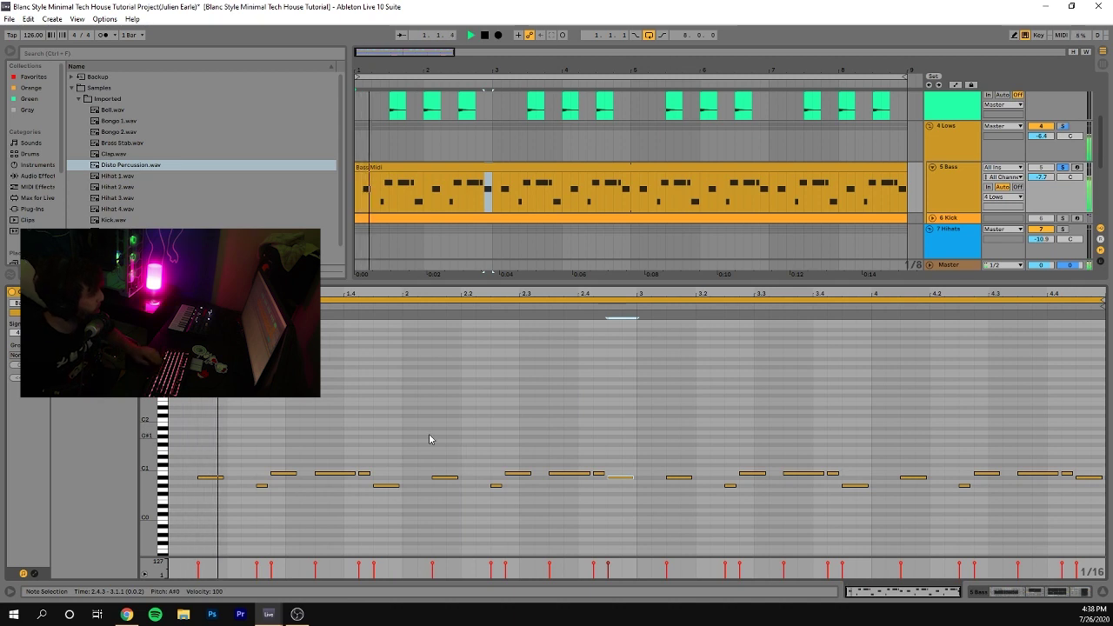
pyautogui.press('space')
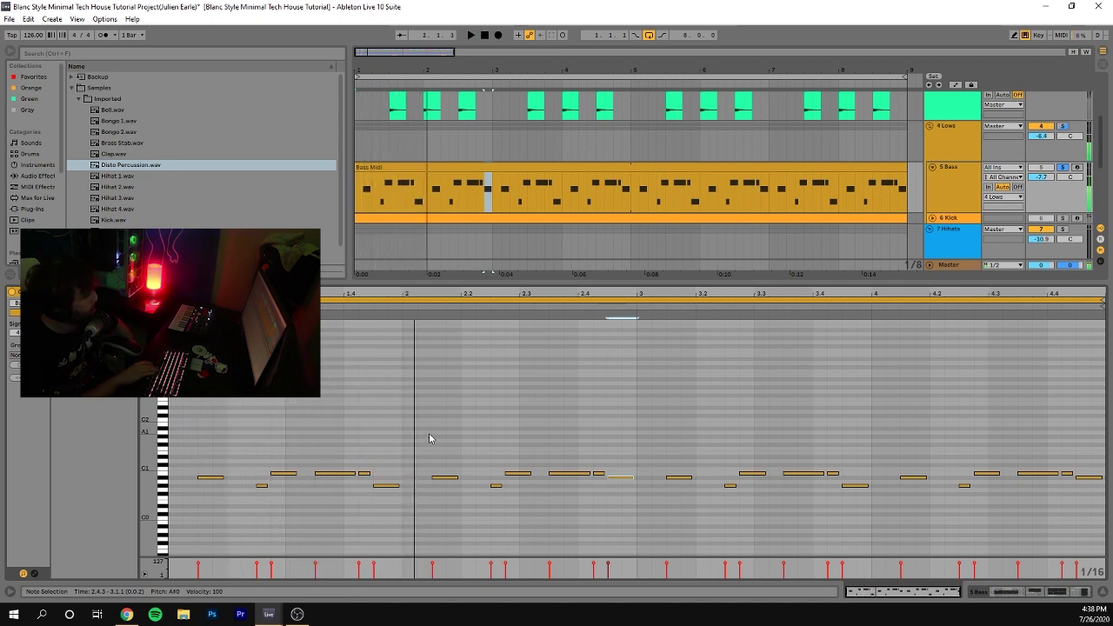
pyautogui.click(392, 485)
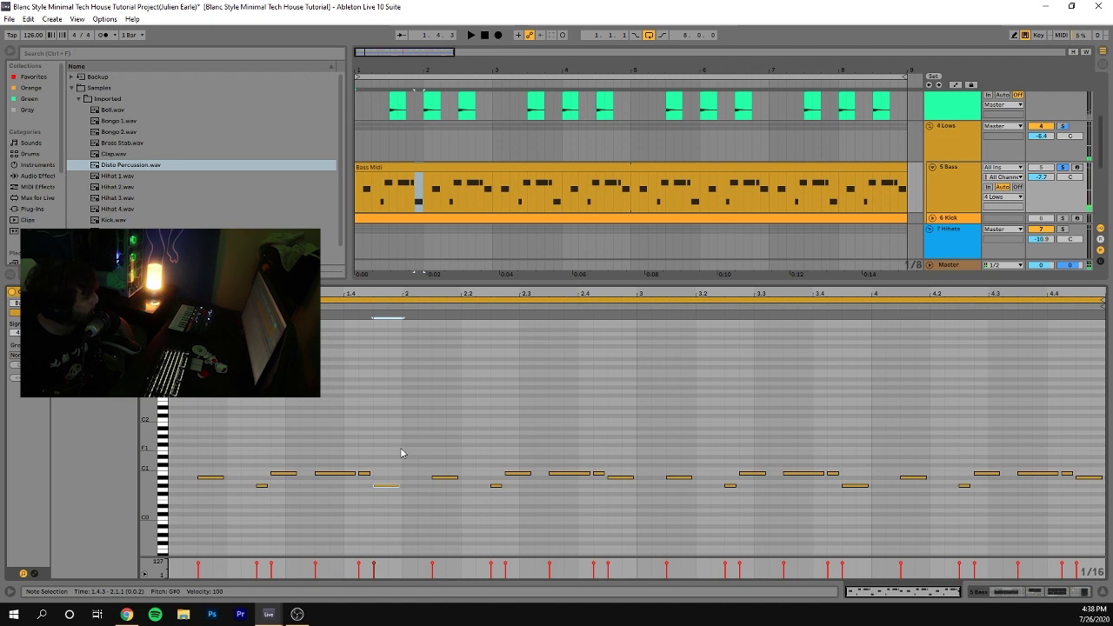
# Select the Bass Midi clip's whole loop, play it, and audition the bass line again with the insert mark at 2.1.2.
pyautogui.click(400, 319)
pyautogui.click(404, 300)
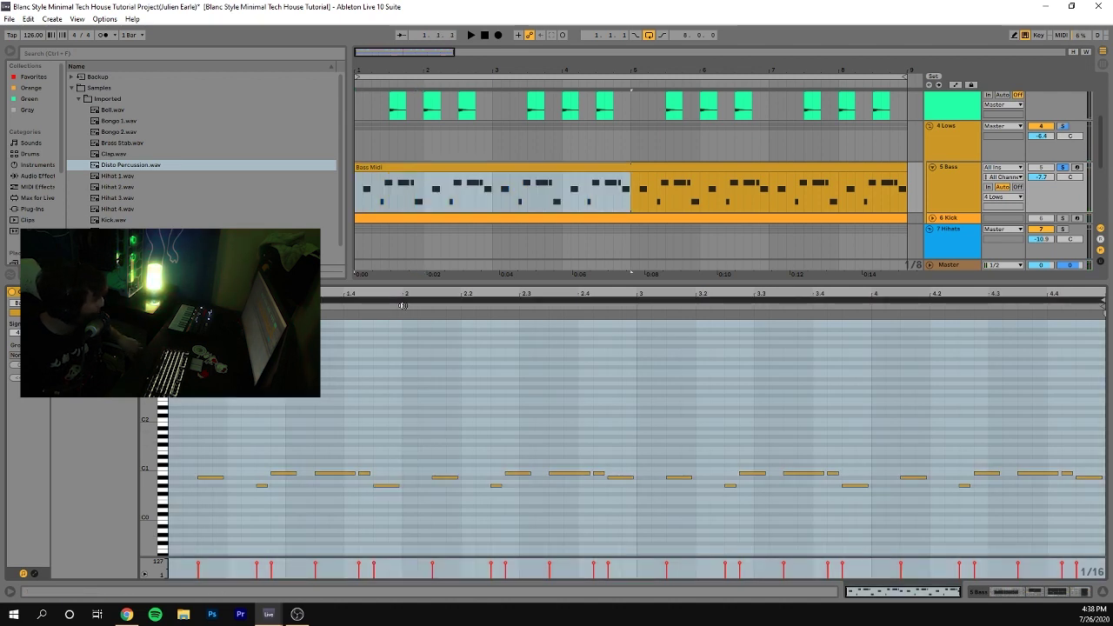
pyautogui.press('space')
pyautogui.click(412, 351)
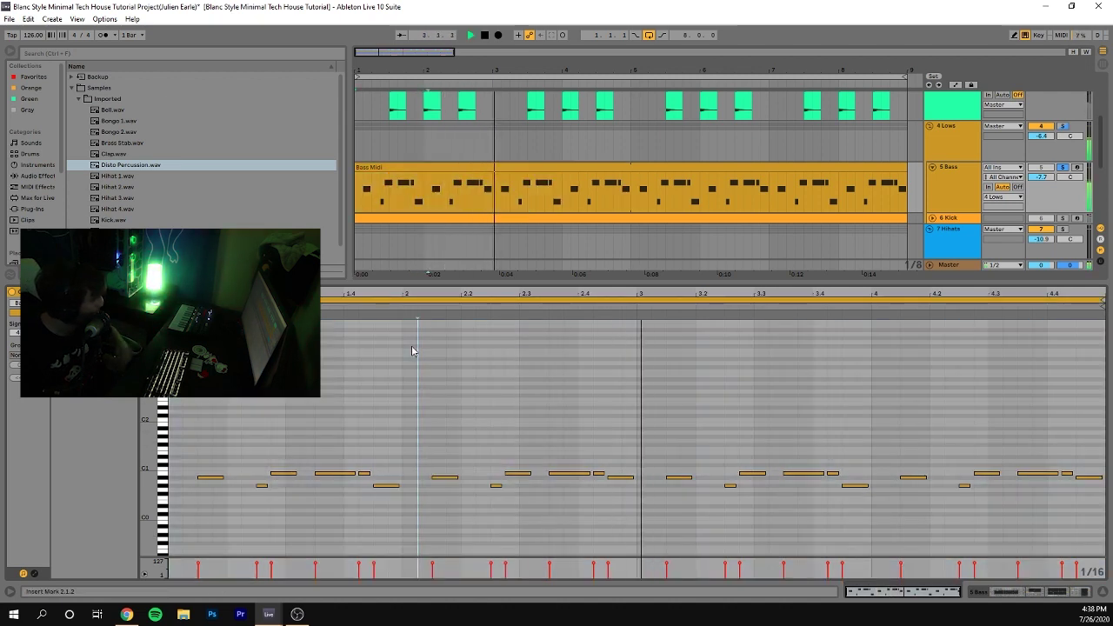
pyautogui.press('space')
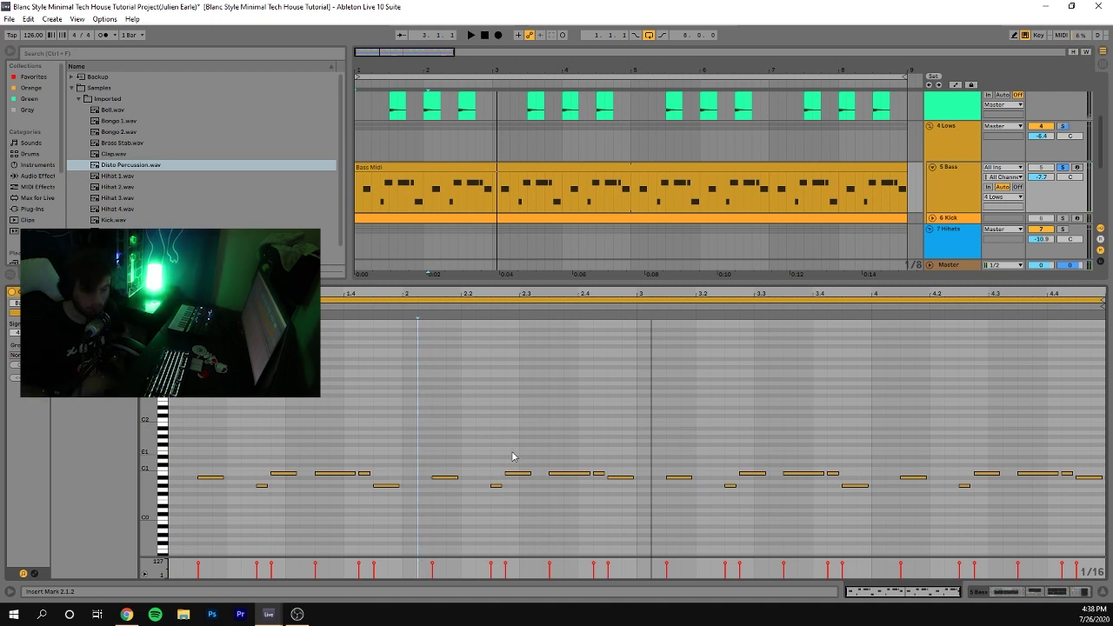
pyautogui.press('space')
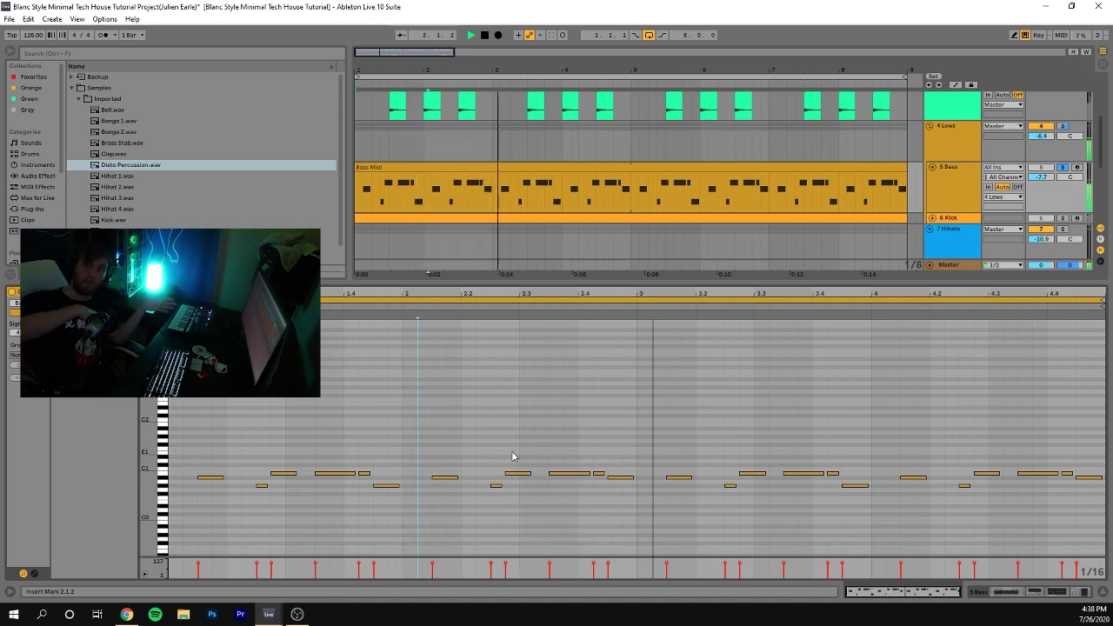
pyautogui.press('space')
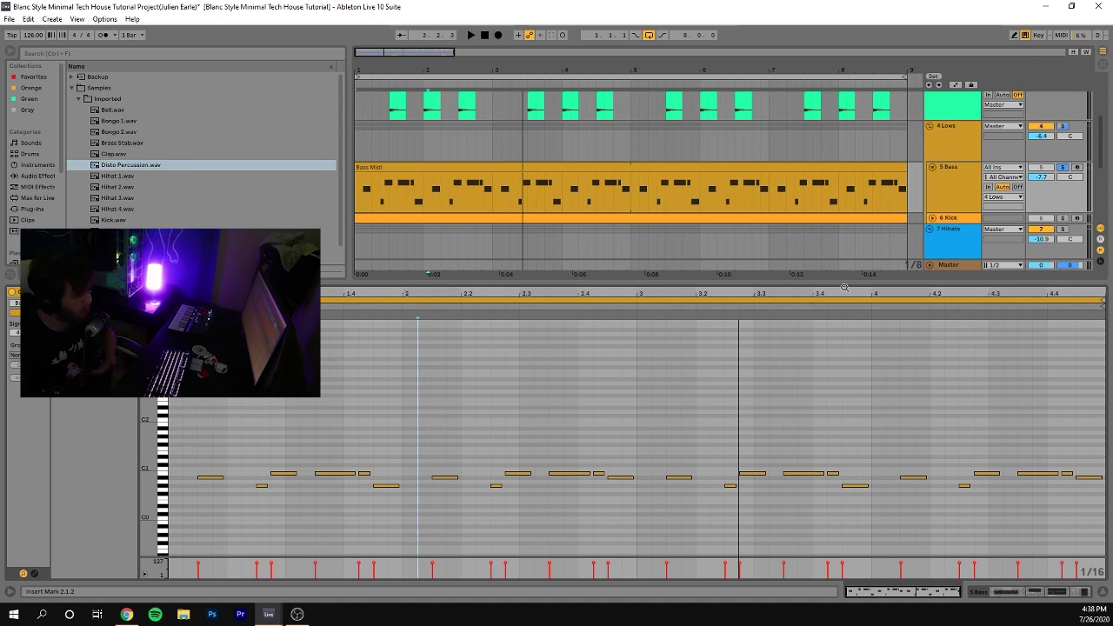
# Show the Bass track's devices and play the bass with Analog's Fil1 filter switched off and back on.
pyautogui.click(967, 184)
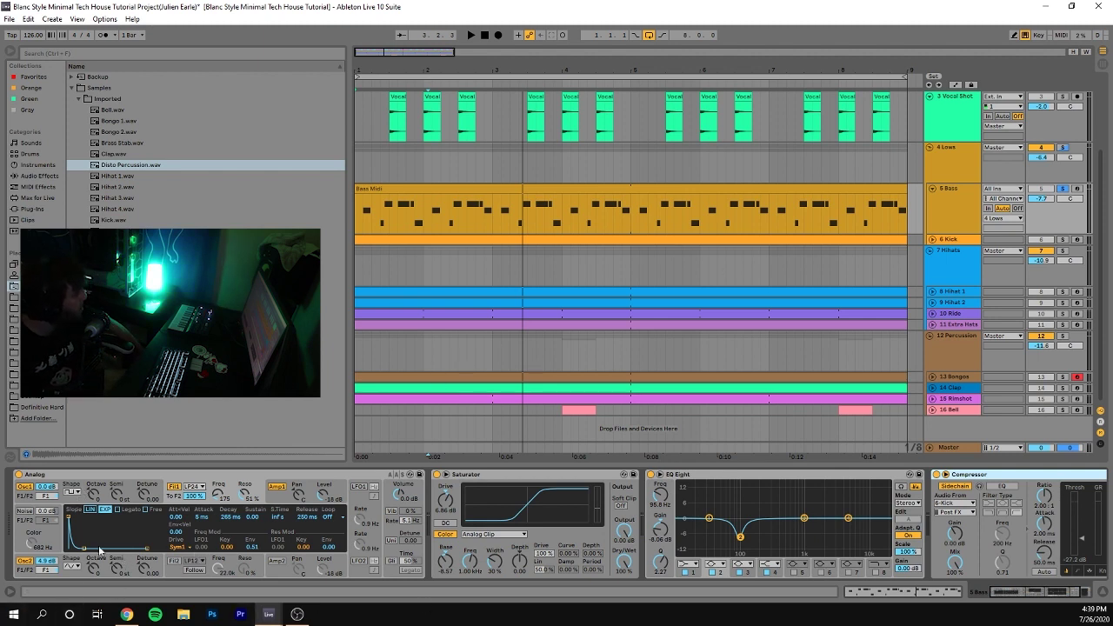
pyautogui.press('space')
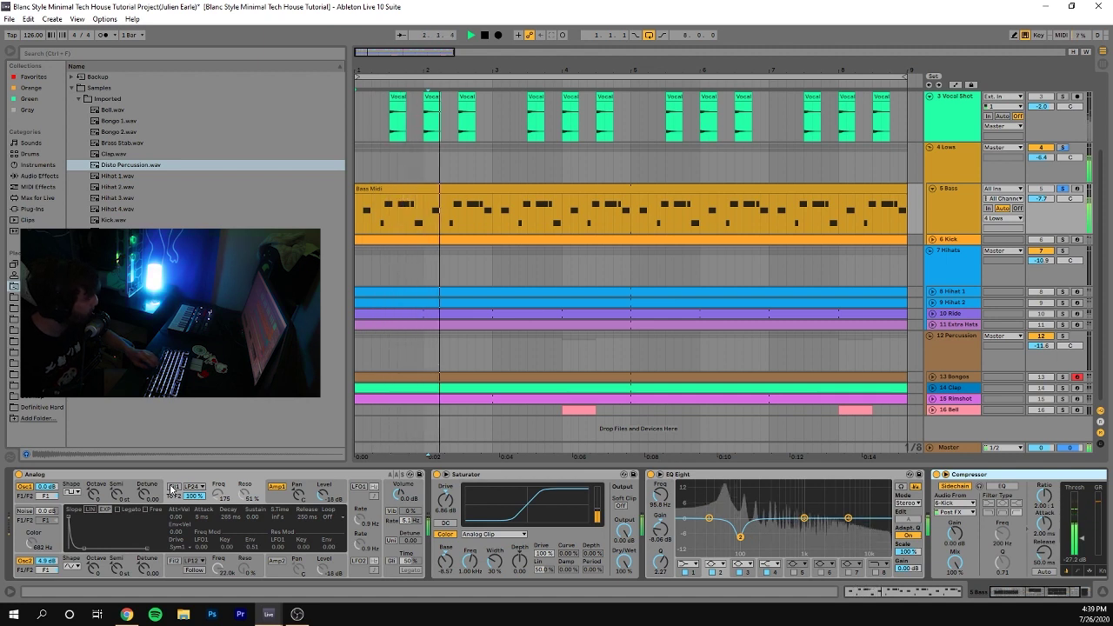
pyautogui.click(175, 488)
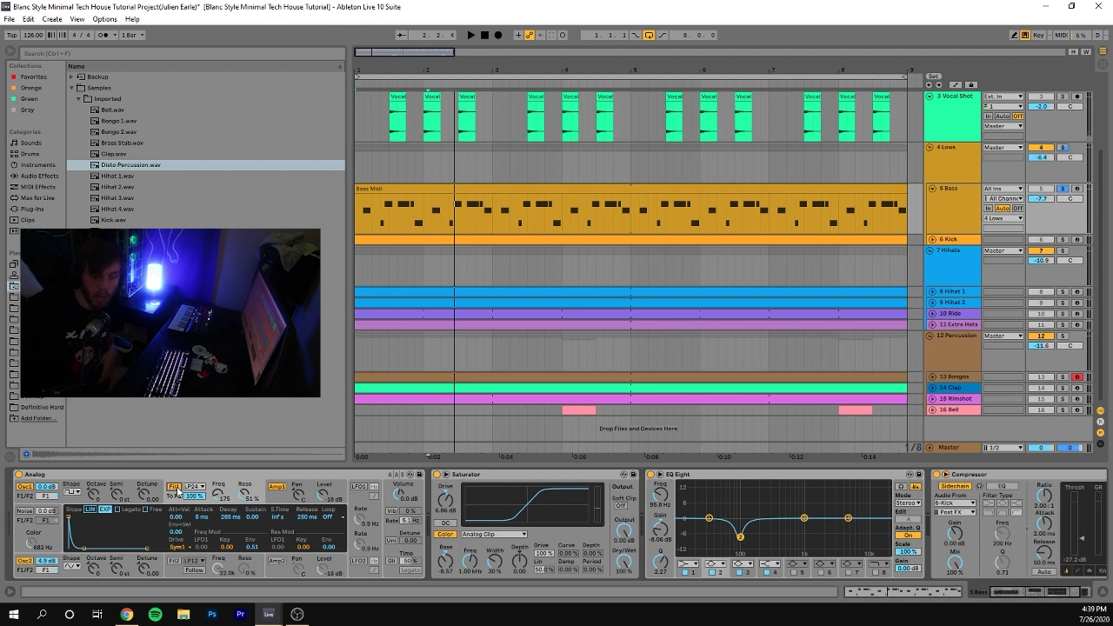
# Play the bass in full-screen view and display the Amp1 envelope settings of the Analog synth.
pyautogui.press('space')
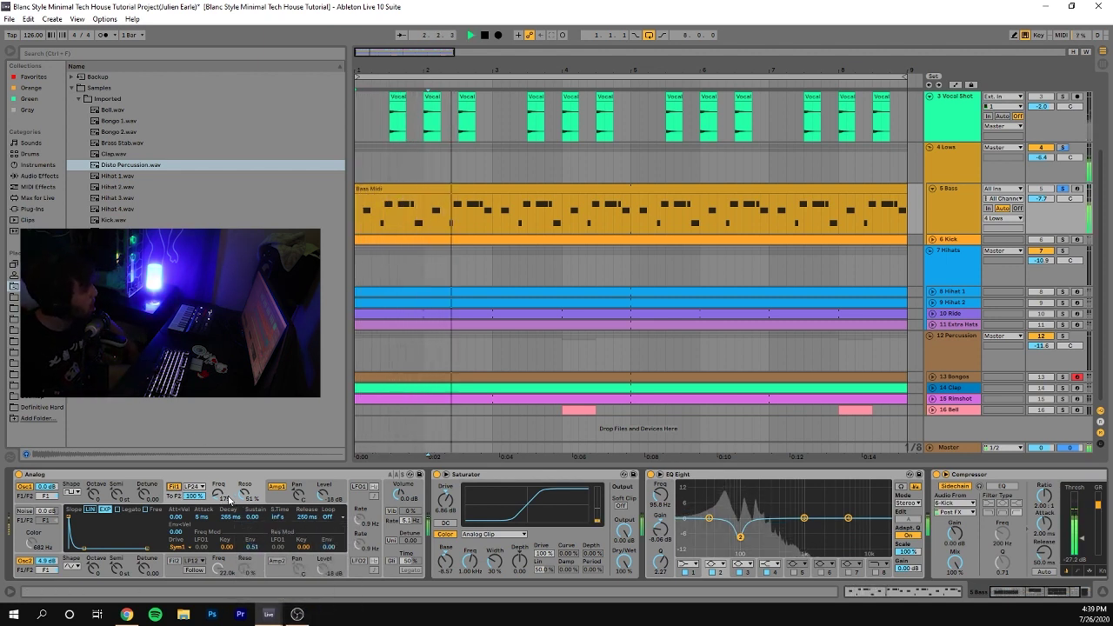
pyautogui.click(349, 476)
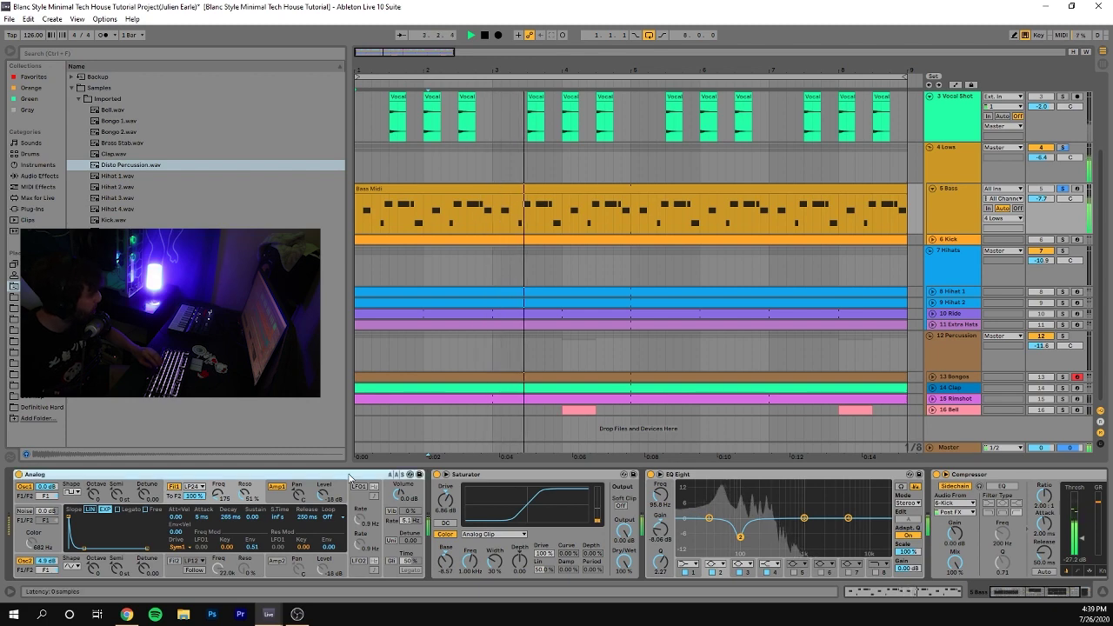
pyautogui.press('F11')
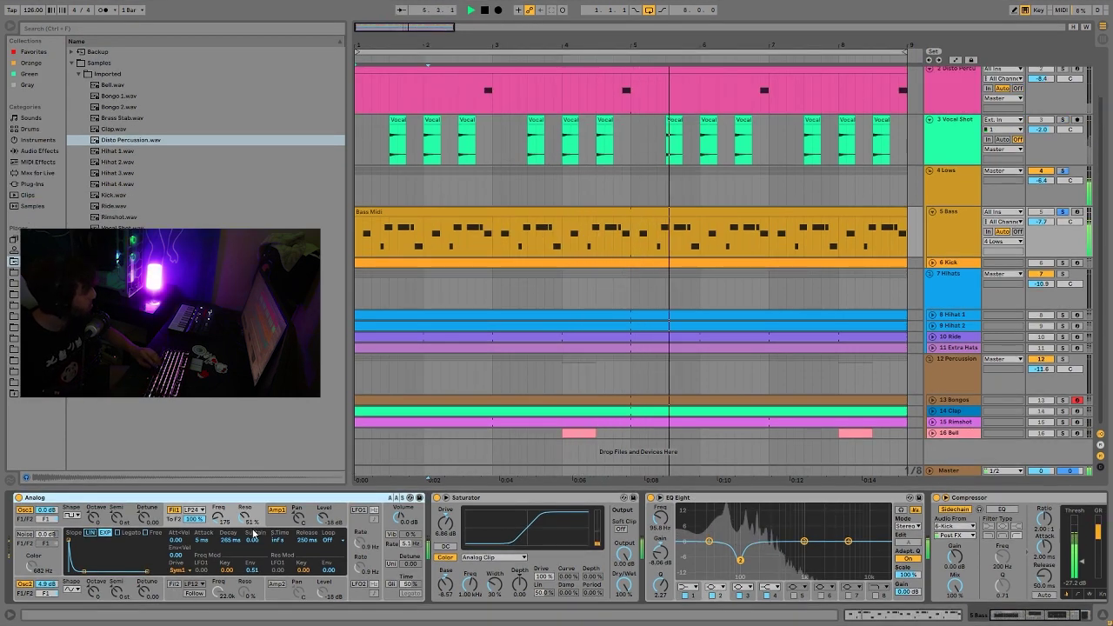
pyautogui.press('space')
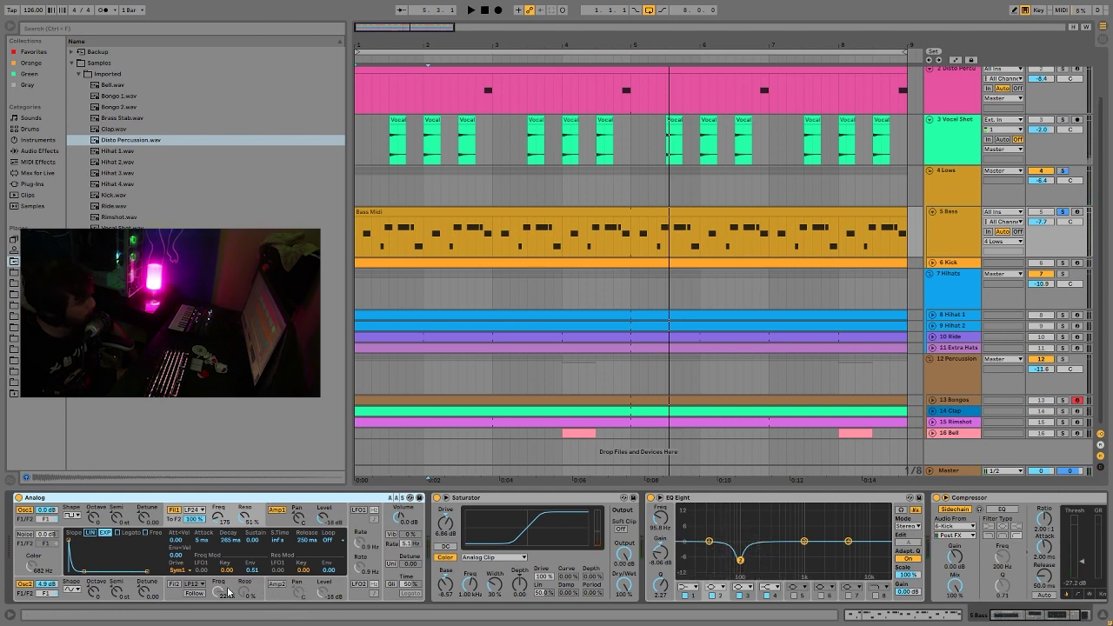
pyautogui.click(281, 523)
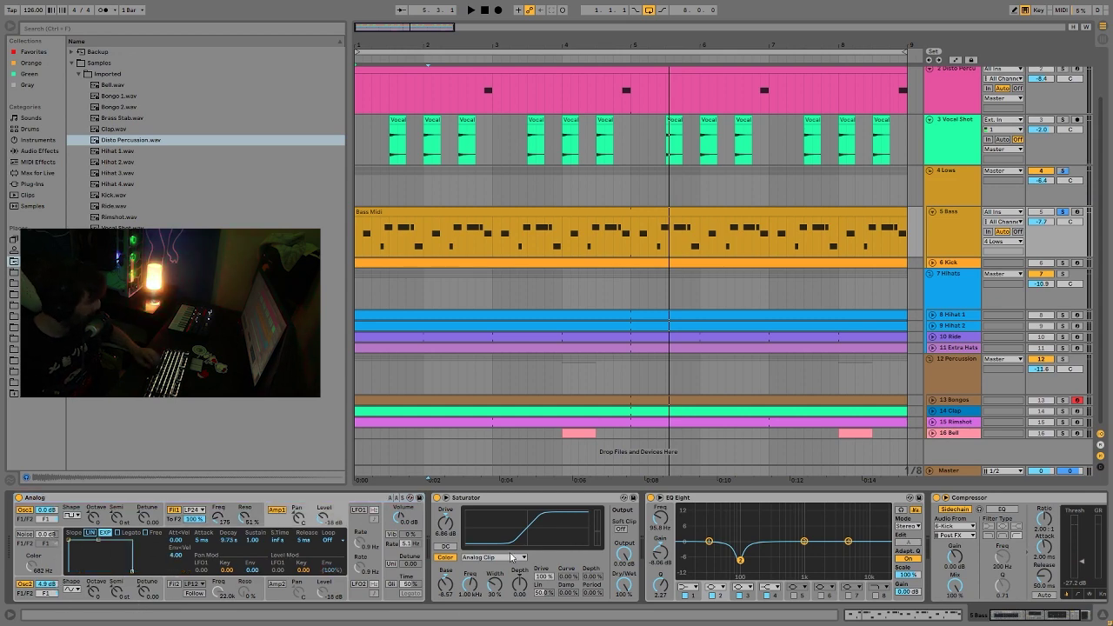
# Examine the settings of the Bass track's Saturator, EQ Eight and sidechained Compressor.
pyautogui.hscroll(3, 525, 561)
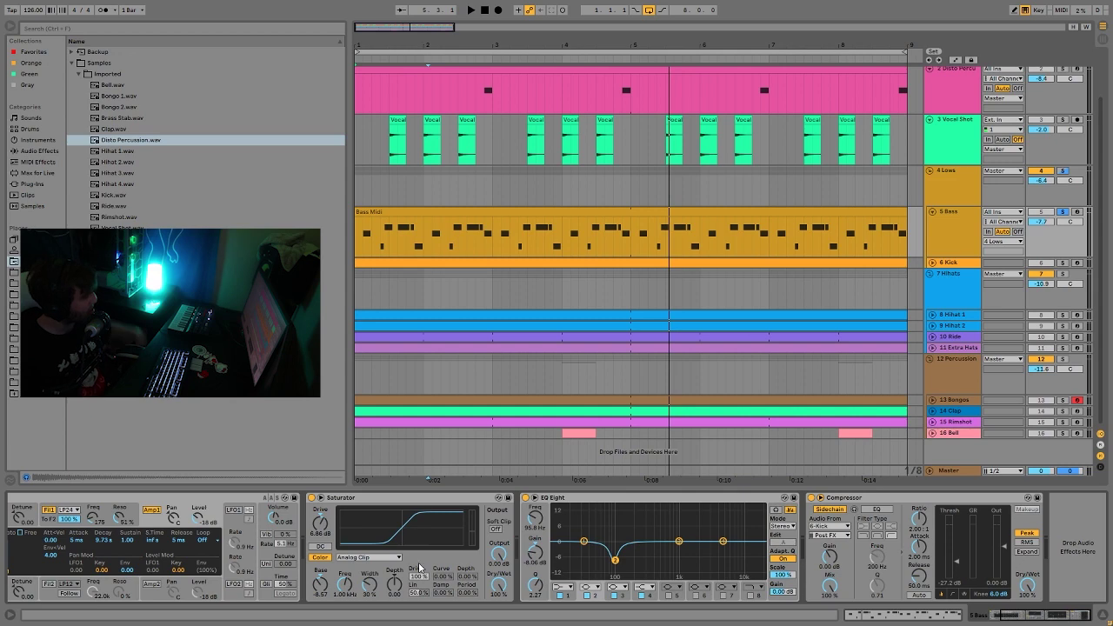
pyautogui.hscroll(-2, 407, 558)
pyautogui.hscroll(2, 393, 551)
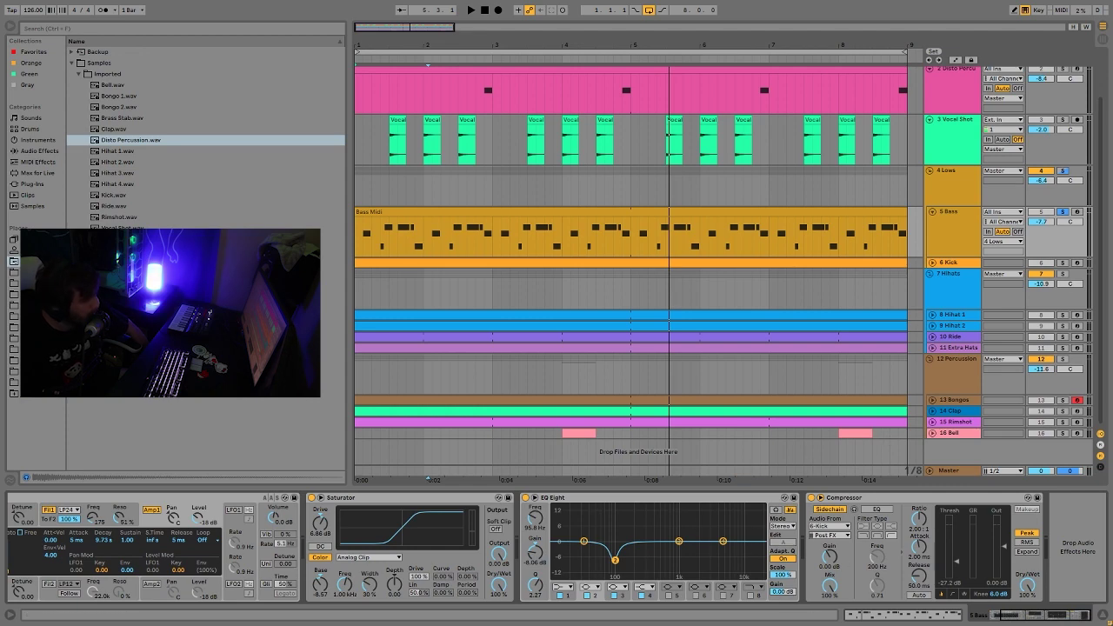
# Solo the Kick track, show its devices and audition the kick.
pyautogui.click(1062, 262)
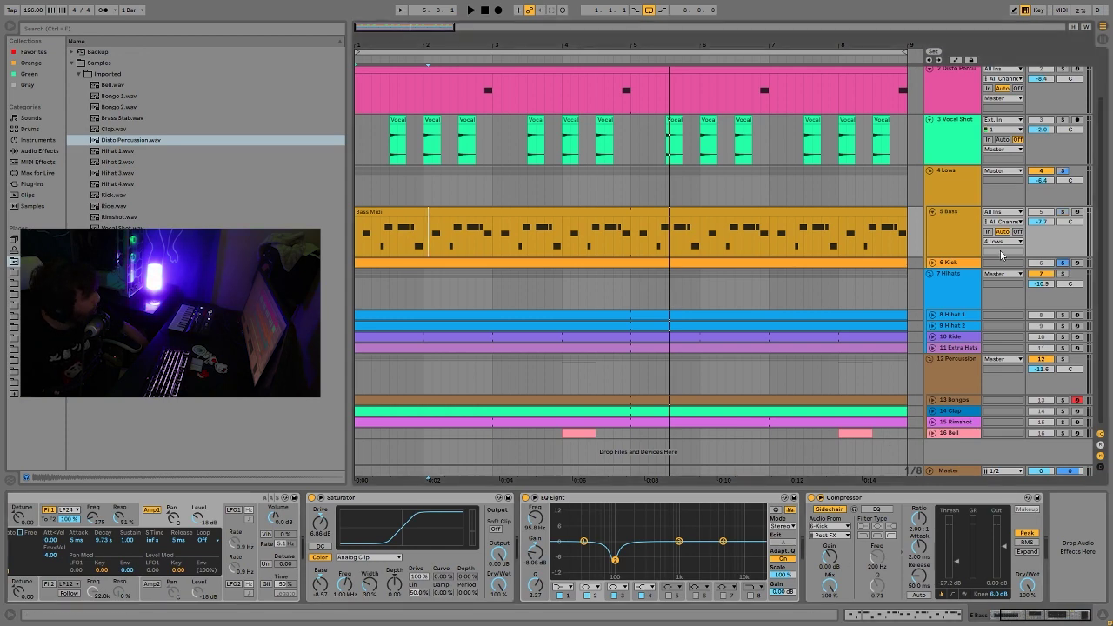
pyautogui.click(943, 264)
pyautogui.press('space')
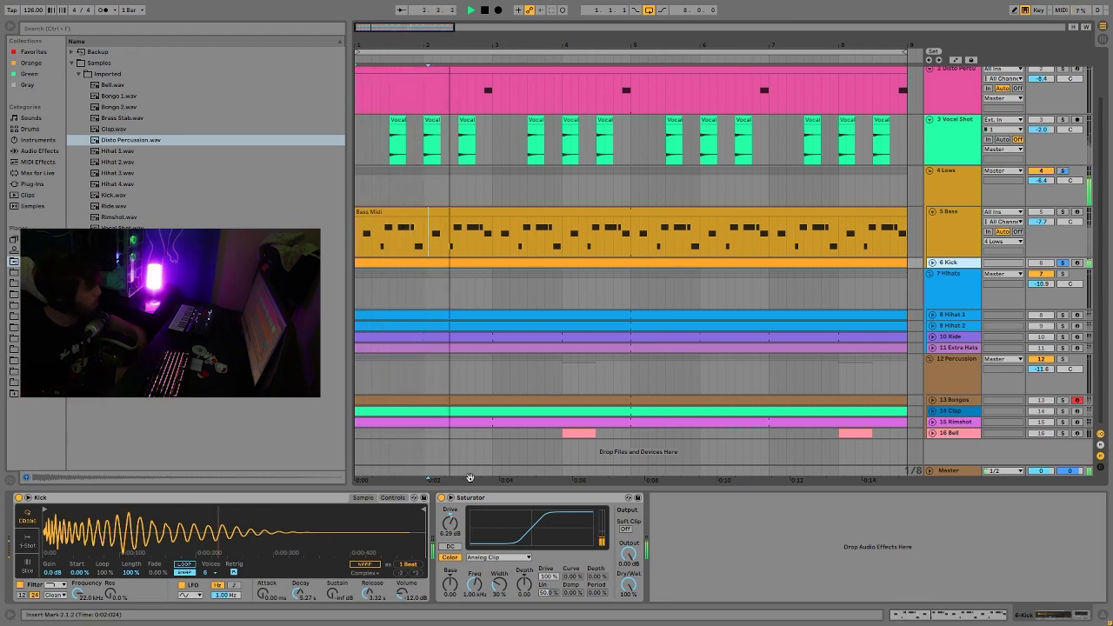
pyautogui.press('space')
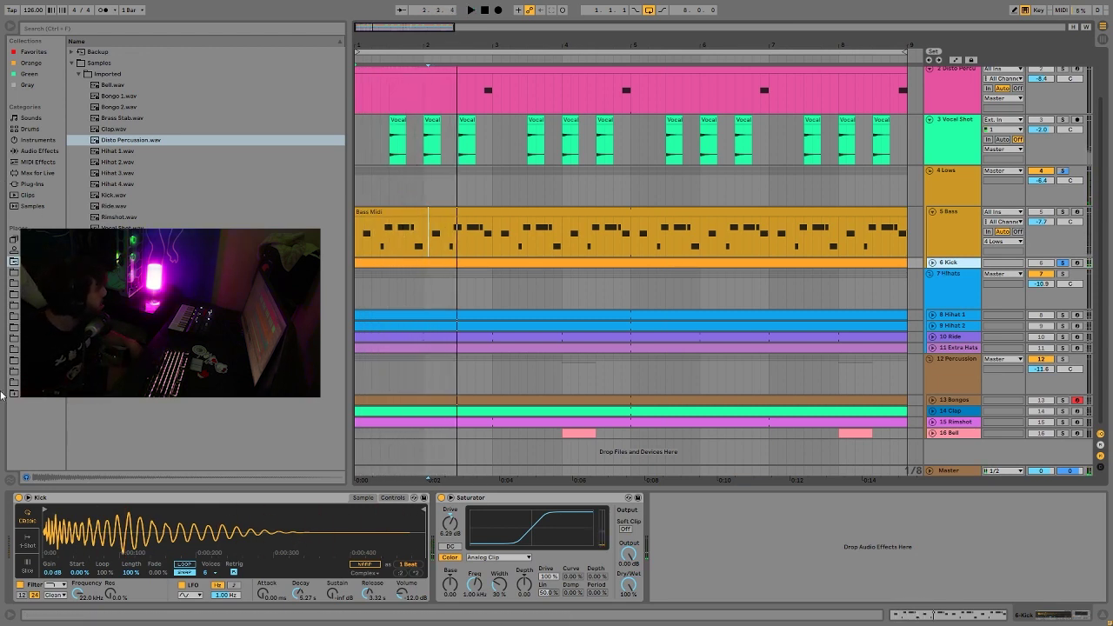
# Display the Kick sampler's controls with the amplitude envelope and play the kick several times.
pyautogui.click(394, 497)
pyautogui.press('space')
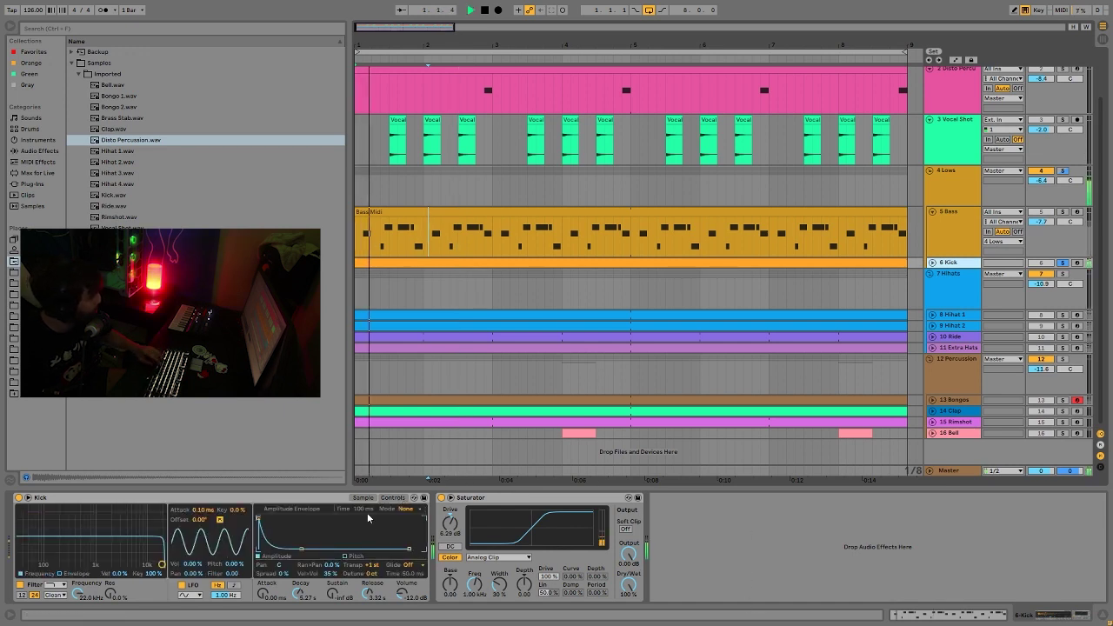
pyautogui.press('space')
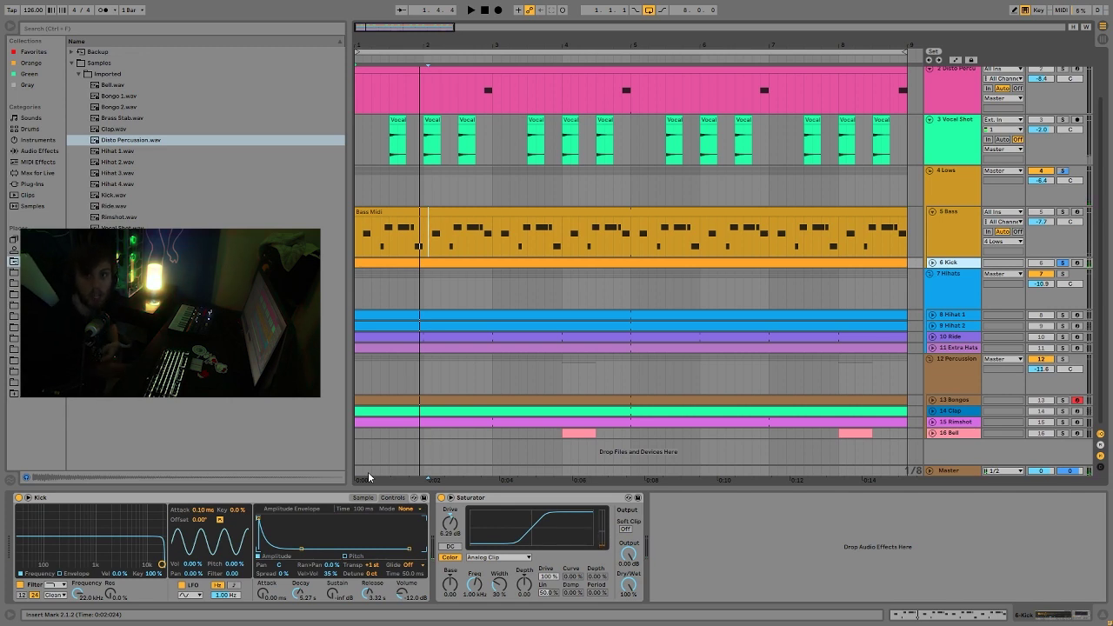
pyautogui.press('space')
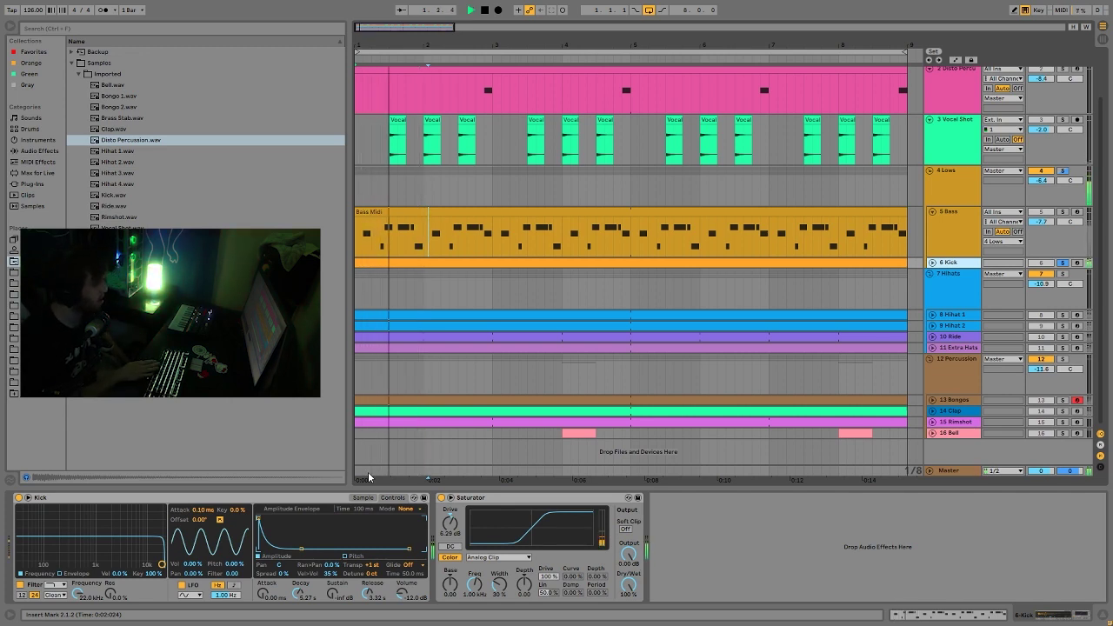
pyautogui.press('space')
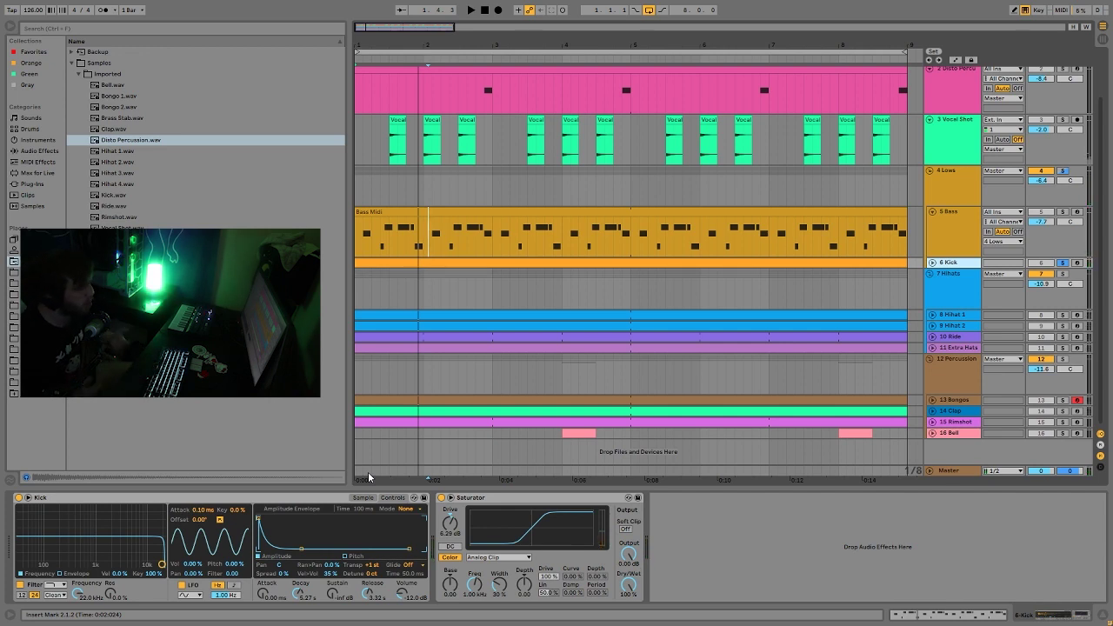
pyautogui.press('space')
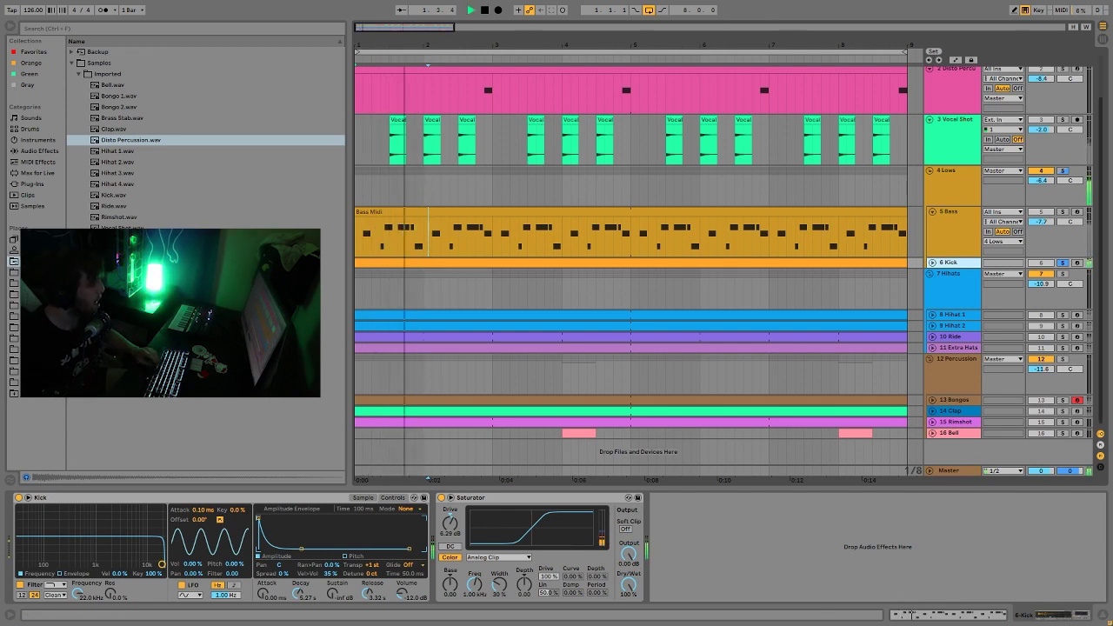
# Unfold the Kick track, select its whole clip from 1.1.1 to 9.1.1 and play the pattern.
pyautogui.click(932, 262)
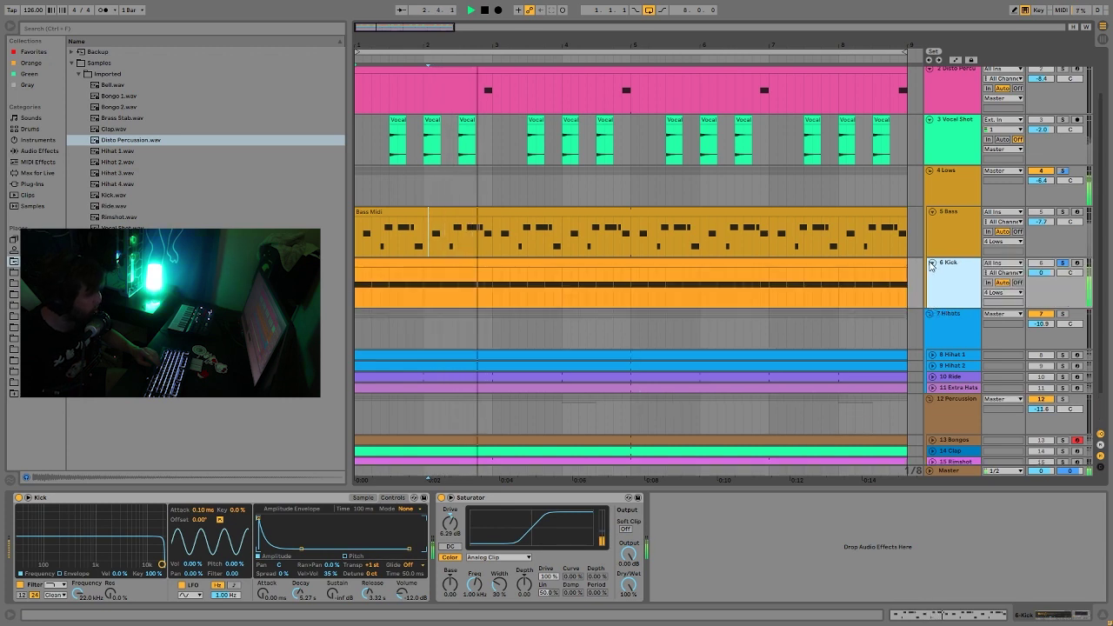
pyautogui.press('space')
pyautogui.click(412, 259)
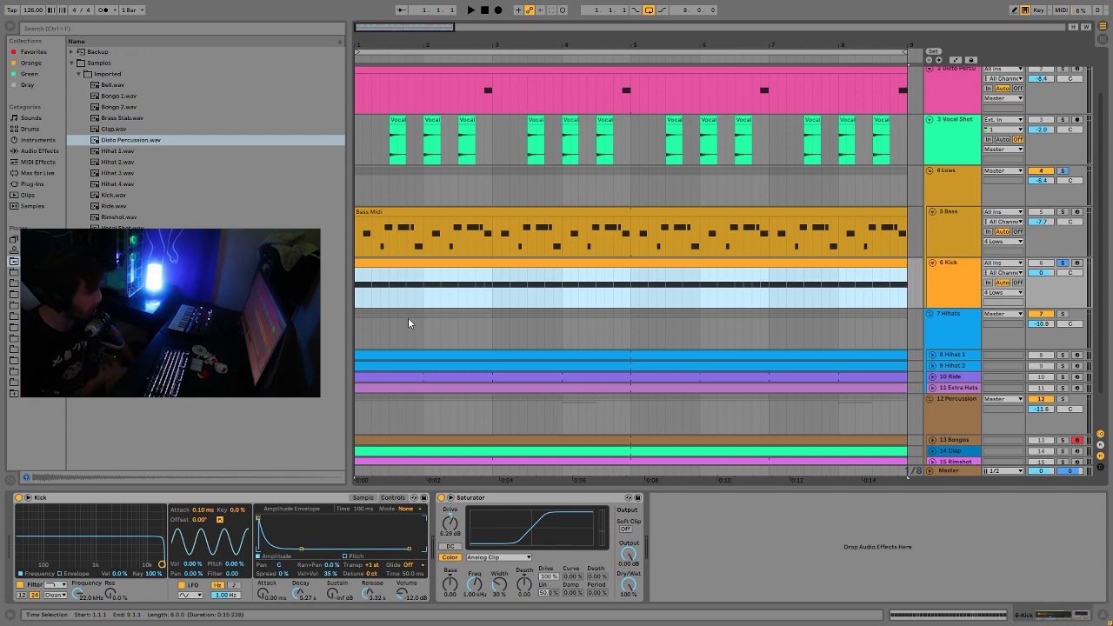
pyautogui.press('space')
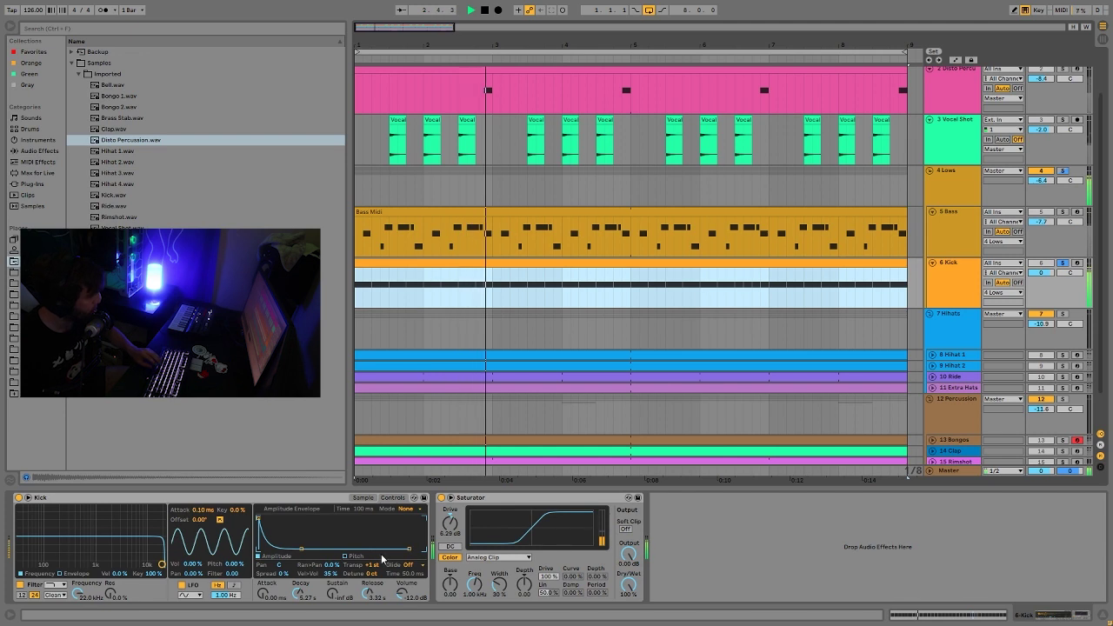
pyautogui.press('space')
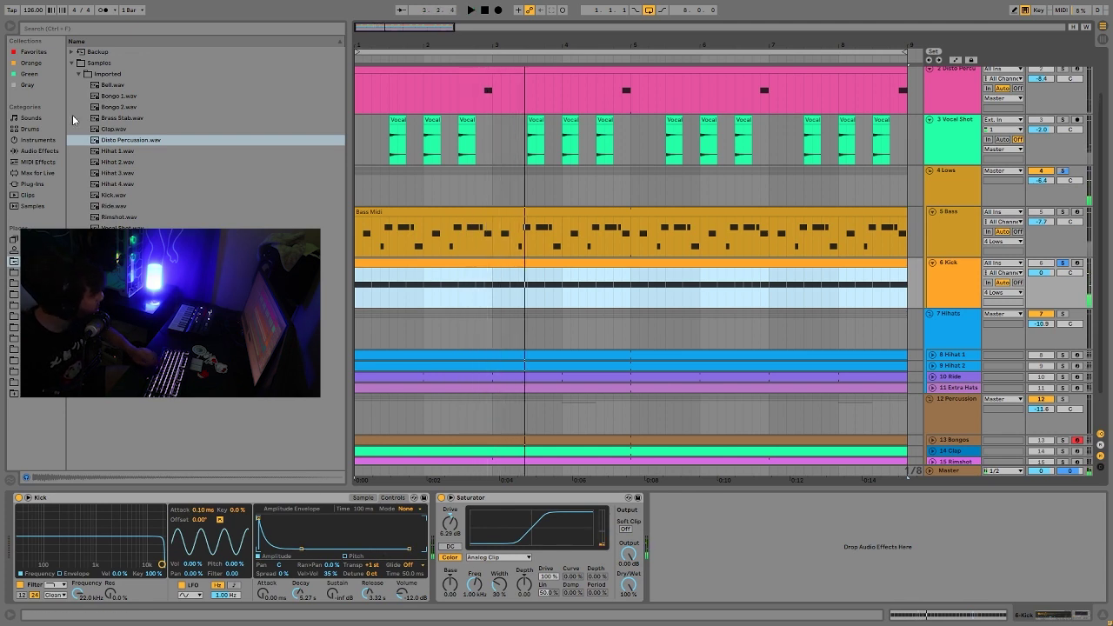
# Find Kick.wav among the imported samples, play the kick and show the sampler's waveform view.
pyautogui.click(102, 197)
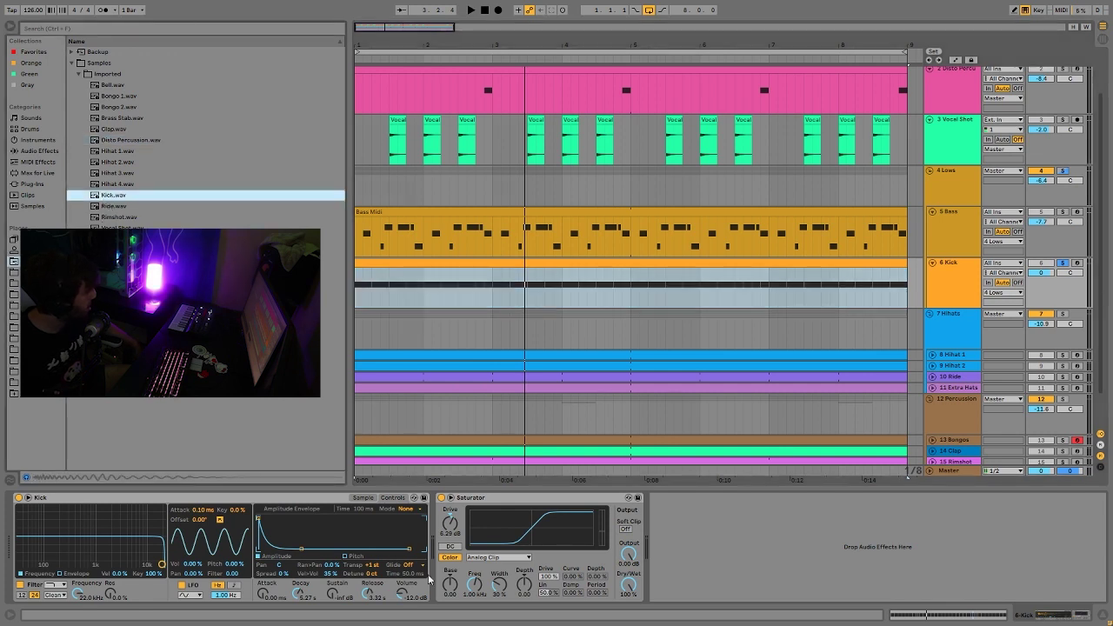
pyautogui.press('space')
pyautogui.click(363, 497)
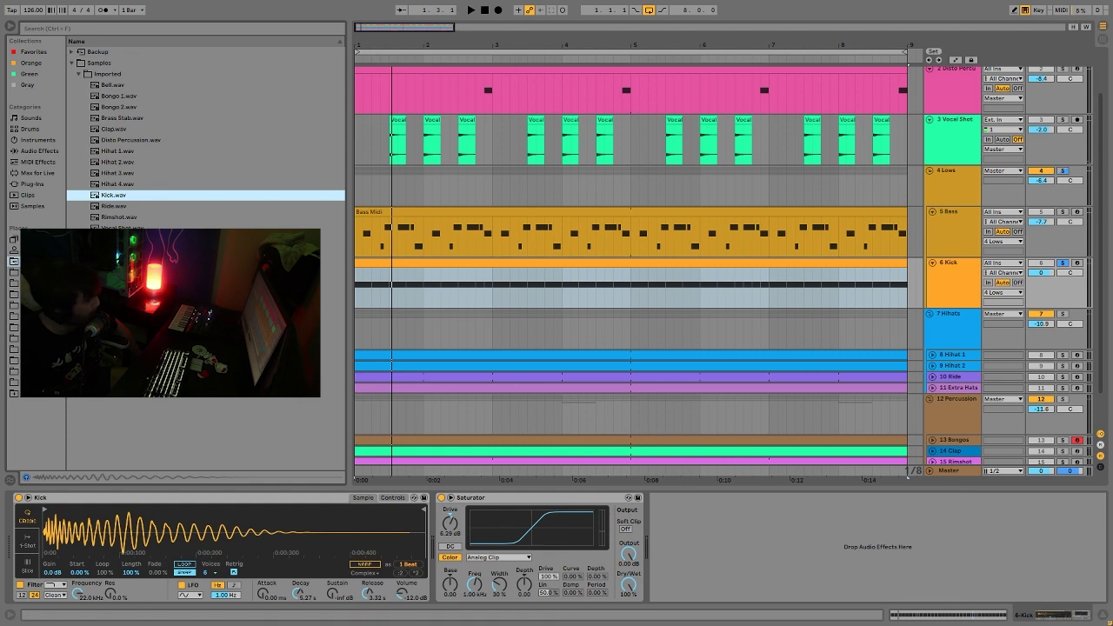
# Show the Lows group's Saturator and solo the whole group so that kick and bass sound together.
pyautogui.click(1062, 262)
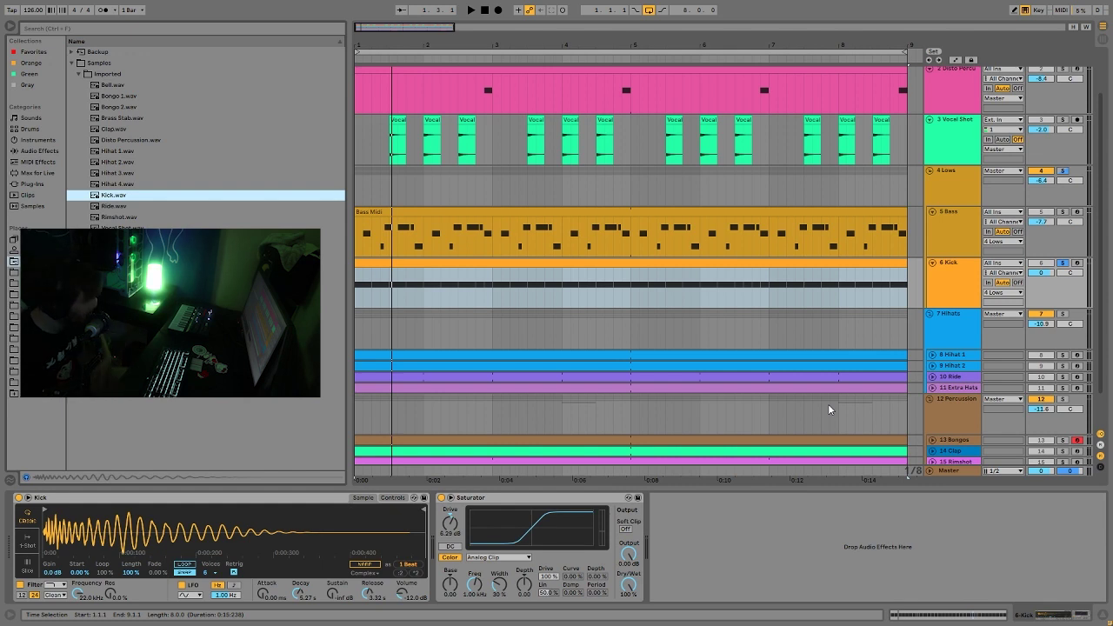
pyautogui.click(954, 188)
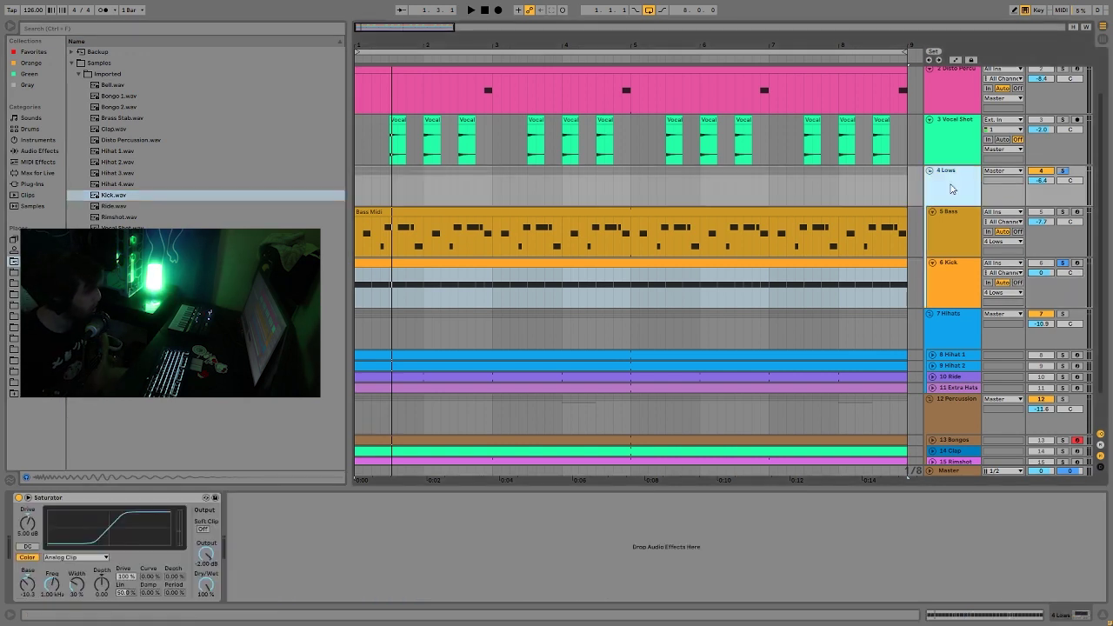
pyautogui.click(1064, 170)
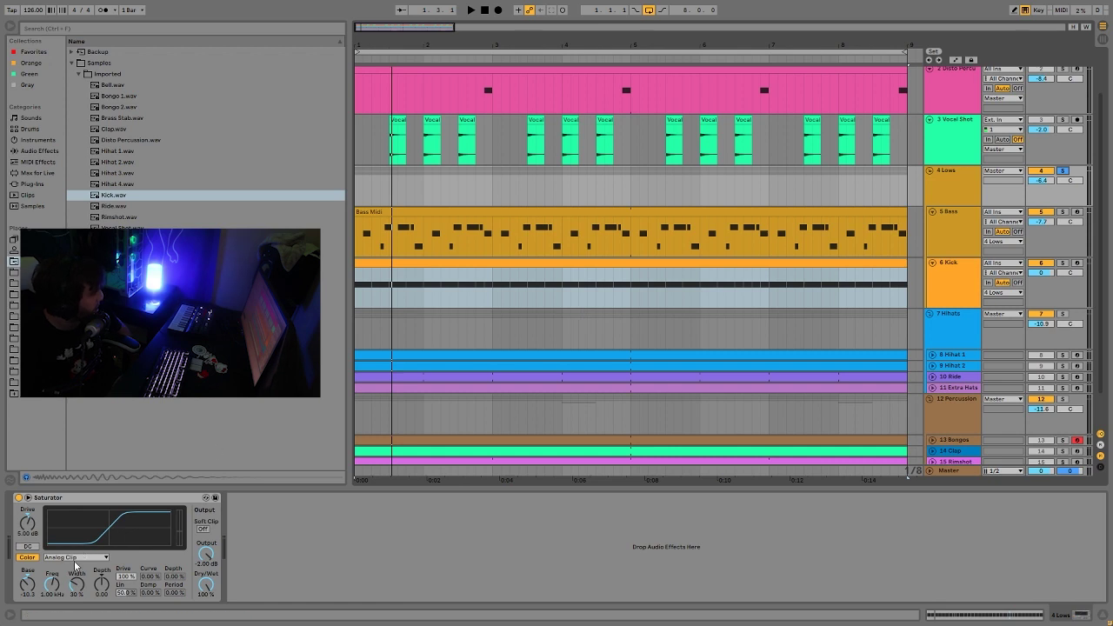
# Play the Lows group with its Saturator switched off and back on to compare the sound.
pyautogui.click(17, 497)
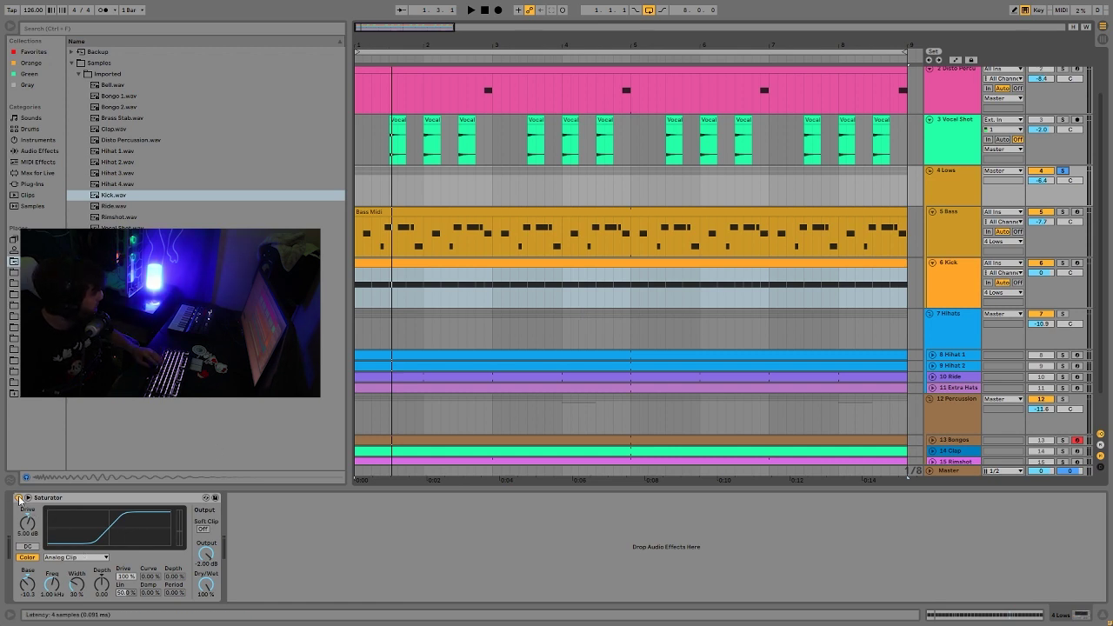
pyautogui.press('space')
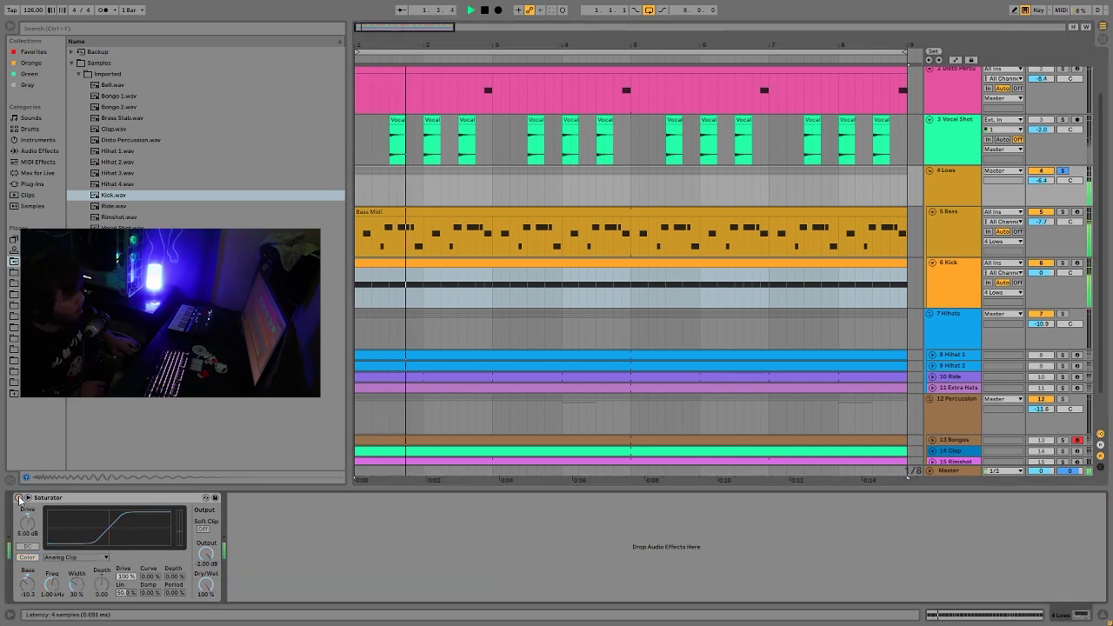
pyautogui.click(18, 498)
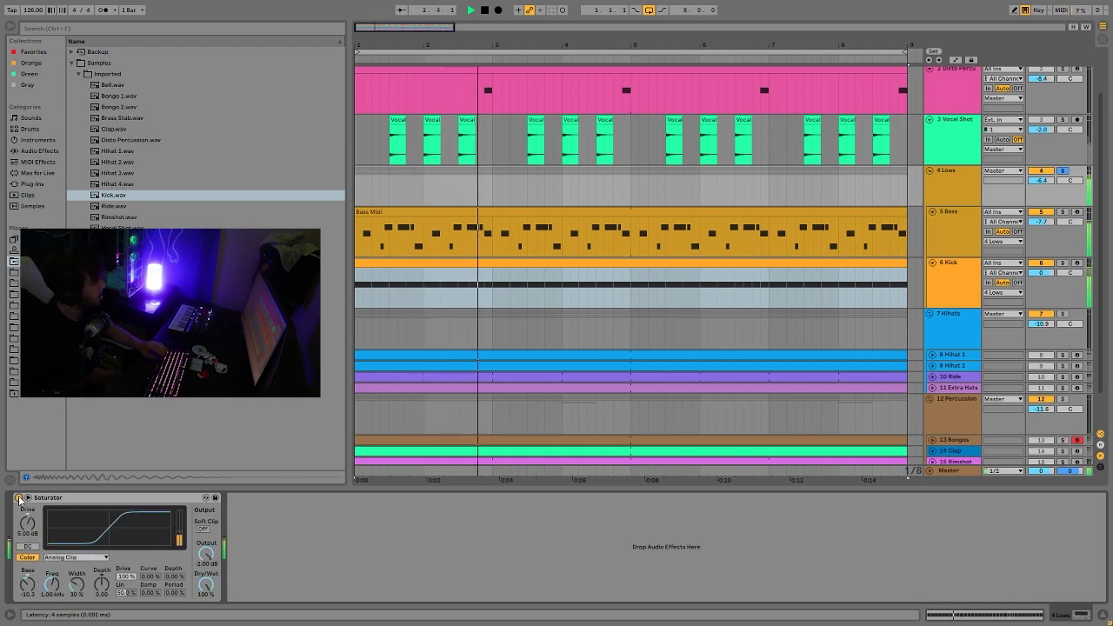
pyautogui.press('space')
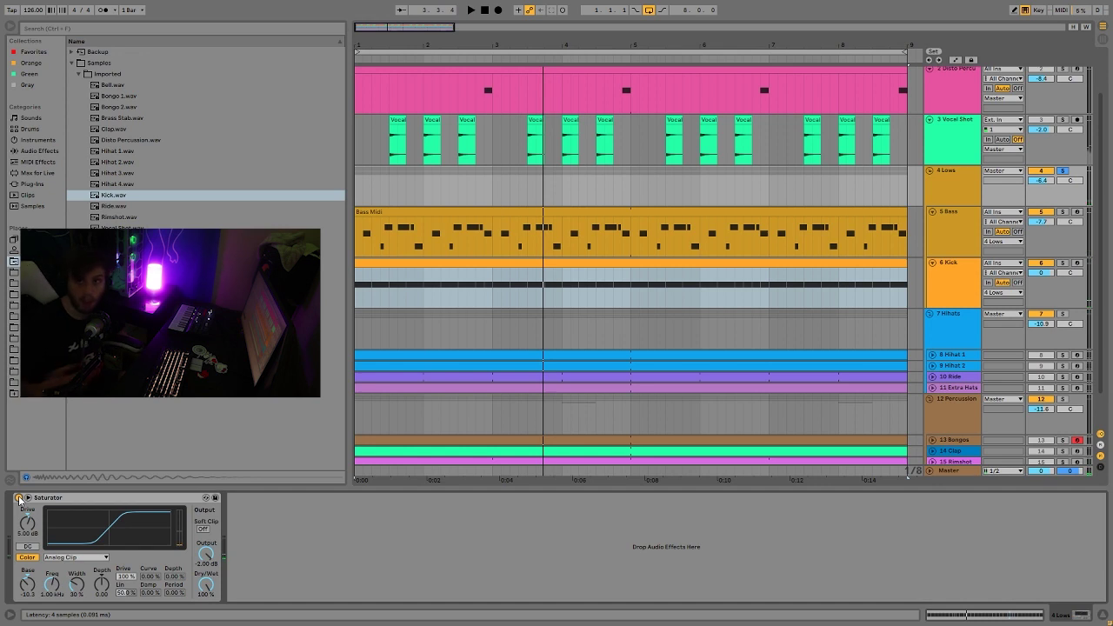
pyautogui.press('space')
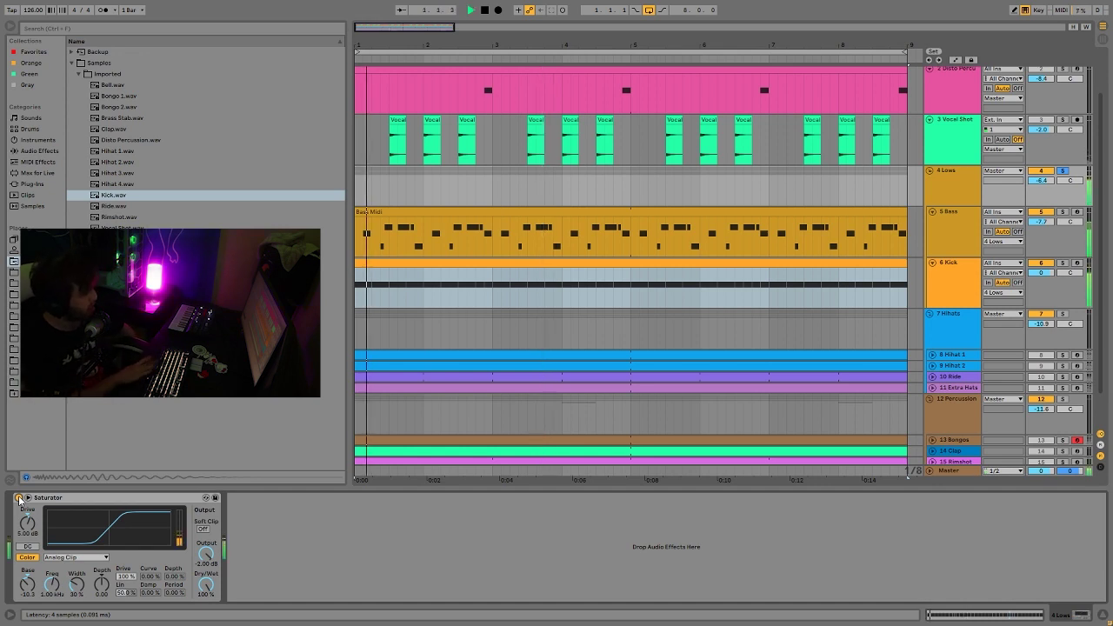
pyautogui.press('space')
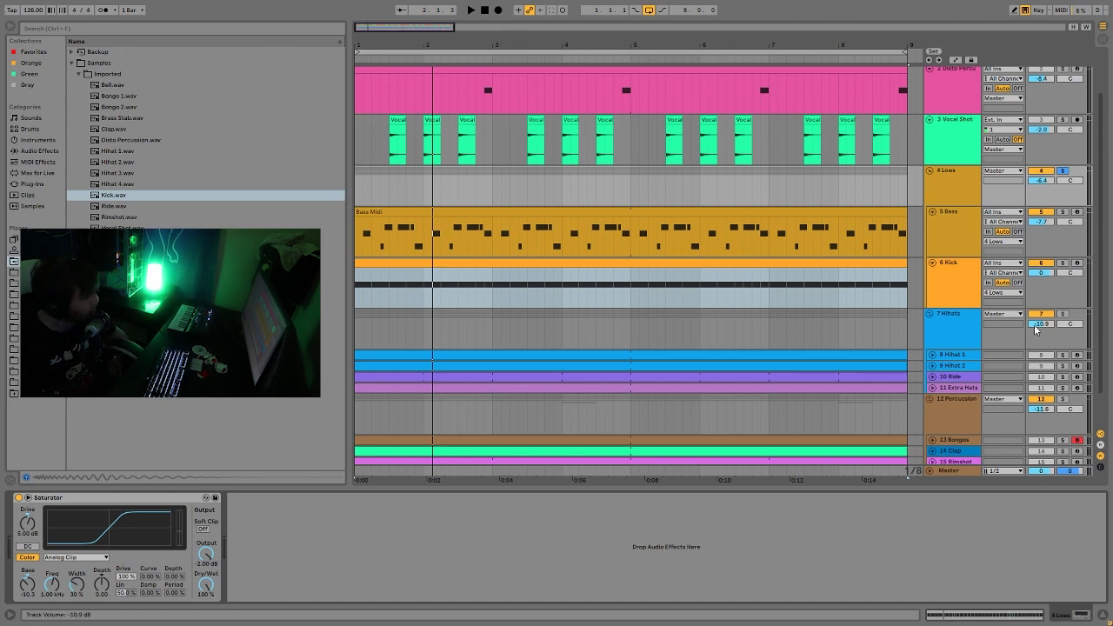
# Solo and play the Hihats group, and unfold the Hihat 1 and Hihat 2 tracks to show their patterns.
pyautogui.press('space')
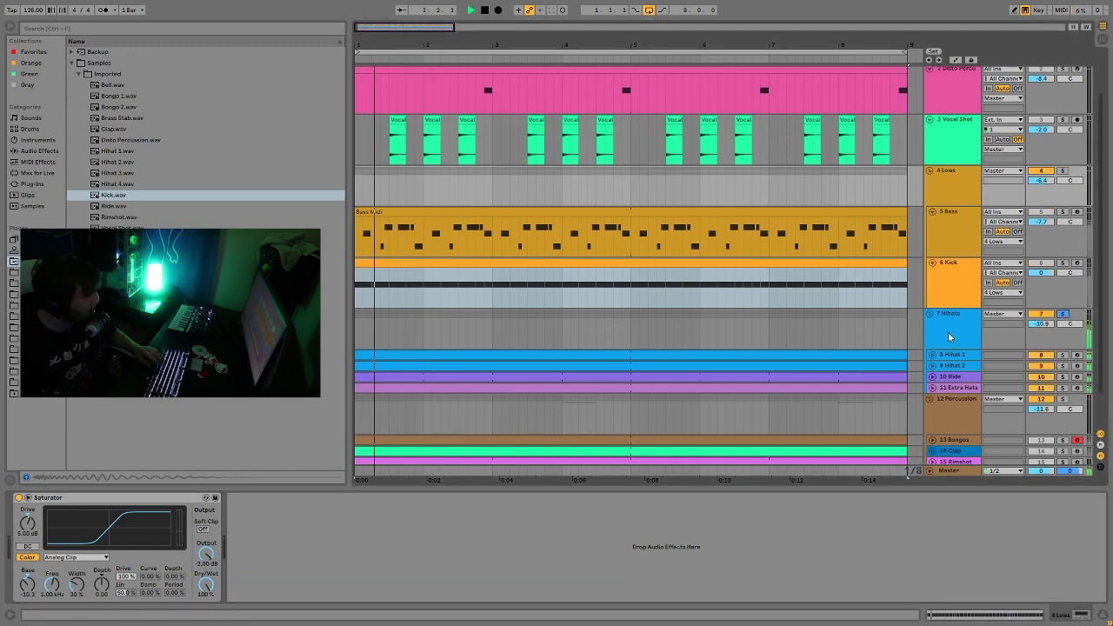
pyautogui.click(946, 356)
pyautogui.click(933, 355)
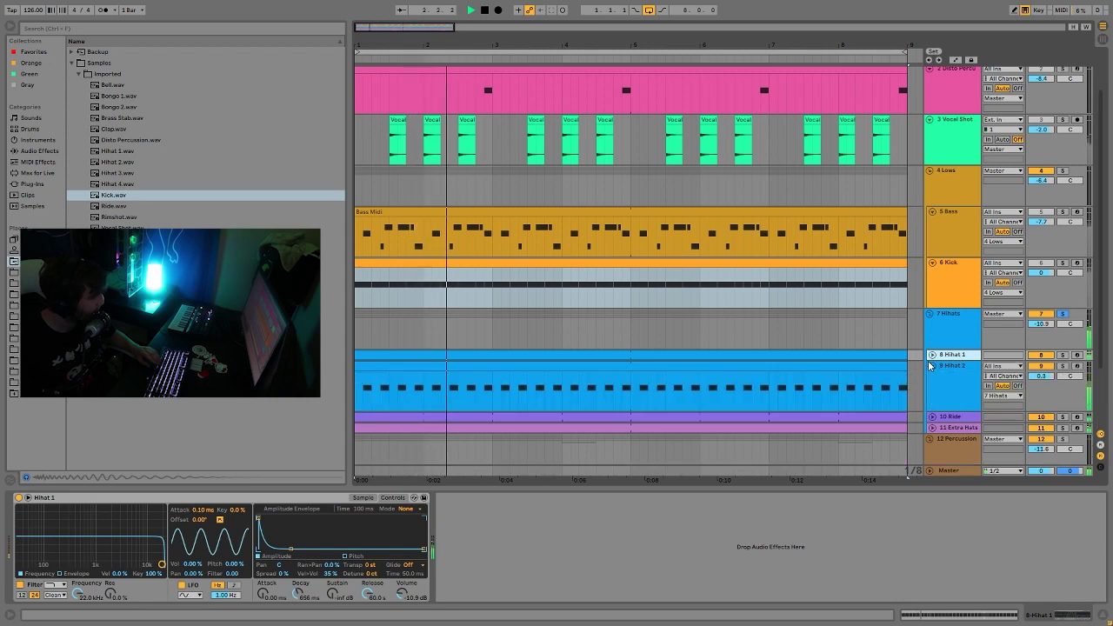
pyautogui.click(933, 405)
pyautogui.scroll(-2, 1030, 336)
# Solo Hihat 1 and Hihat 2 together, play them and show the Hihat 2 sampler.
pyautogui.click(1061, 274)
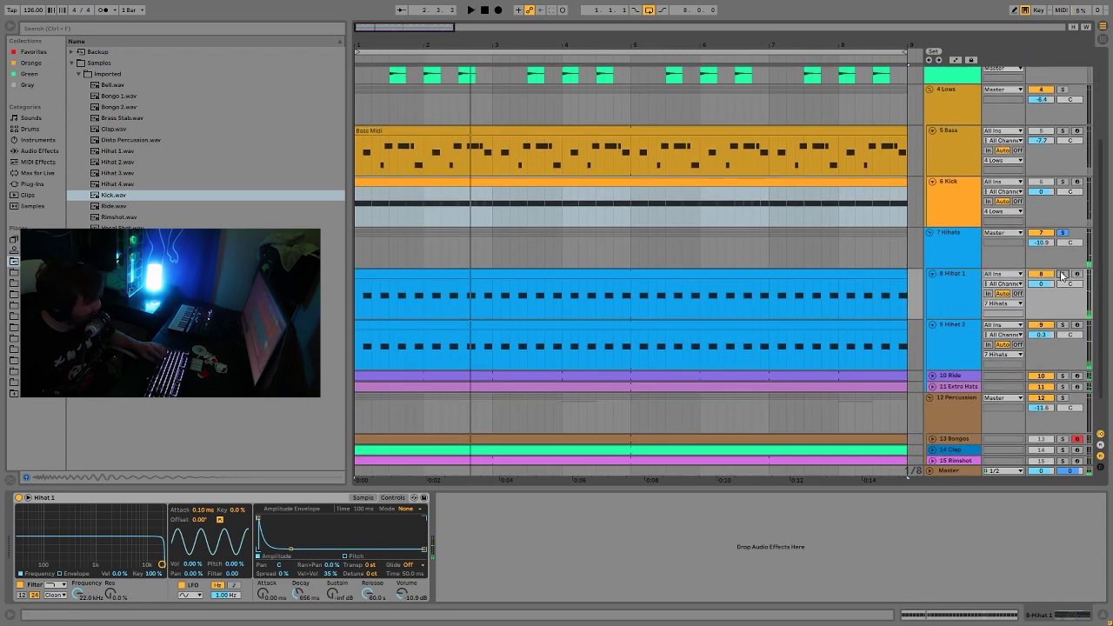
pyautogui.keyDown('ctrl'); pyautogui.click(1063, 325); pyautogui.keyUp('ctrl')
pyautogui.press('space')
pyautogui.click(969, 336)
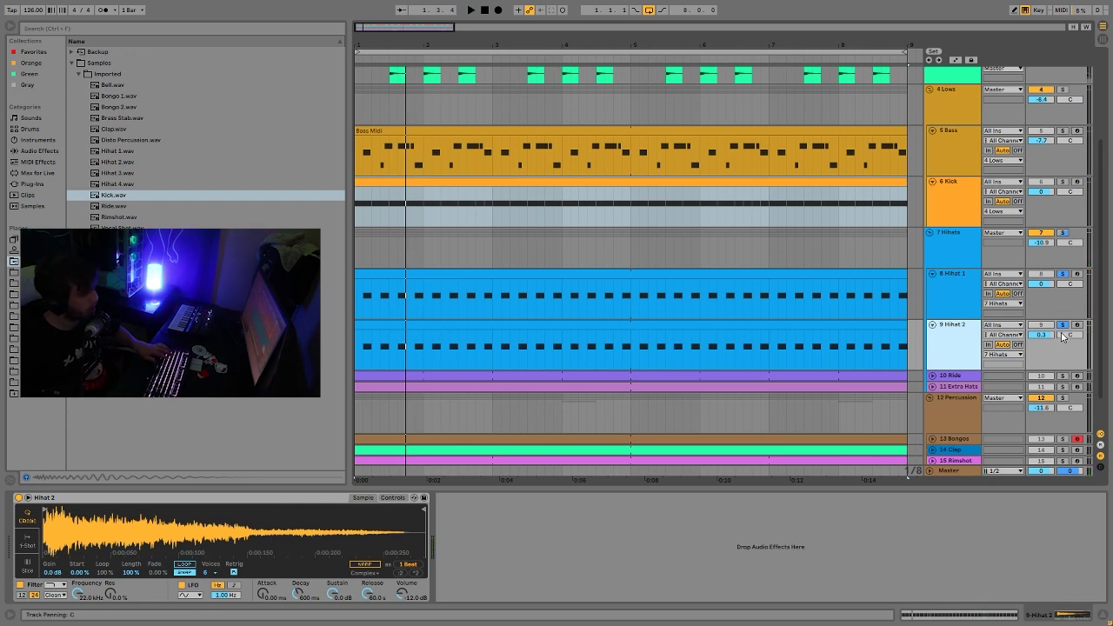
# Audition Hihat 1 alone and Hihat 2 alone, showing each track's sampler.
pyautogui.click(962, 299)
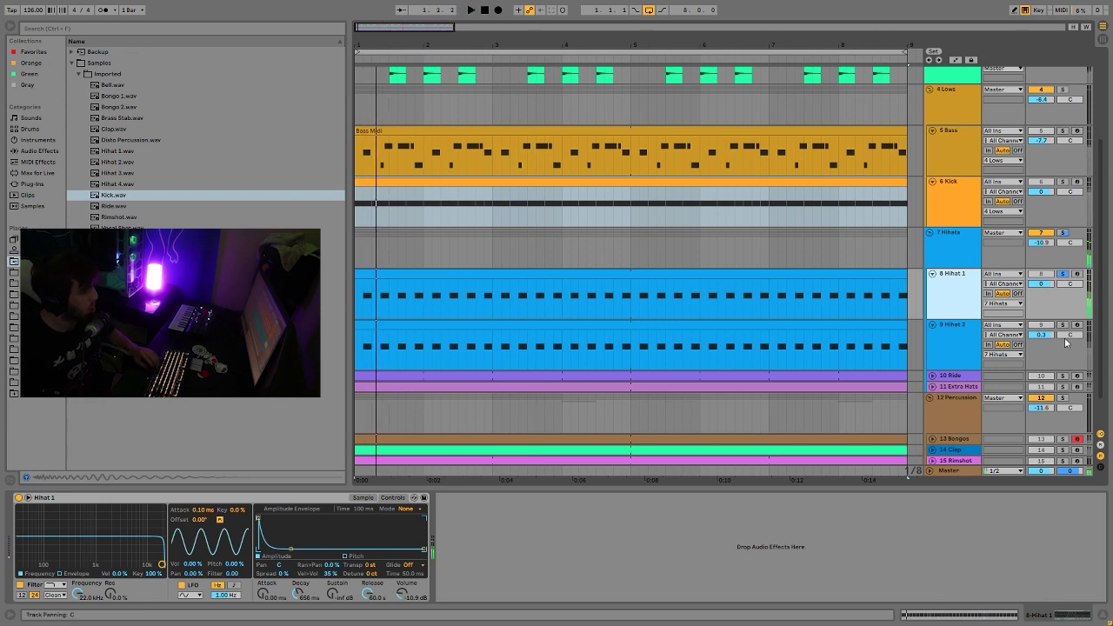
pyautogui.click(931, 351)
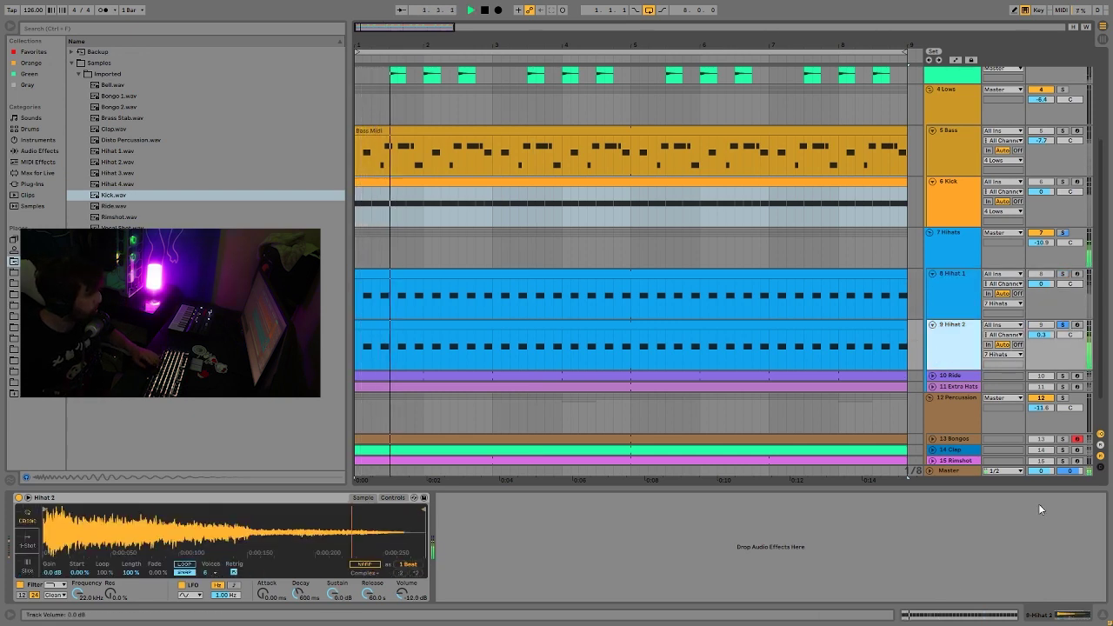
pyautogui.press('space')
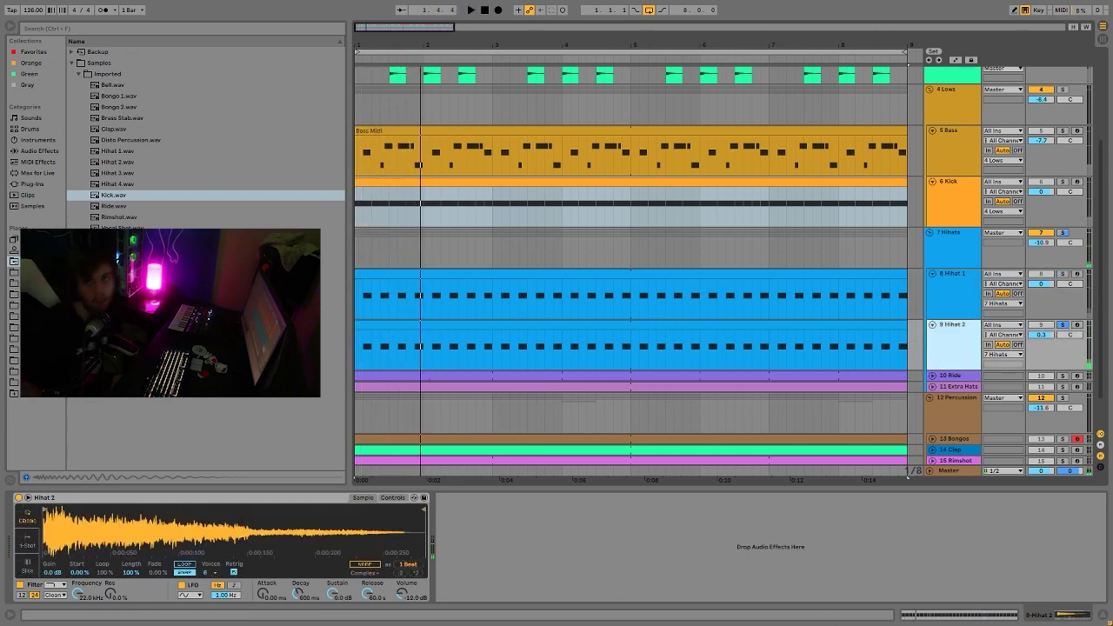
# Replay Hihat 2 on its own and switch the solo to Hihat 1 to compare the layers.
pyautogui.press('space')
pyautogui.press('space')
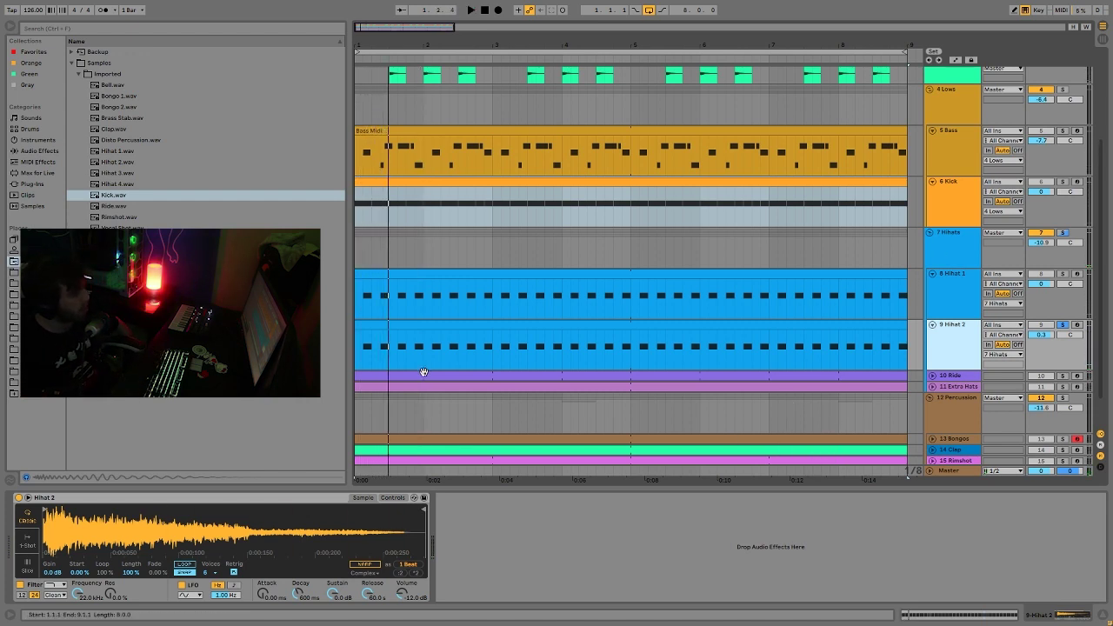
pyautogui.press('space')
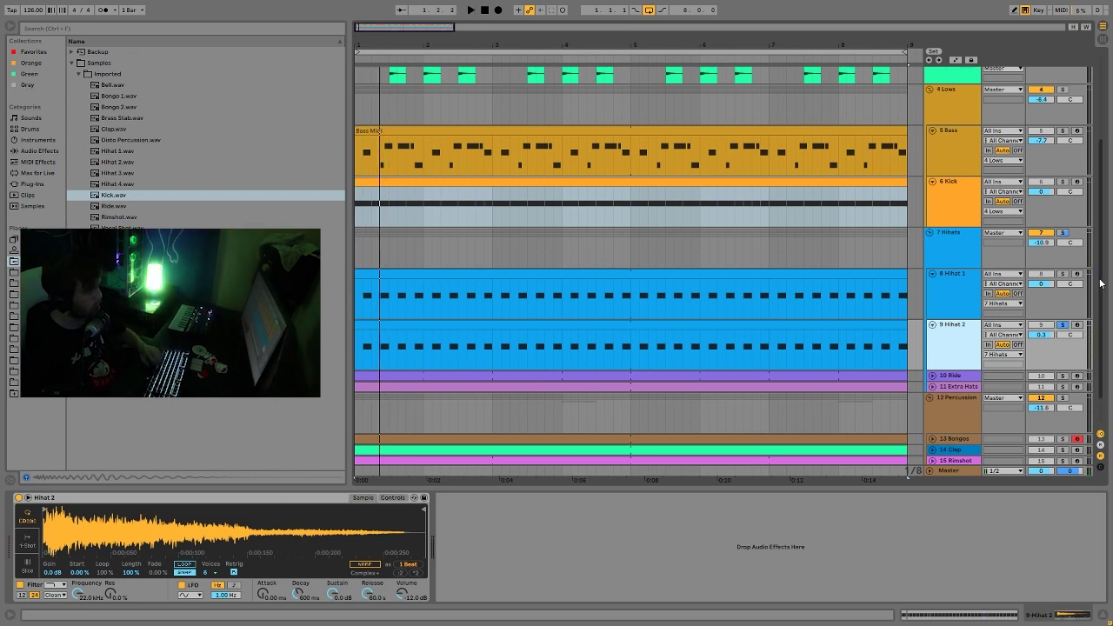
pyautogui.click(1062, 275)
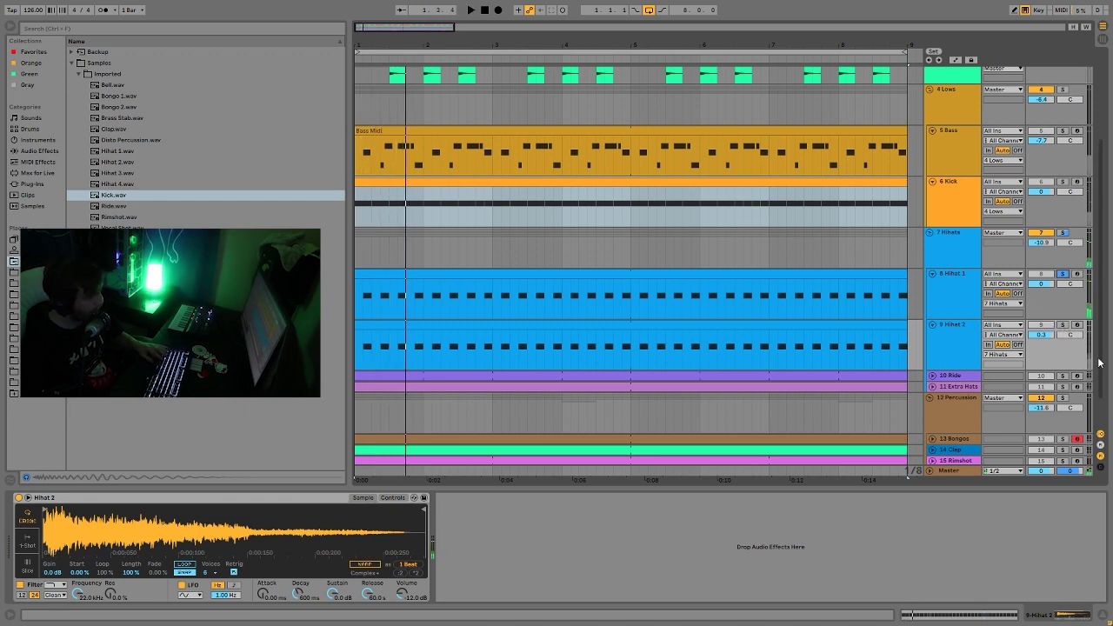
# Play the soloed Hihat 2 and add Hihat 1 to the solo to hear both layers together.
pyautogui.press('space')
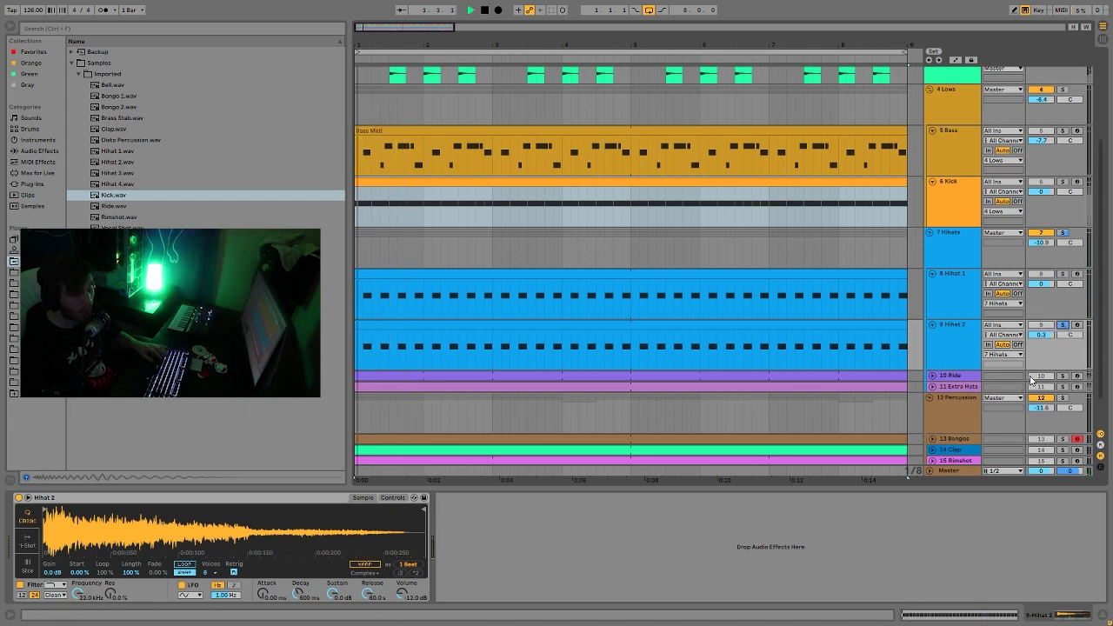
pyautogui.keyDown('ctrl'); pyautogui.click(1064, 274); pyautogui.keyUp('ctrl')
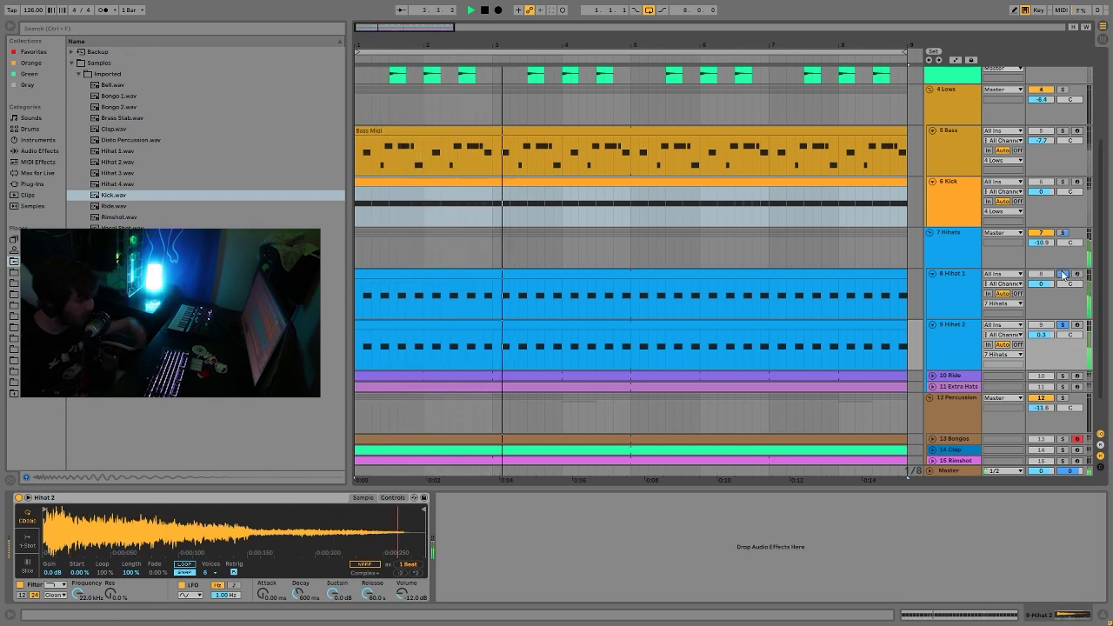
pyautogui.press('space')
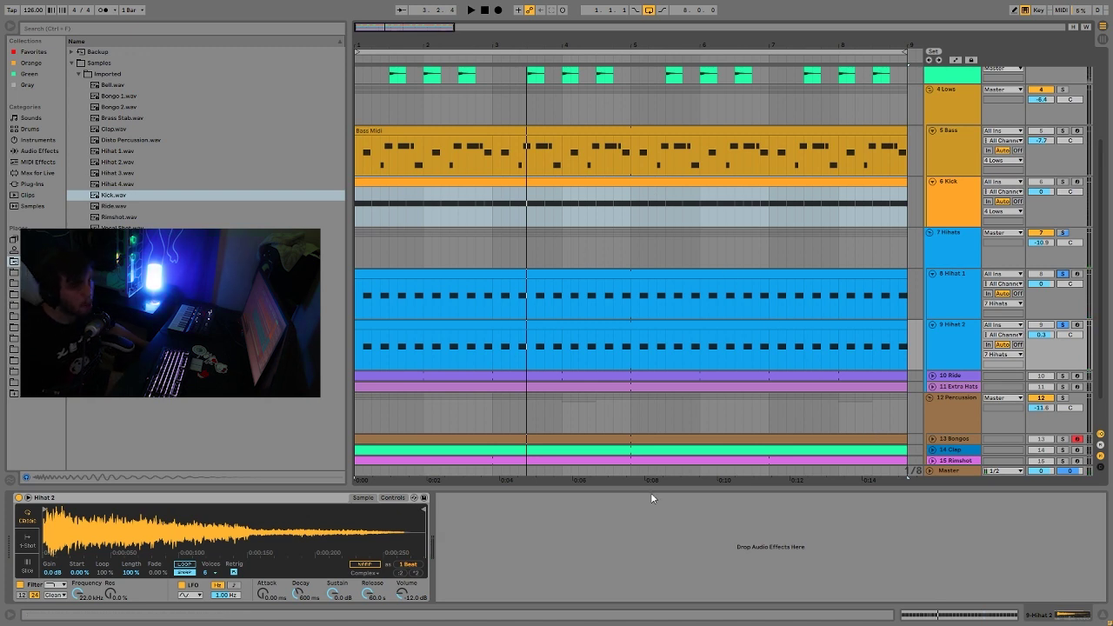
# Clear the hihat solos and play the layers within the full mix.
pyautogui.click(1062, 326)
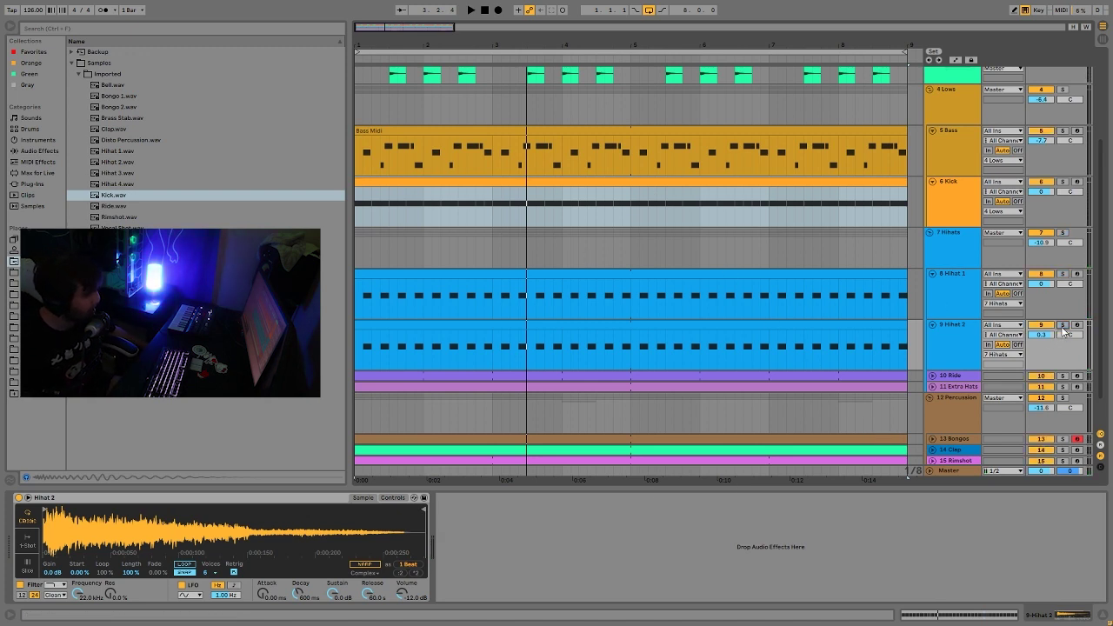
pyautogui.press('space')
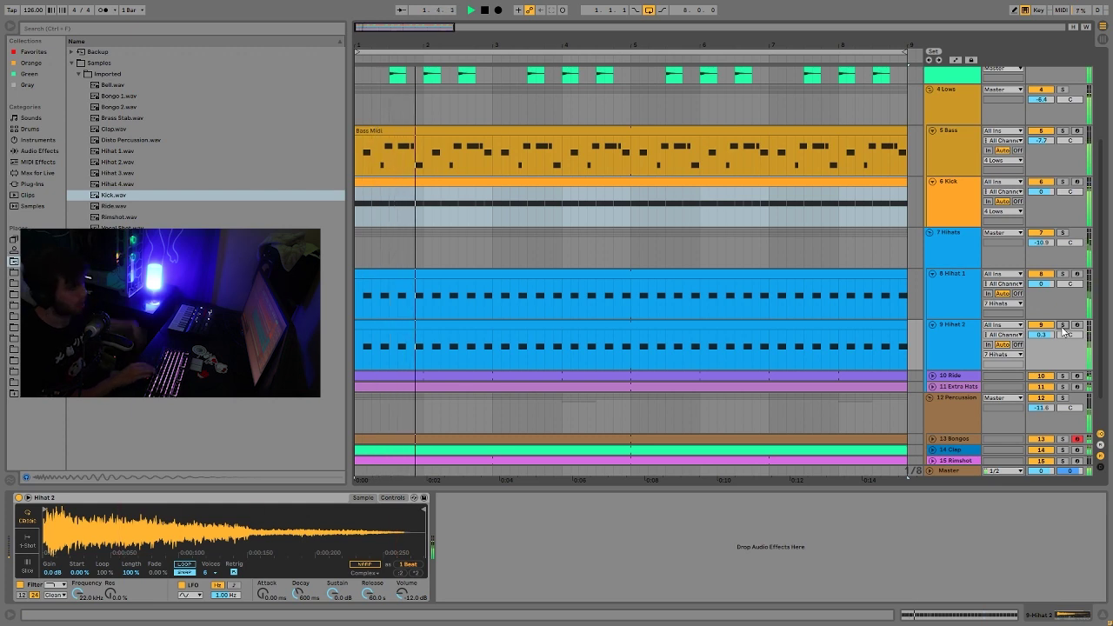
pyautogui.press('space')
# Show the Ride track's devices, unfold its pattern, and play the Ride soloed.
pyautogui.click(951, 375)
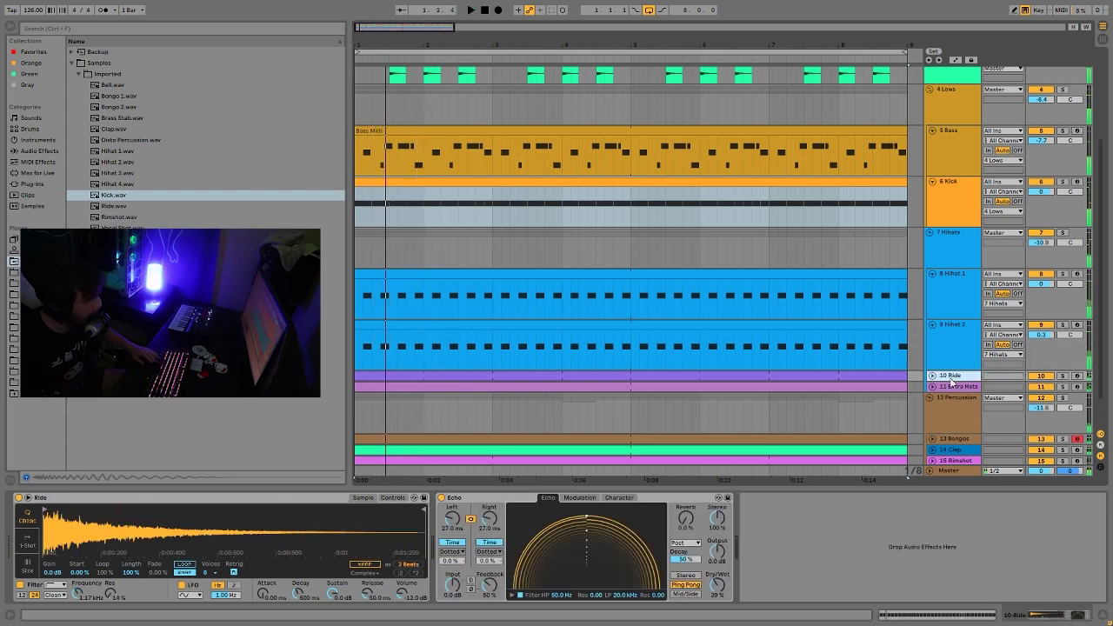
pyautogui.click(932, 375)
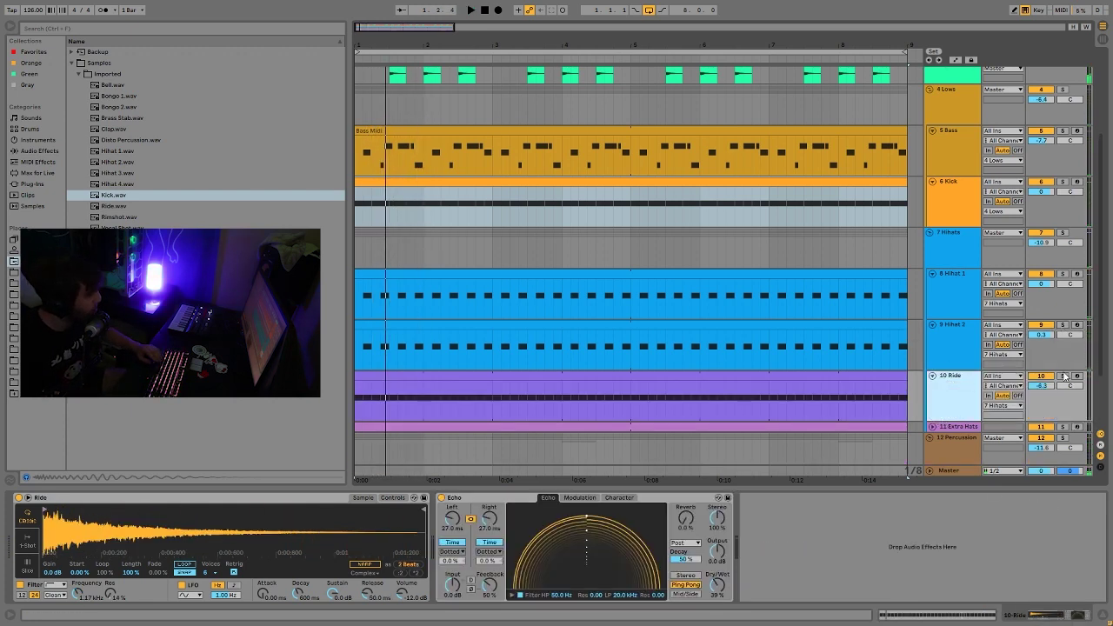
pyautogui.click(1062, 375)
pyautogui.press('space')
pyautogui.click(981, 389)
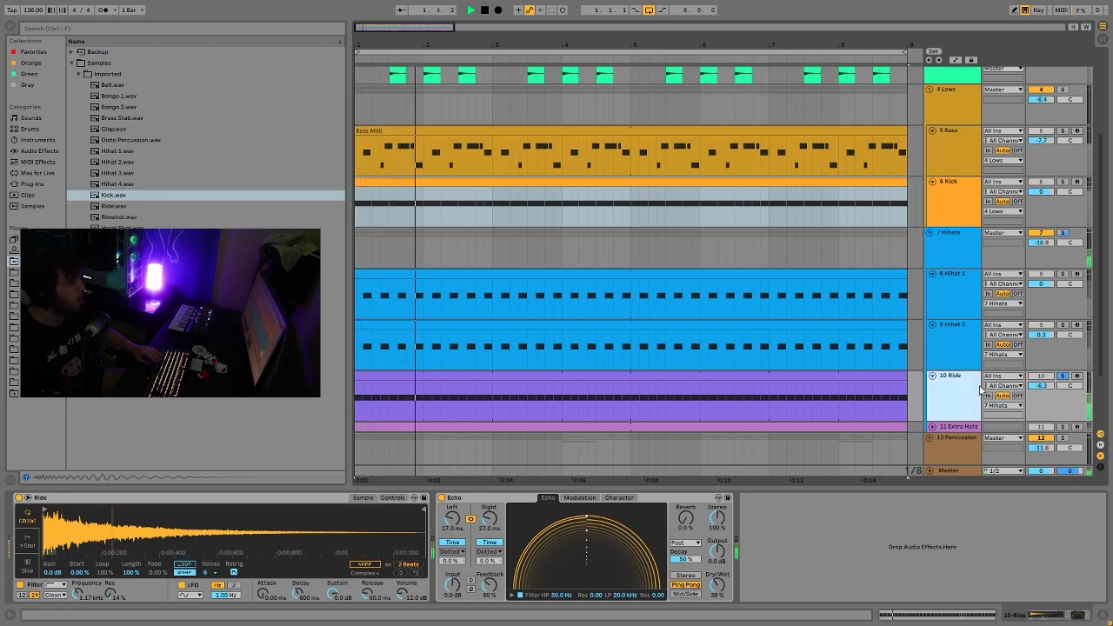
pyautogui.press('space')
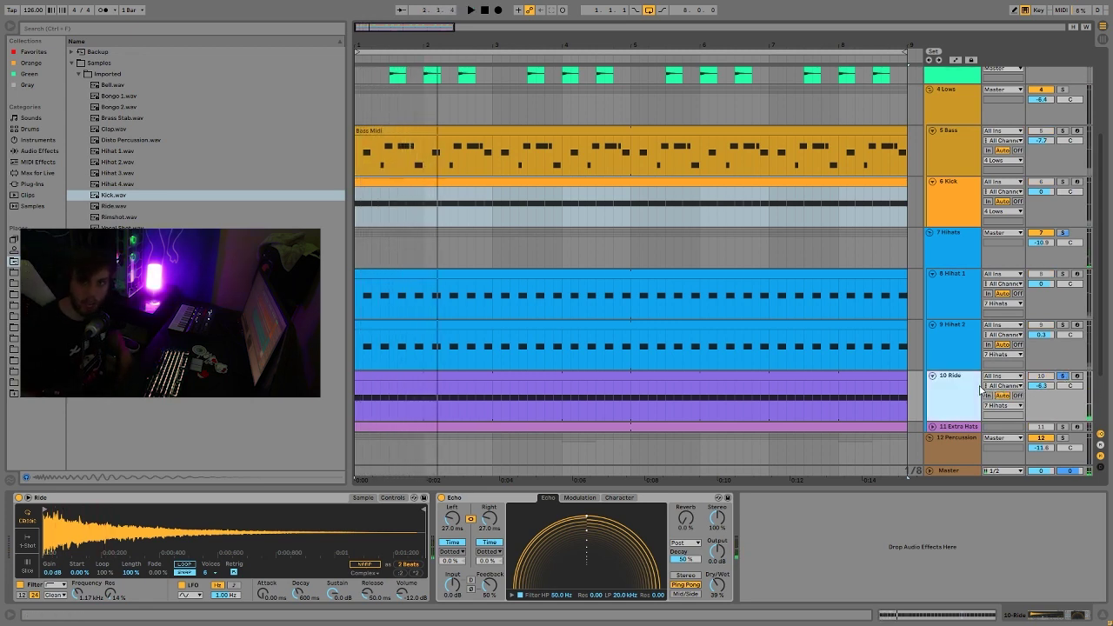
# Take the Ride out of solo and play it within the full mix.
pyautogui.click(1063, 377)
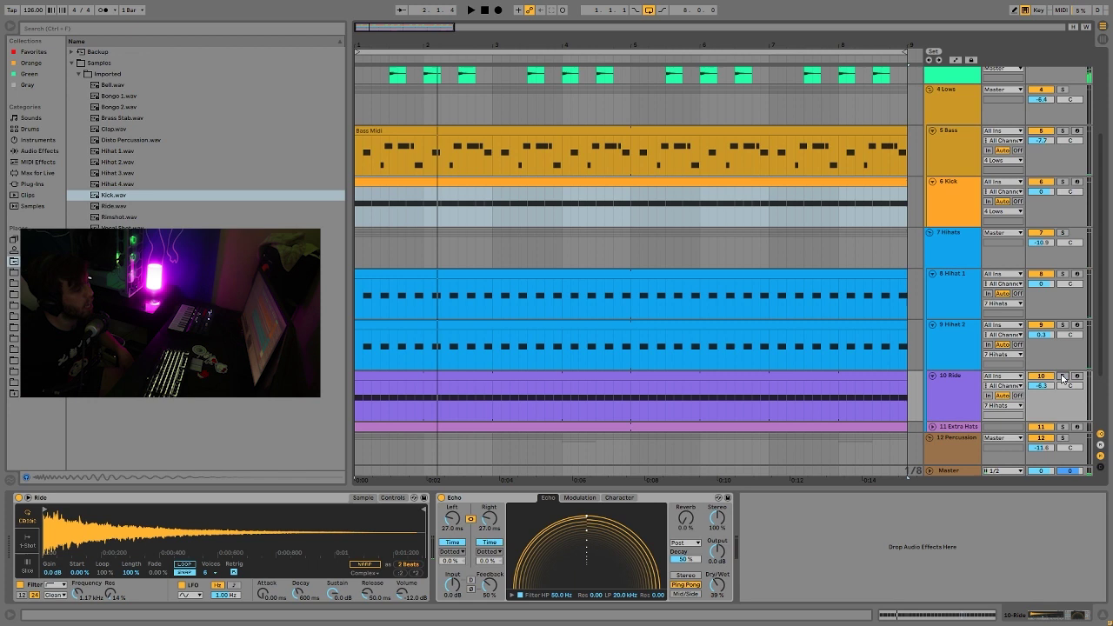
pyautogui.click(957, 421)
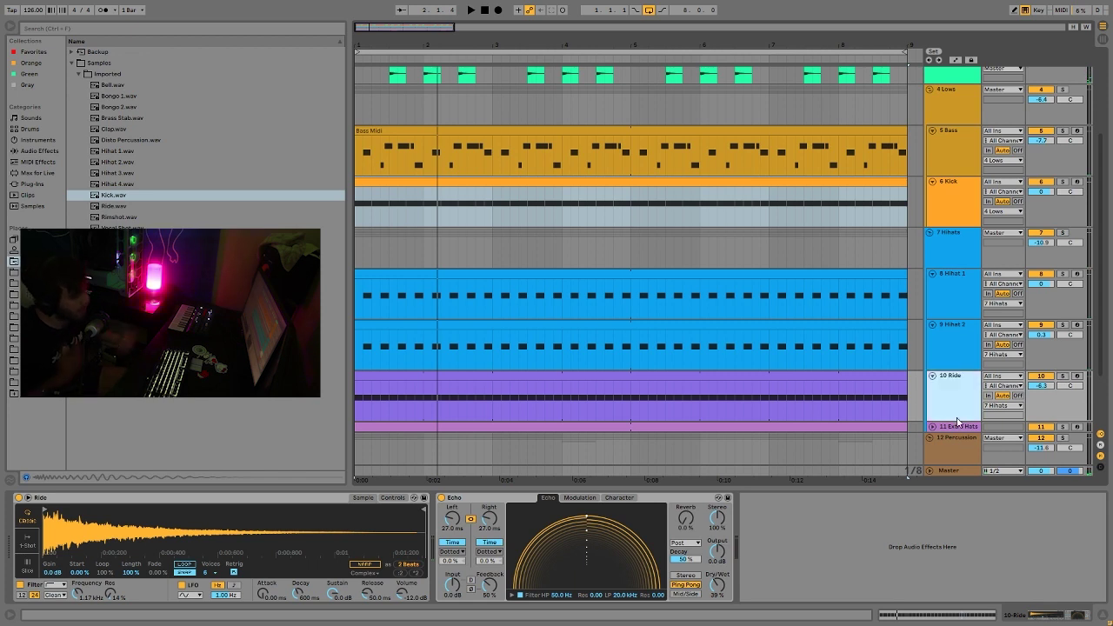
pyautogui.press('space')
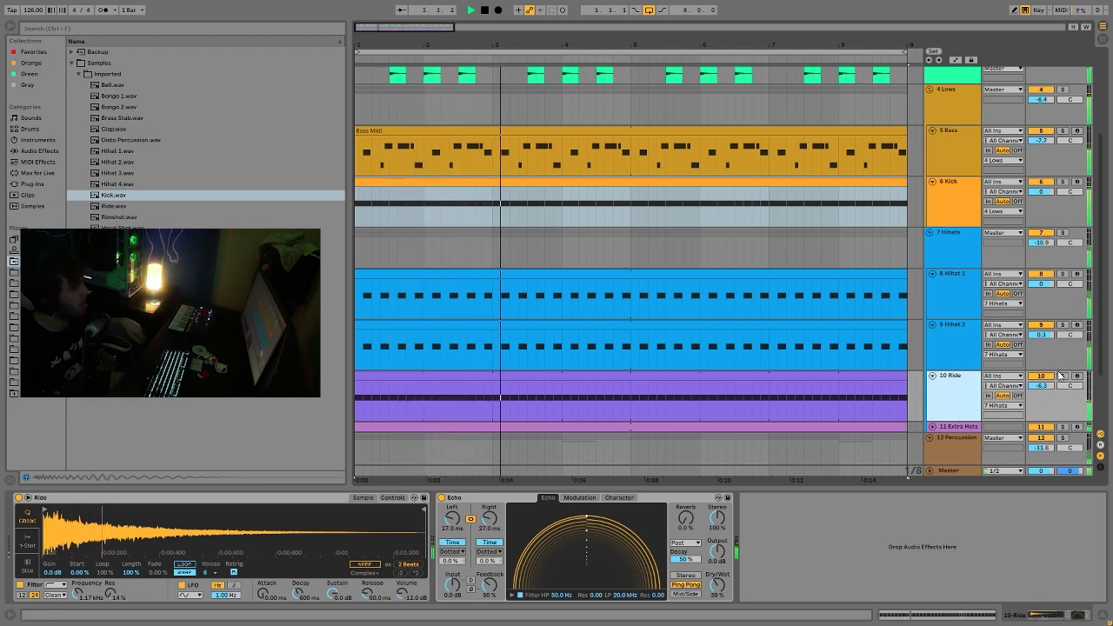
# Solo the Ride again and show its sampler's filter, LFO and envelope controls.
pyautogui.click(1062, 376)
pyautogui.press('space')
pyautogui.click(383, 498)
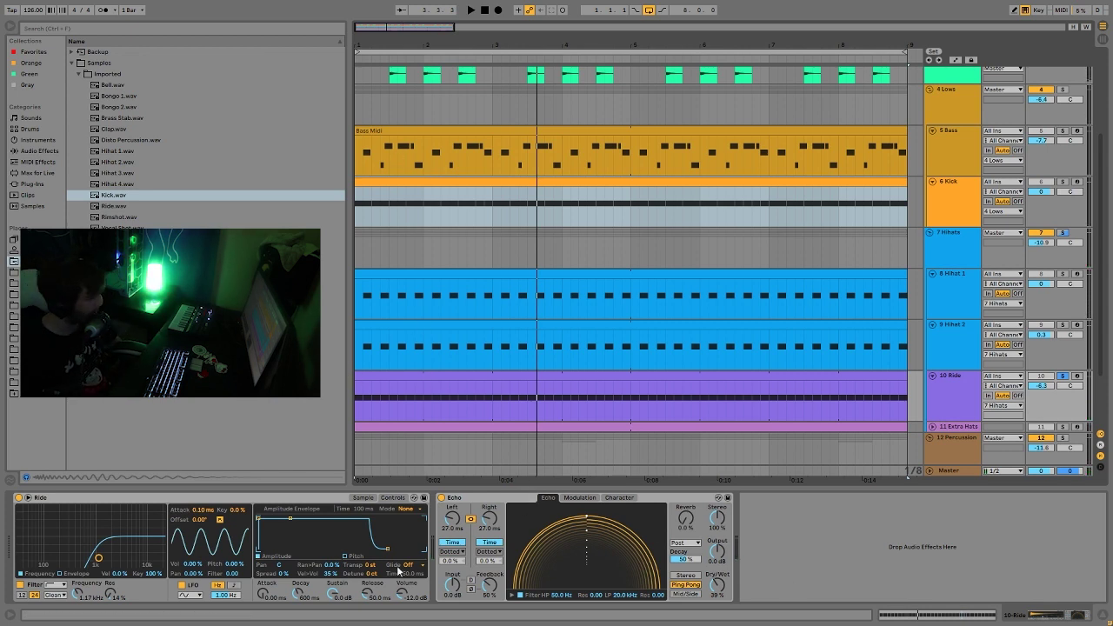
# Compare the soloed Ride with its Echo bypassed and enabled, and replay it unsoloed in the full mix.
pyautogui.press('space')
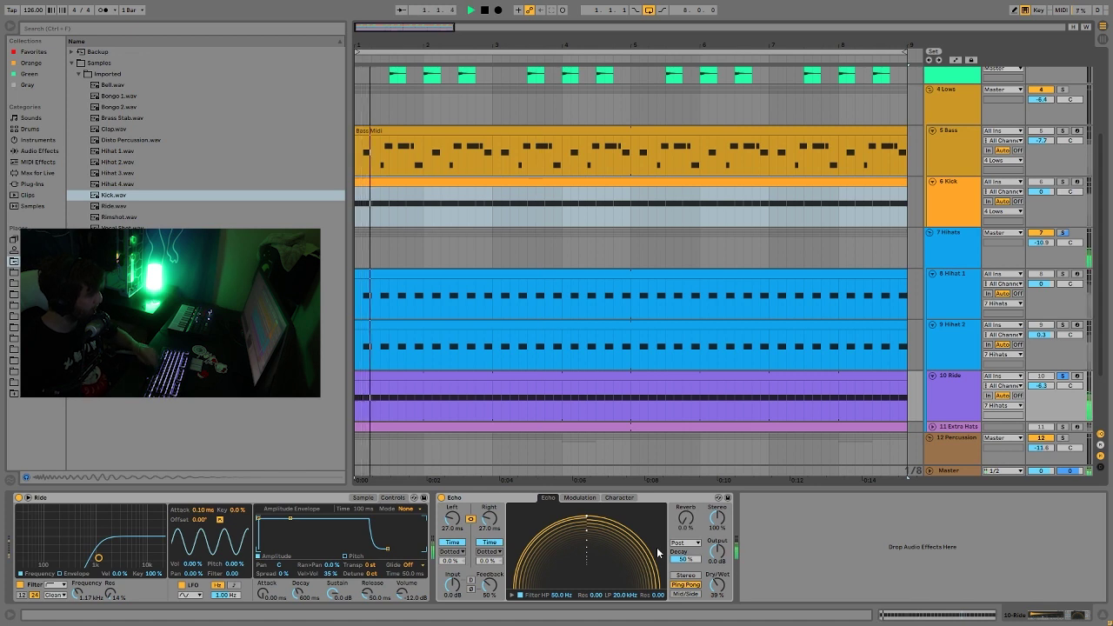
pyautogui.click(441, 498)
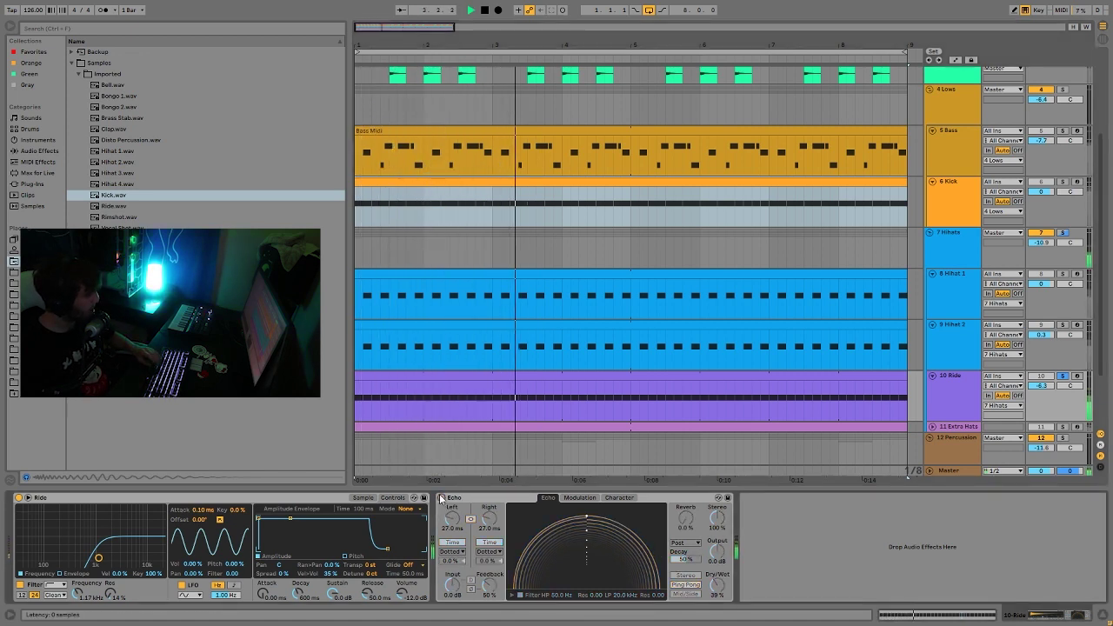
pyautogui.click(441, 497)
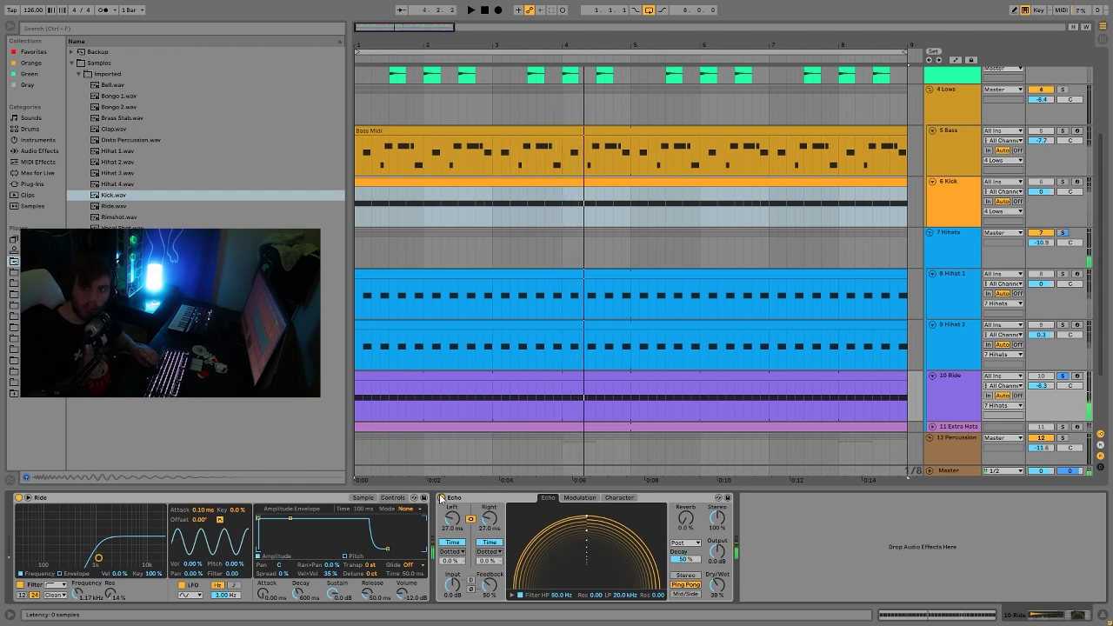
pyautogui.click(1063, 377)
pyautogui.press('space')
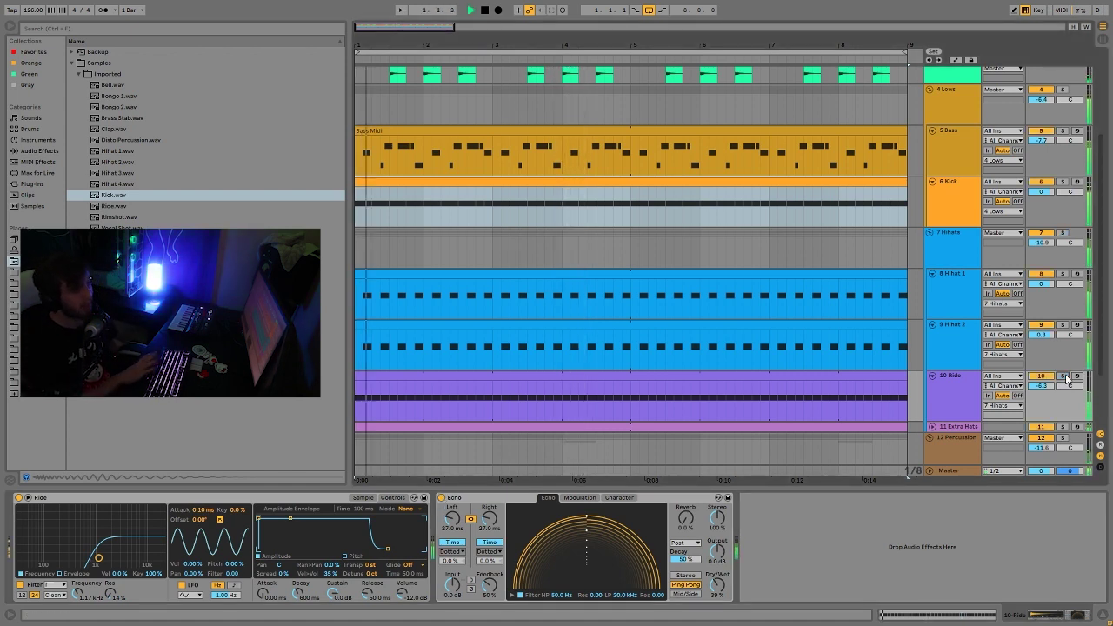
# Solo and play the Extra Hats track, showing its Drum Rack with Hihat 3 and Hihat 4.
pyautogui.click(1063, 427)
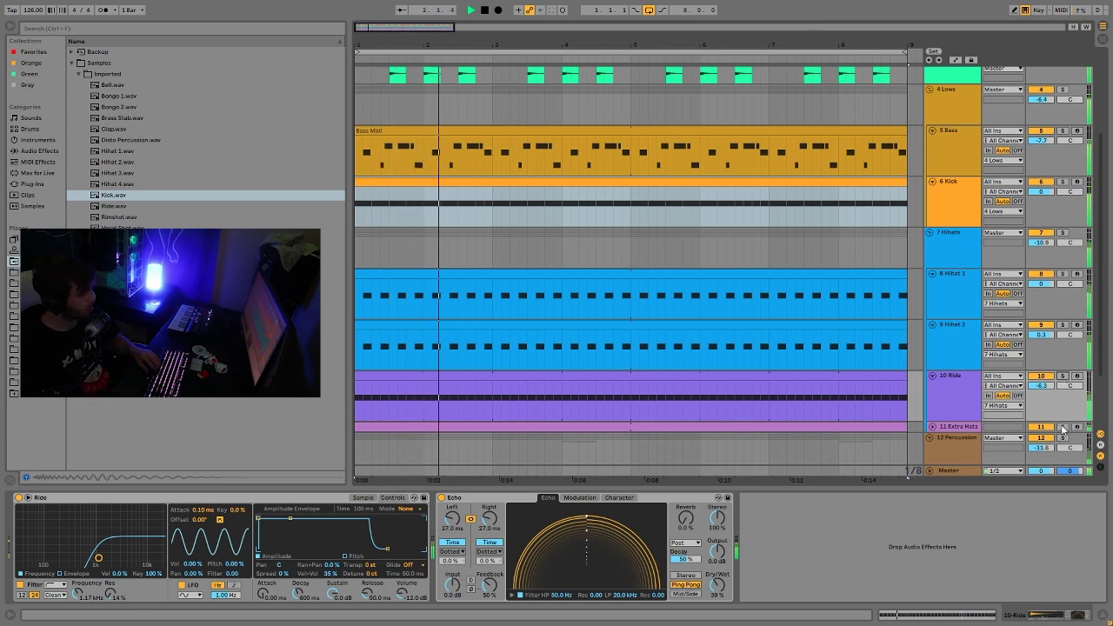
pyautogui.click(946, 427)
pyautogui.press('space')
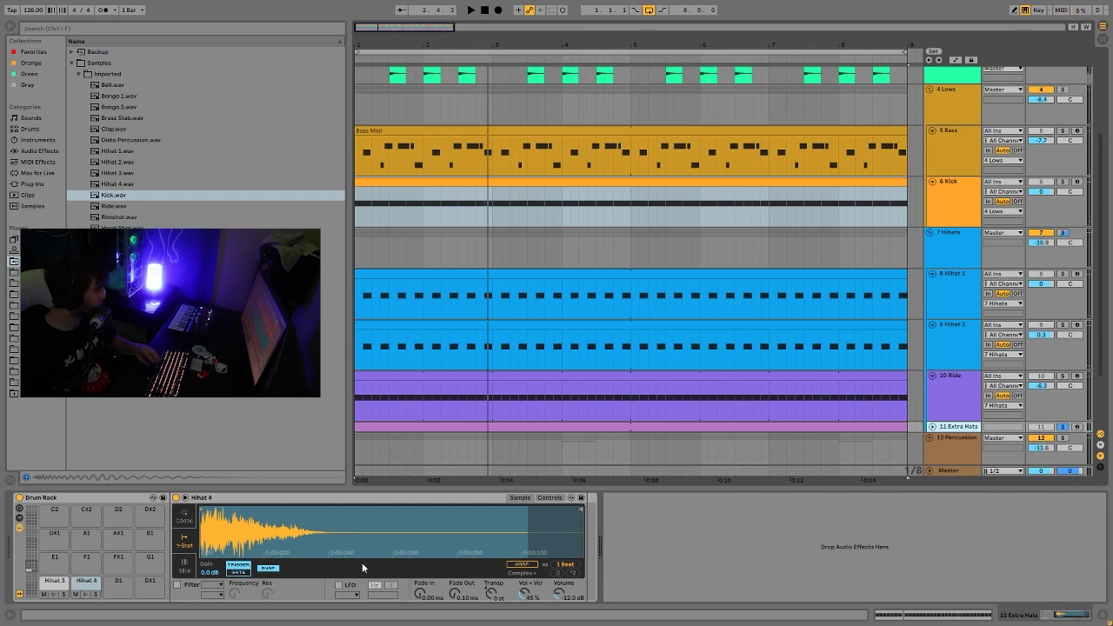
pyautogui.press('space')
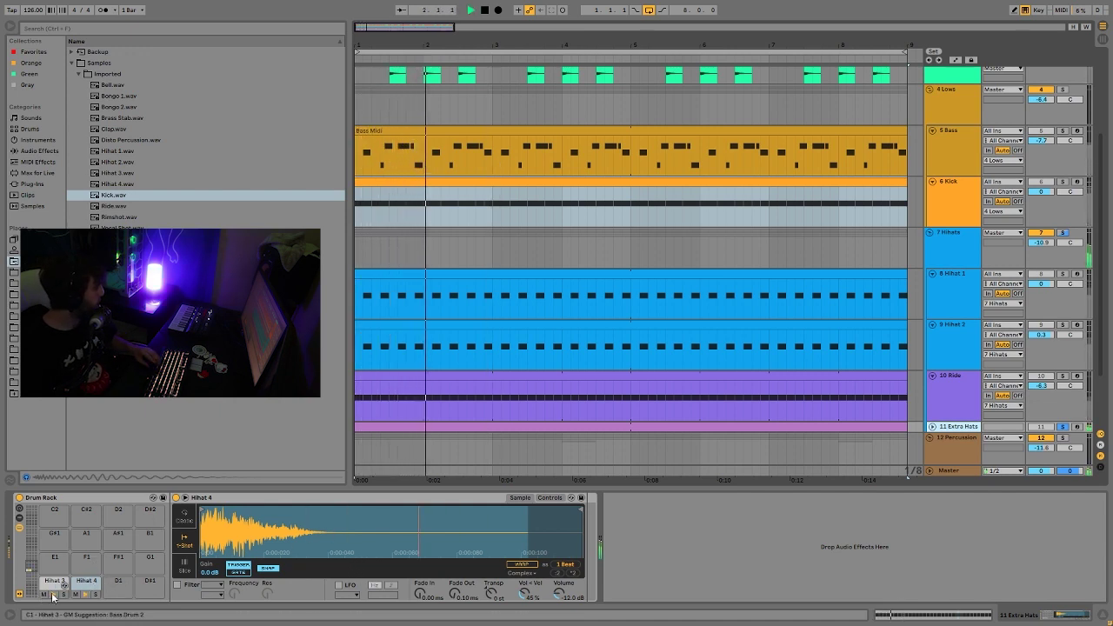
pyautogui.press('space')
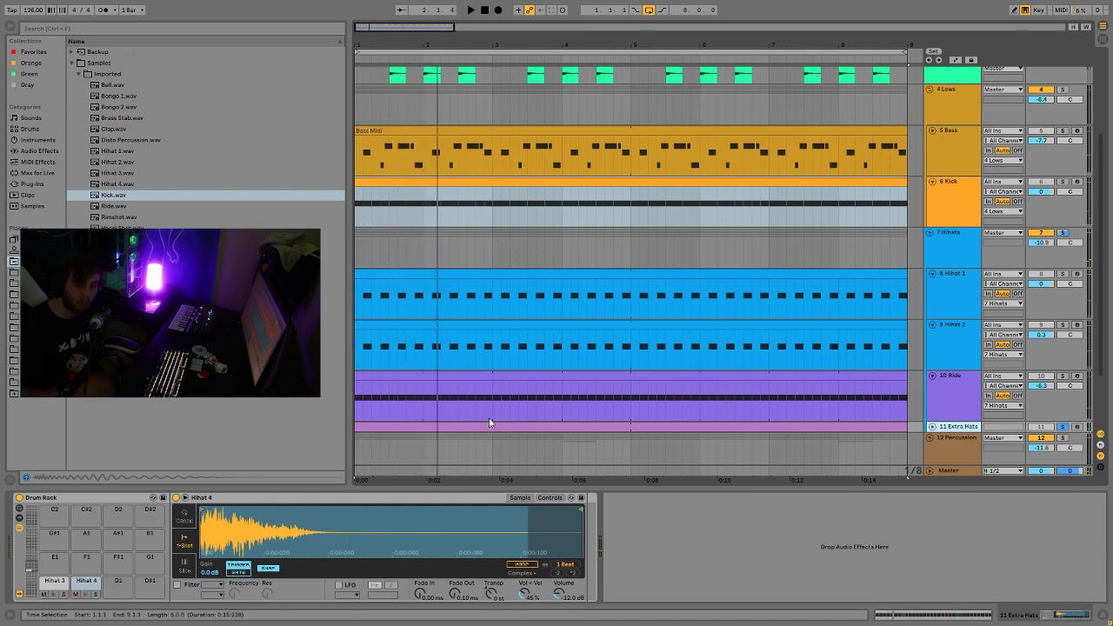
# Clear the Extra Hats solo and play the track within the full mix.
pyautogui.click(1066, 427)
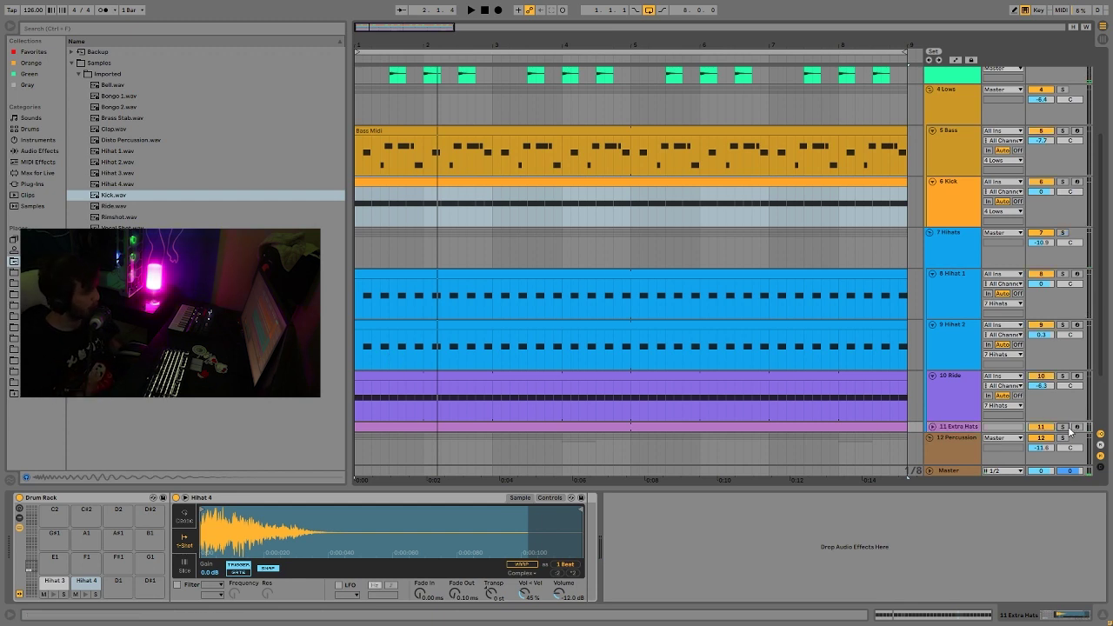
pyautogui.press('space')
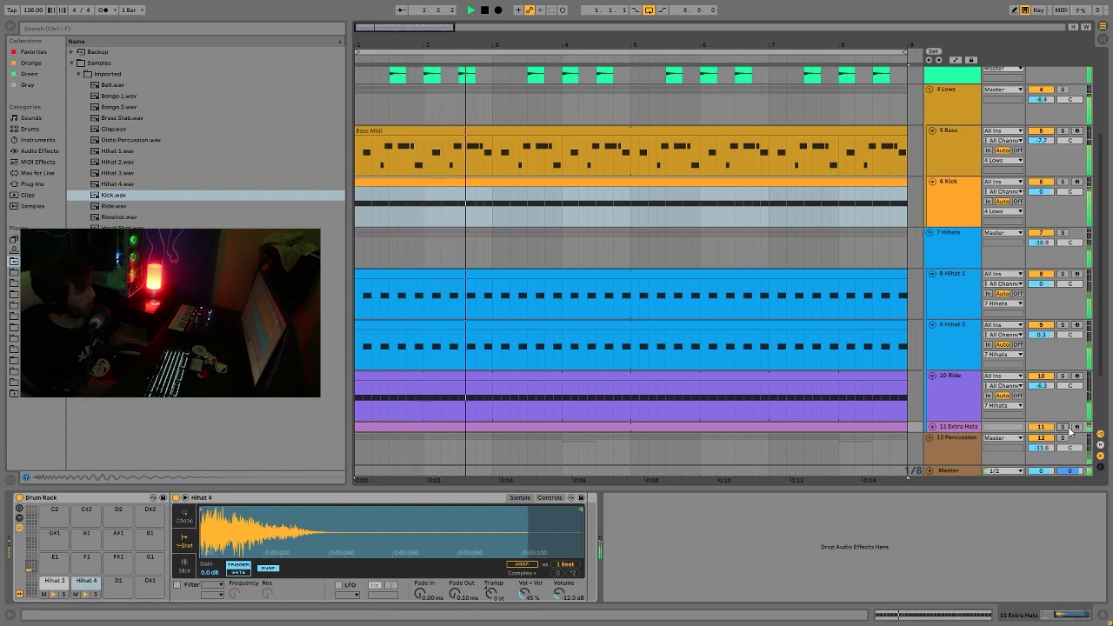
pyautogui.press('space')
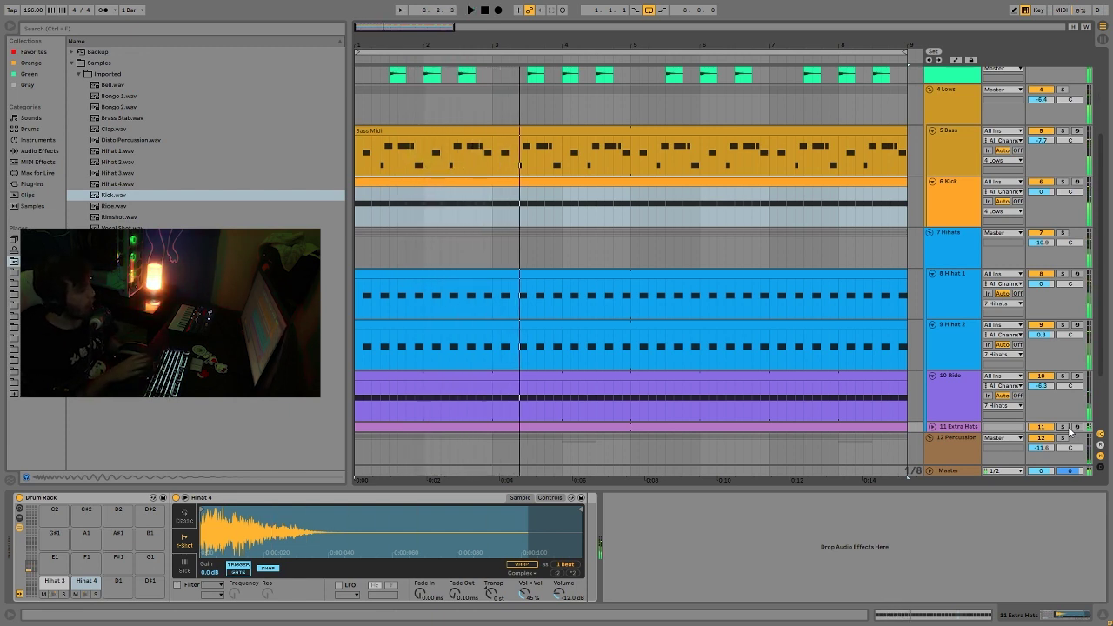
# Solo the Hihats group and compare its playback with the group's Saturator bypassed and enabled.
pyautogui.click(1062, 233)
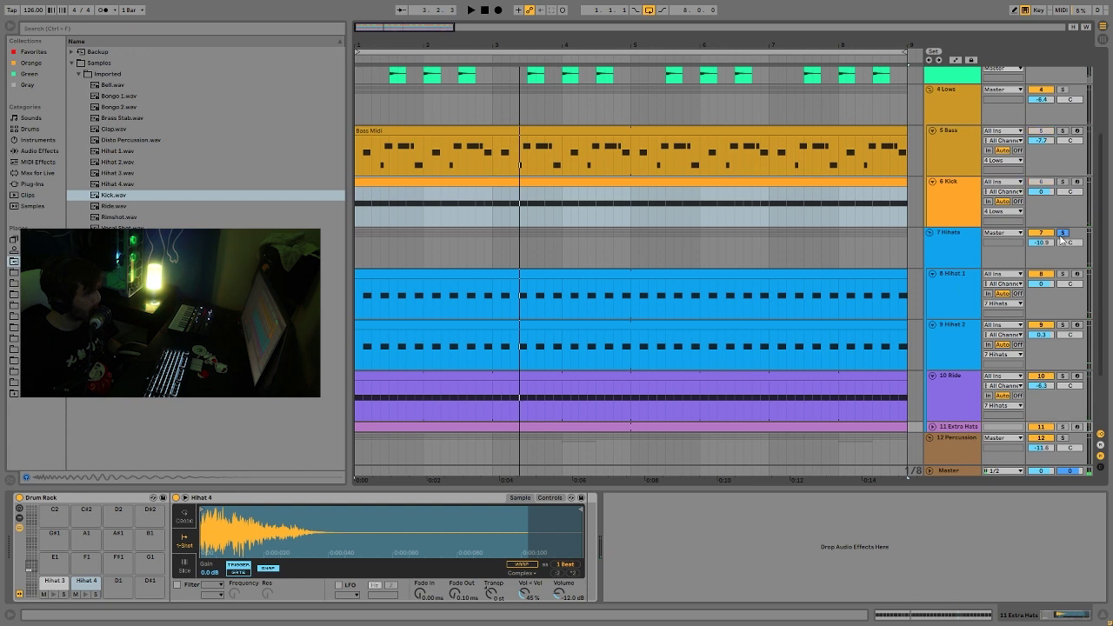
pyautogui.click(953, 245)
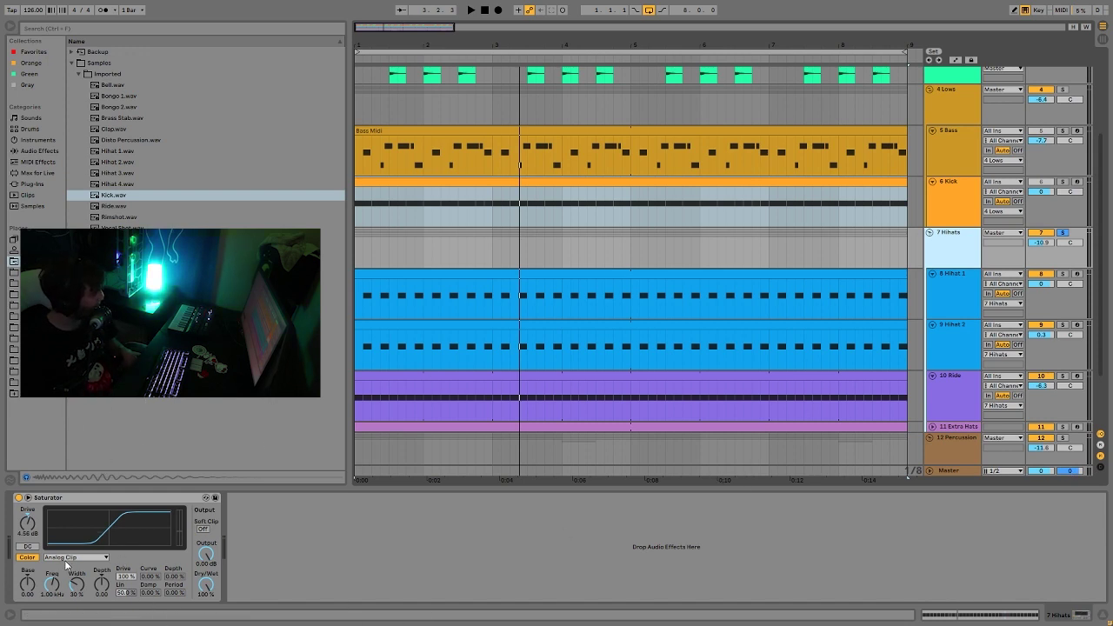
pyautogui.click(19, 499)
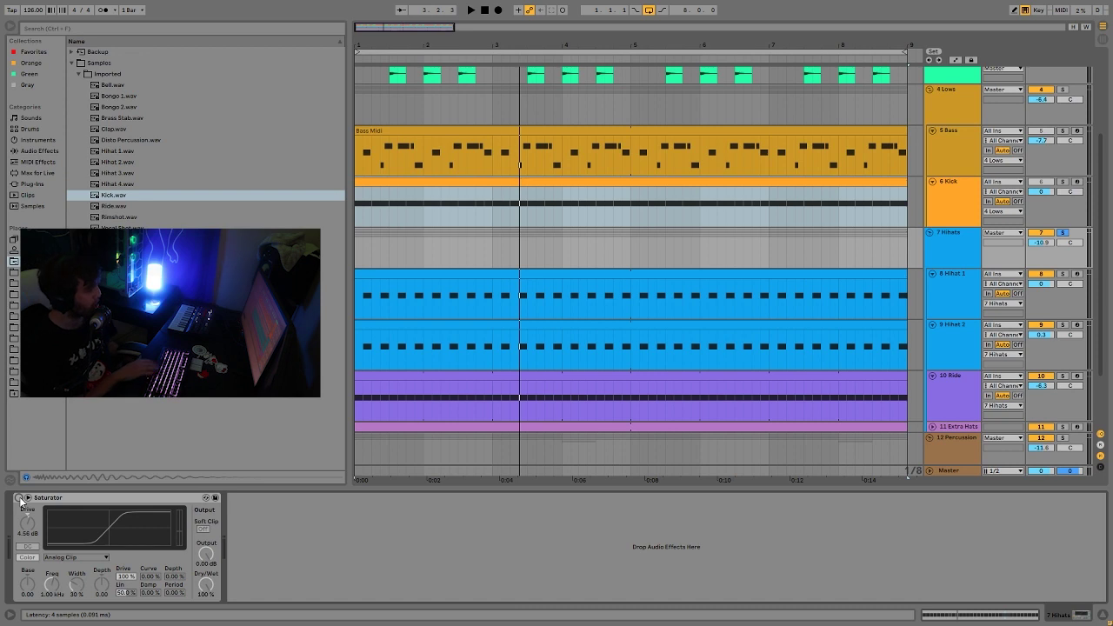
pyautogui.press('space')
pyautogui.click(19, 499)
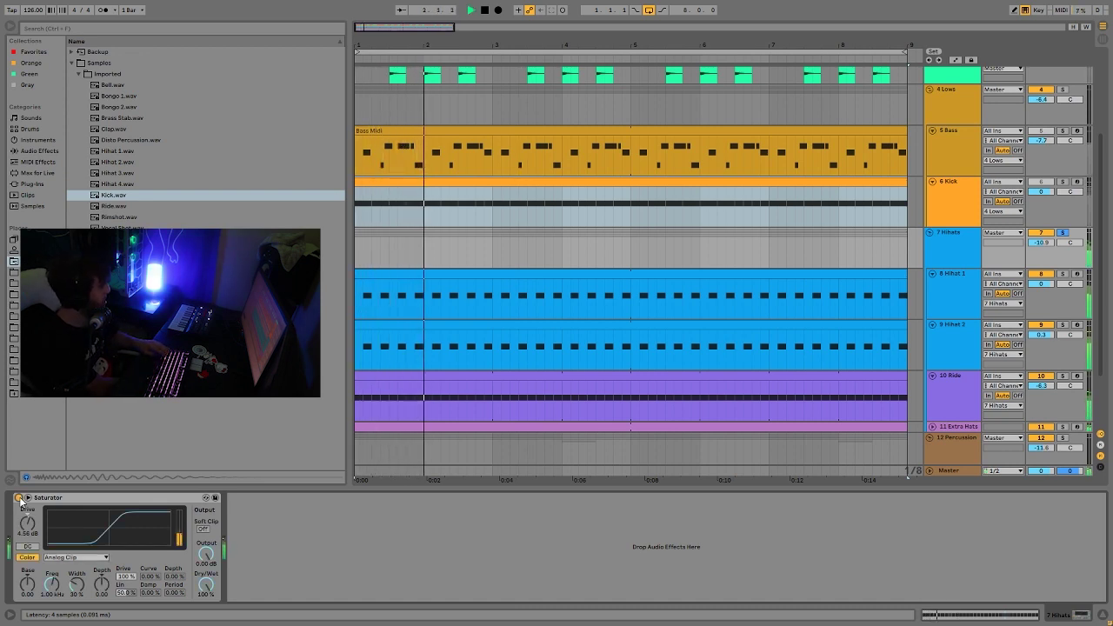
pyautogui.press('space')
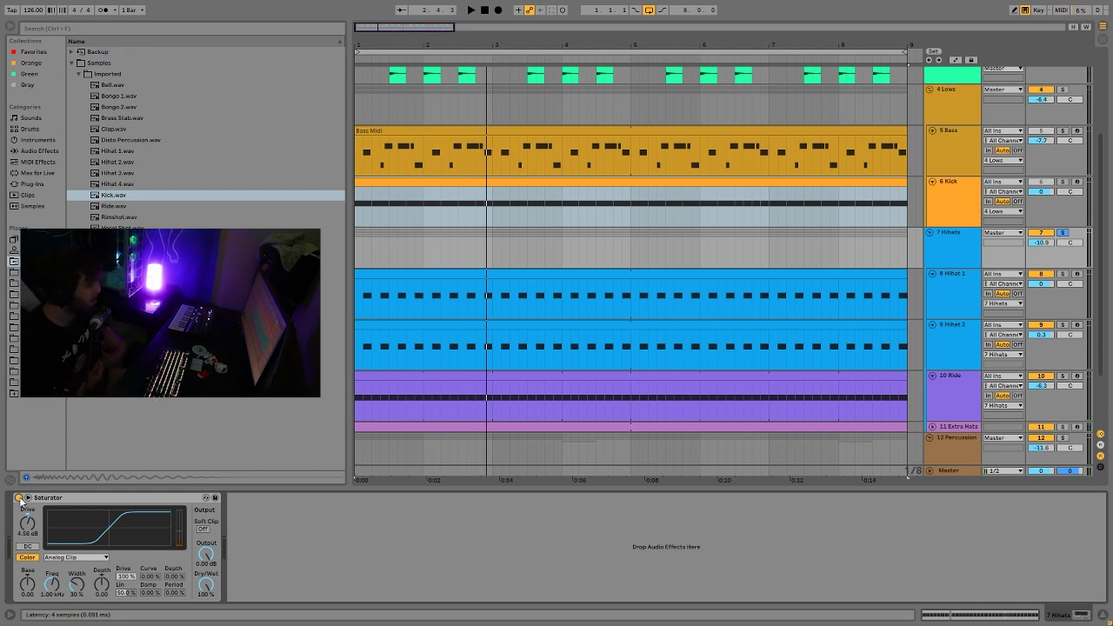
pyautogui.press('space')
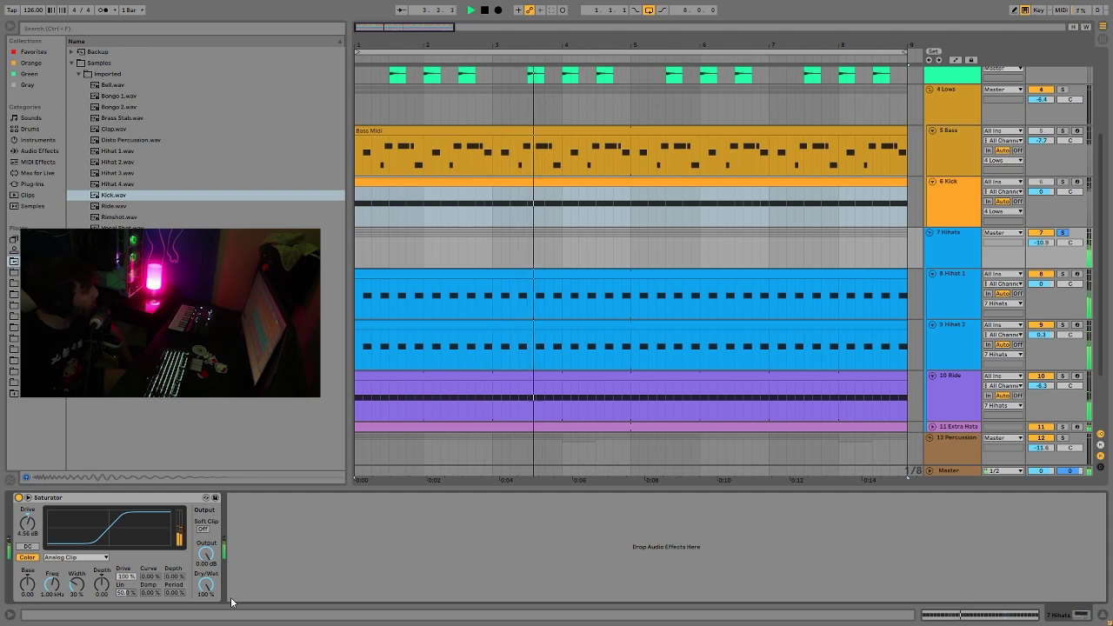
pyautogui.press('space')
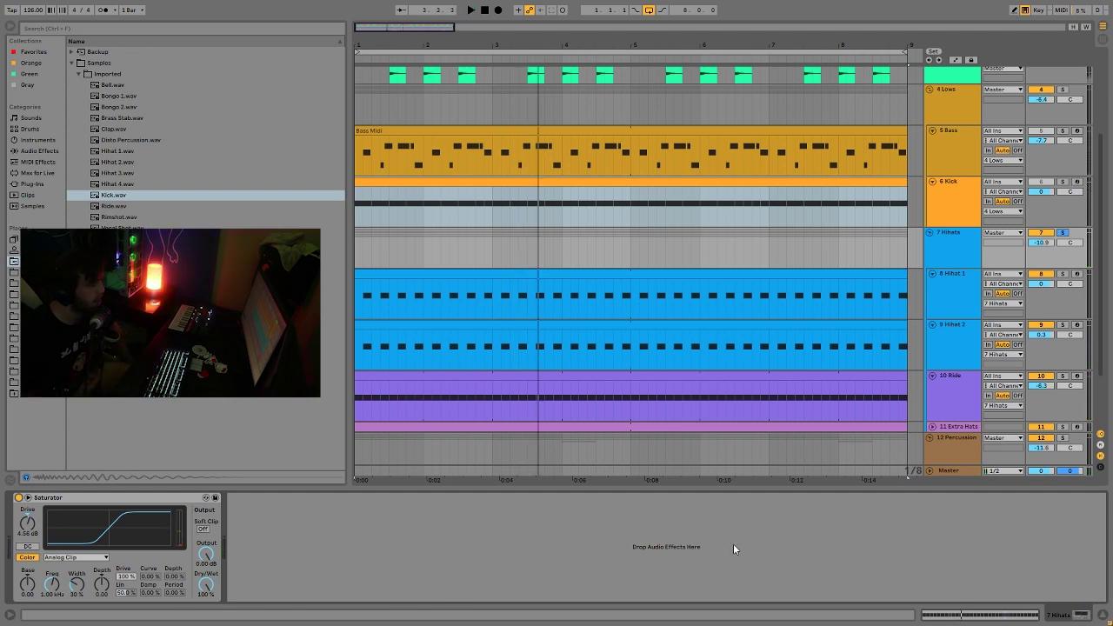
# Solo and play the Bongos track, showing its Drum Rack and Auto Filter and unfolding its pattern.
pyautogui.scroll(-3, 619, 368)
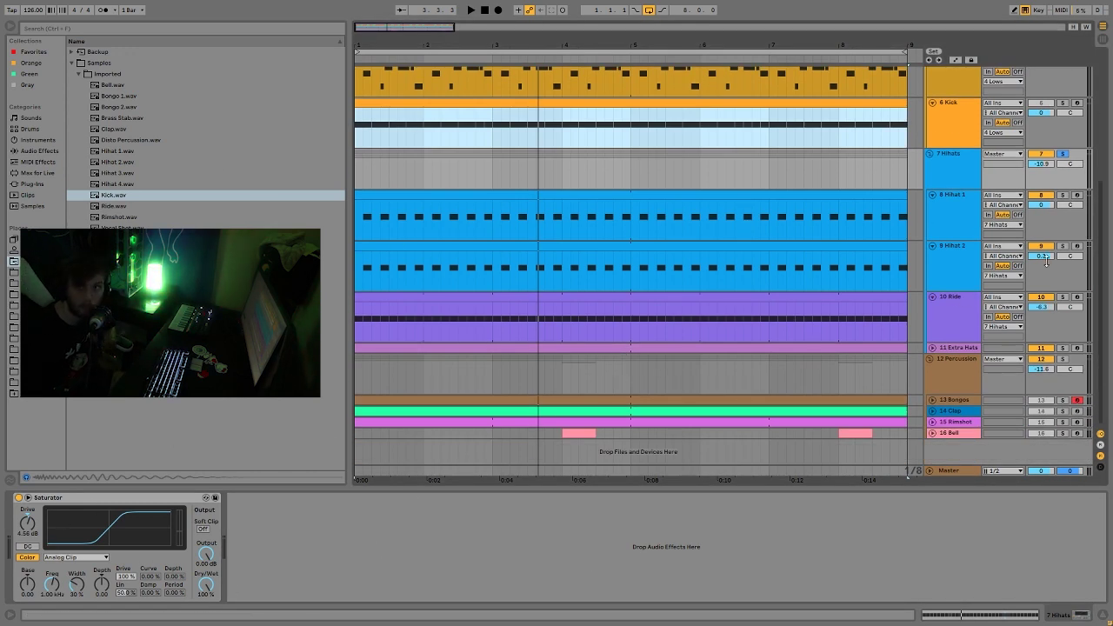
pyautogui.click(1062, 401)
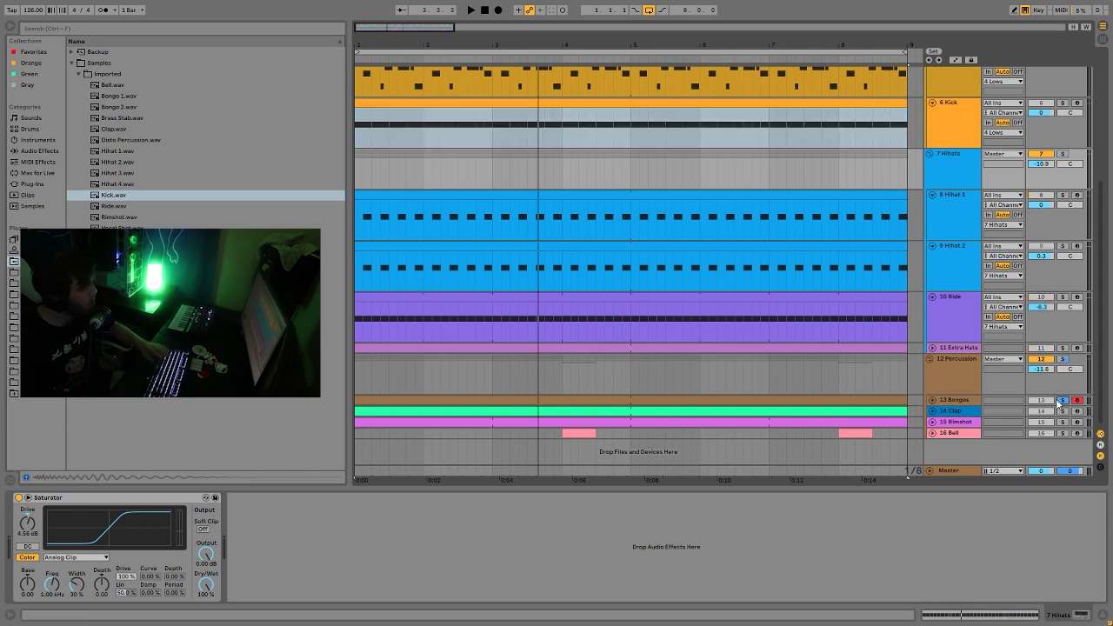
pyautogui.click(955, 406)
pyautogui.press('space')
pyautogui.click(932, 401)
pyautogui.scroll(-1, 931, 401)
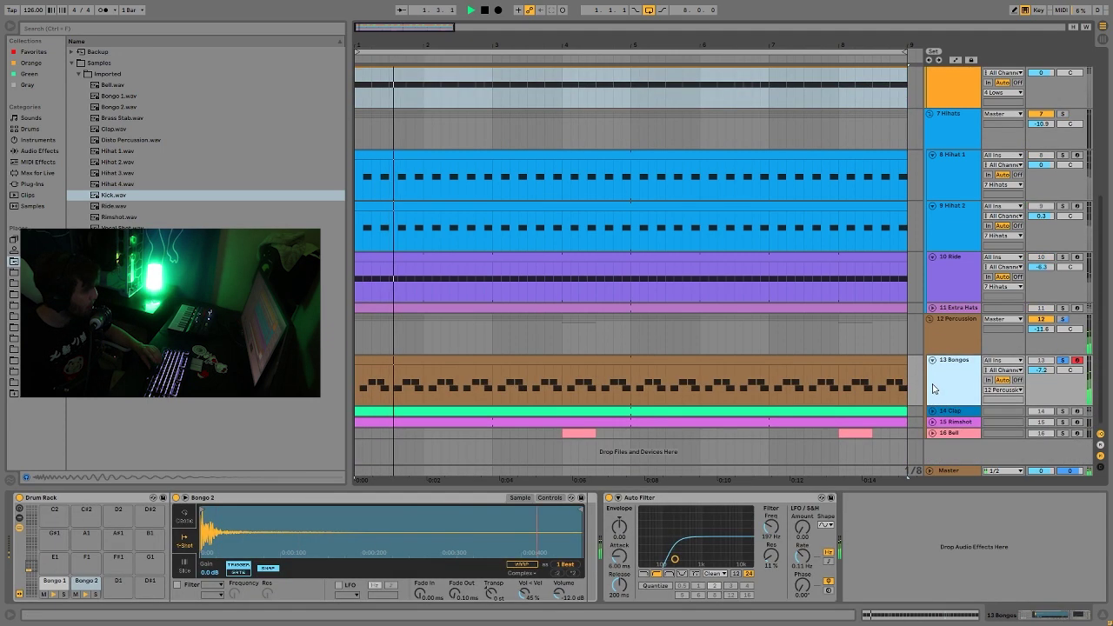
pyautogui.press('space')
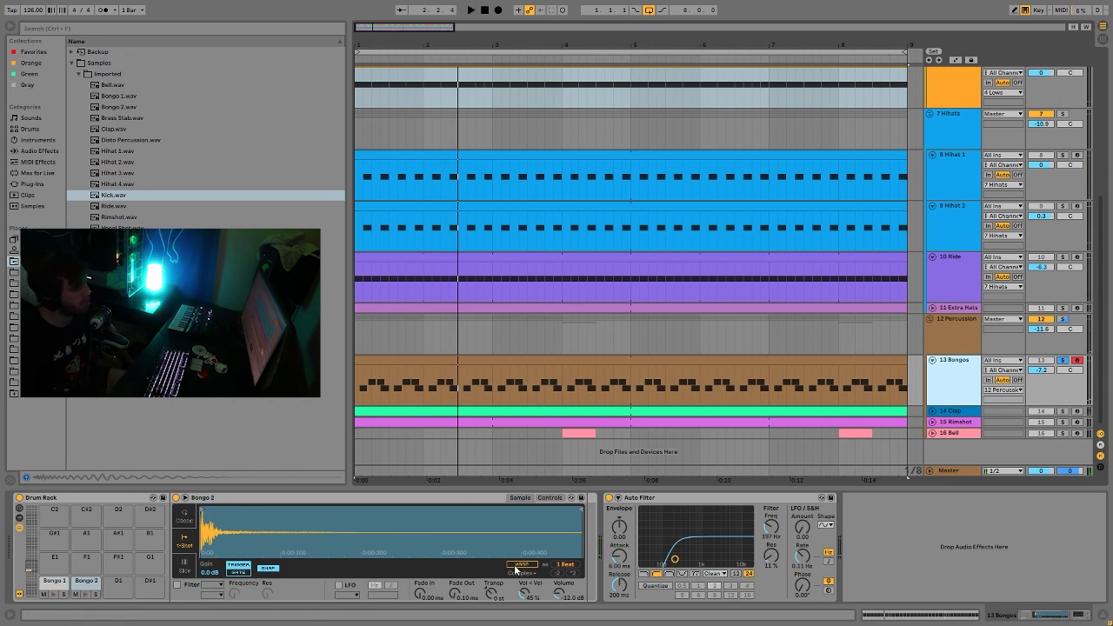
# Clear the Bongos solo and play the track within the full mix.
pyautogui.click(1064, 362)
pyautogui.press('space')
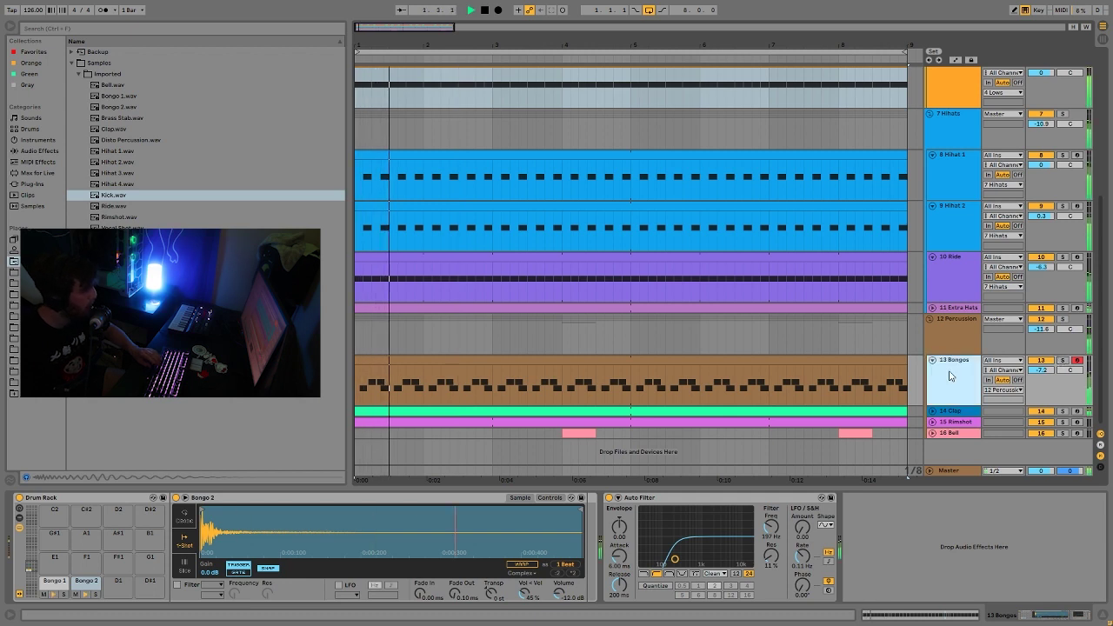
pyautogui.press('space')
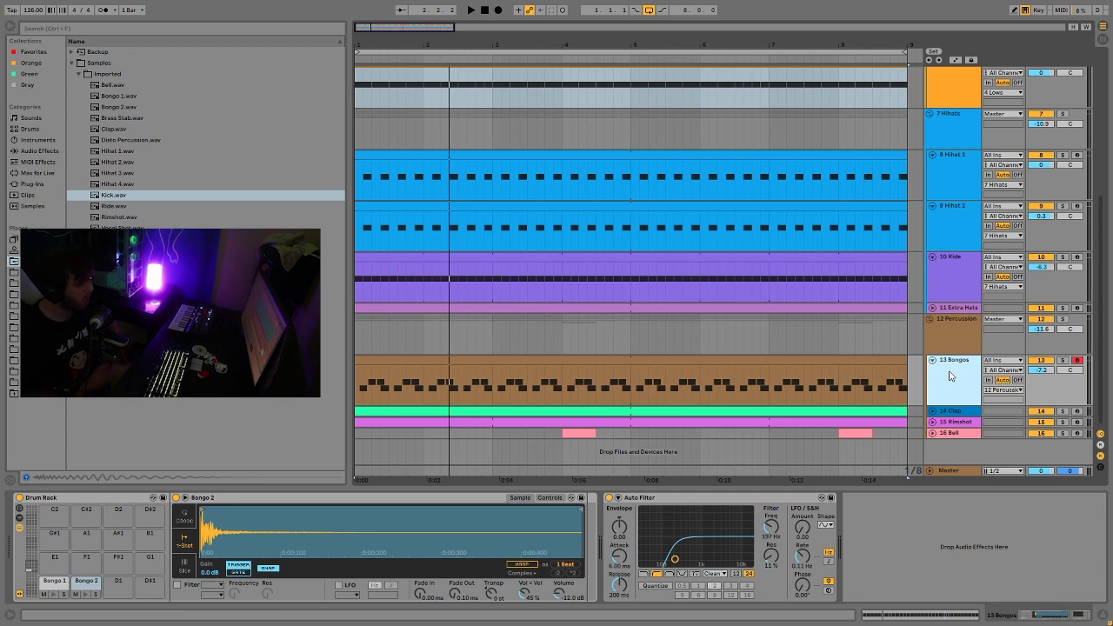
pyautogui.press('space')
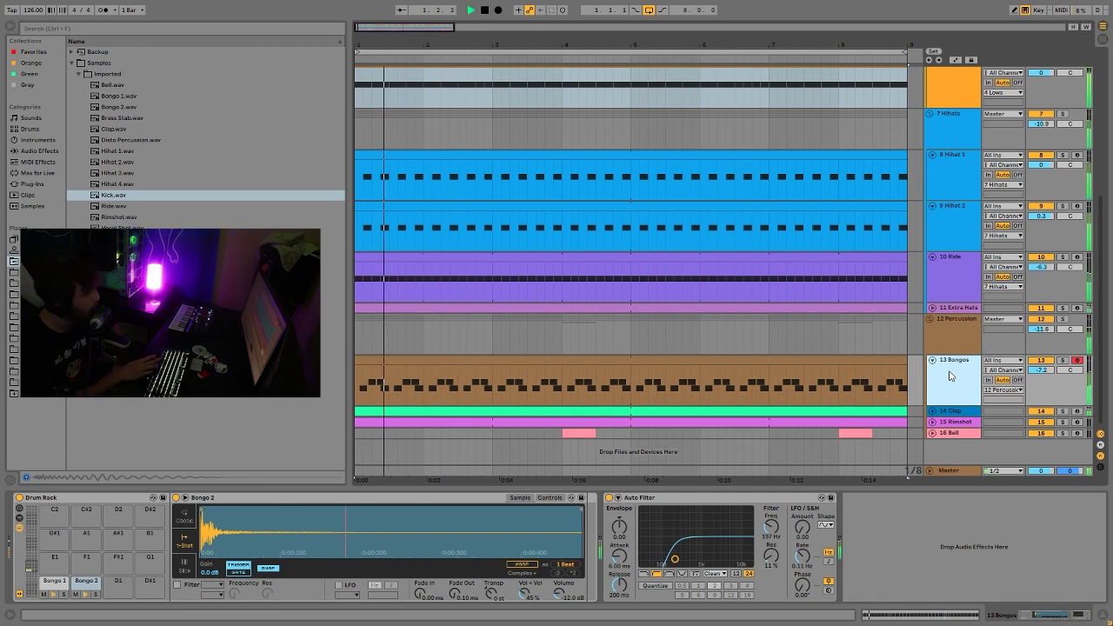
pyautogui.press('space')
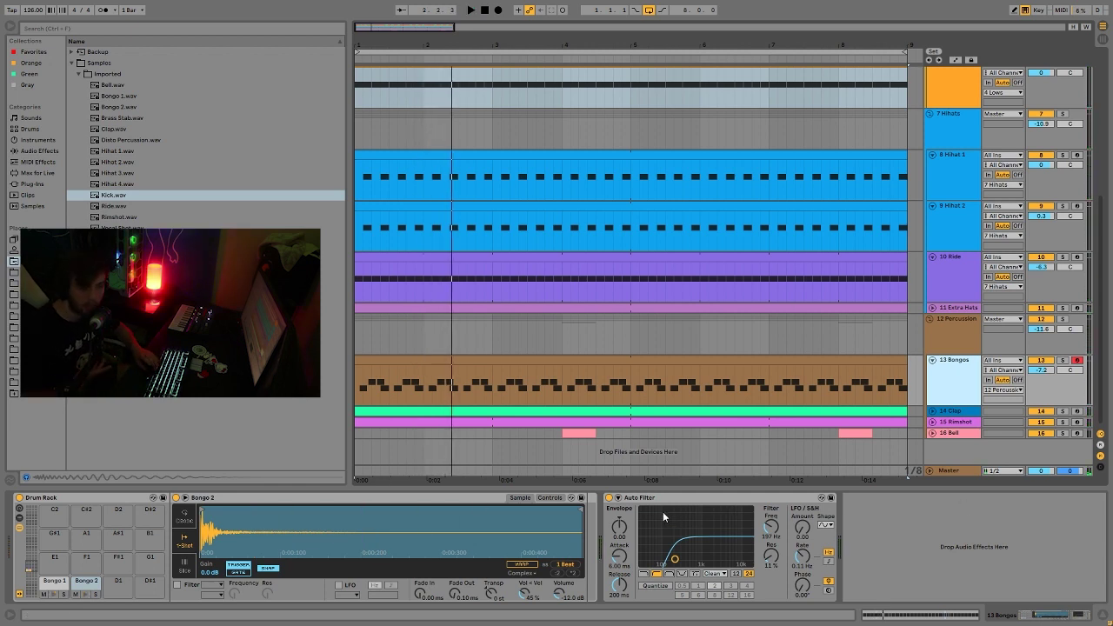
pyautogui.press('space')
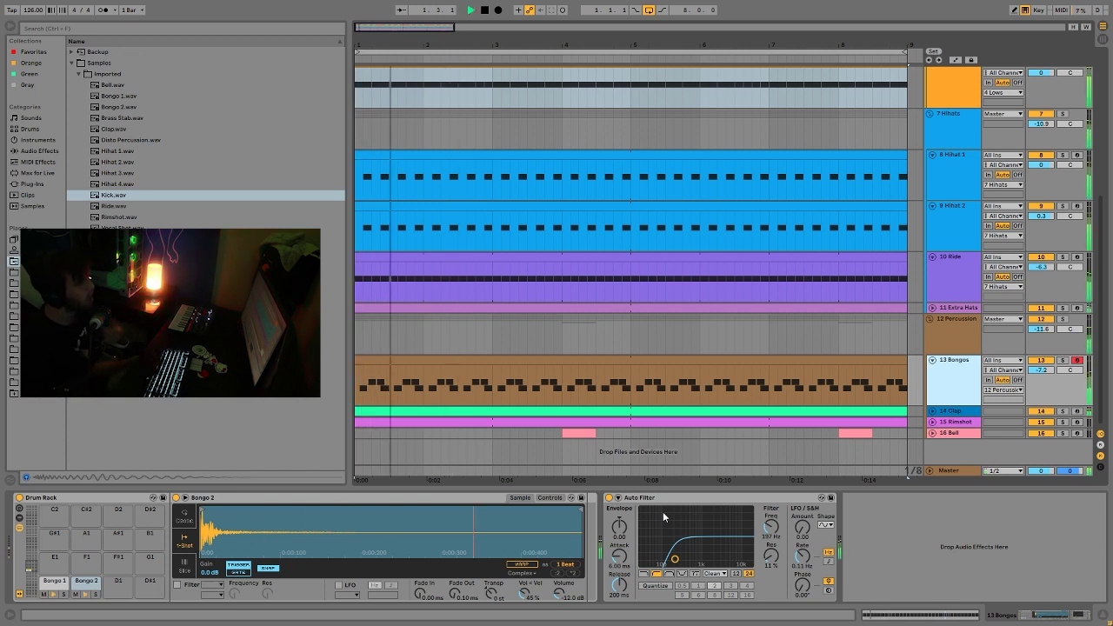
# Solo the Clap track and unfold the patterns of the Clap, Rimshot and Bell tracks.
pyautogui.click(1062, 412)
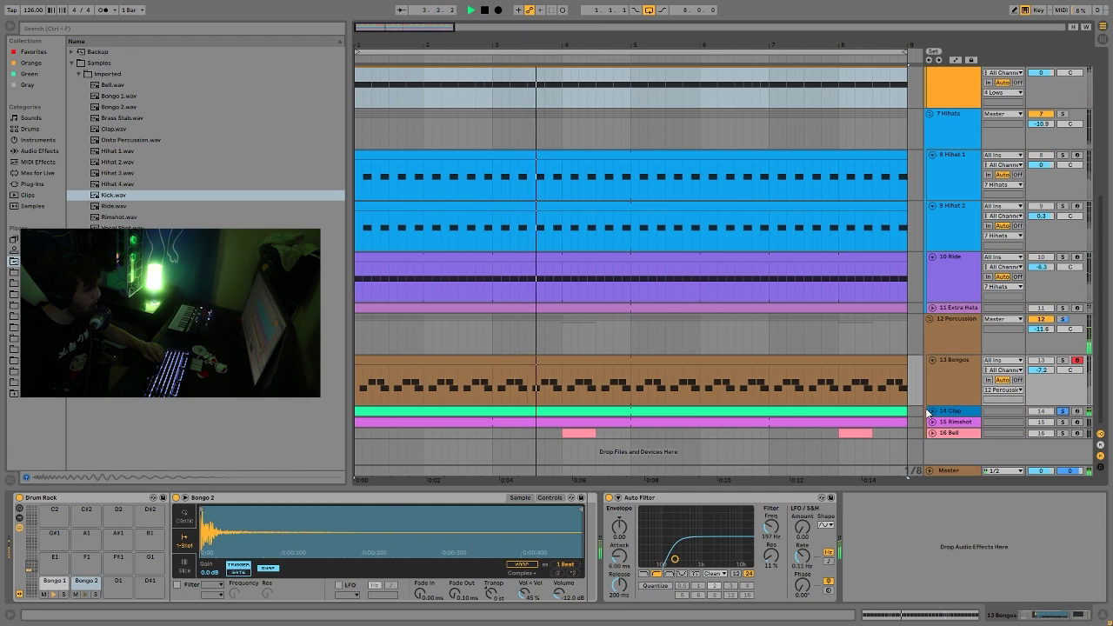
pyautogui.click(932, 414)
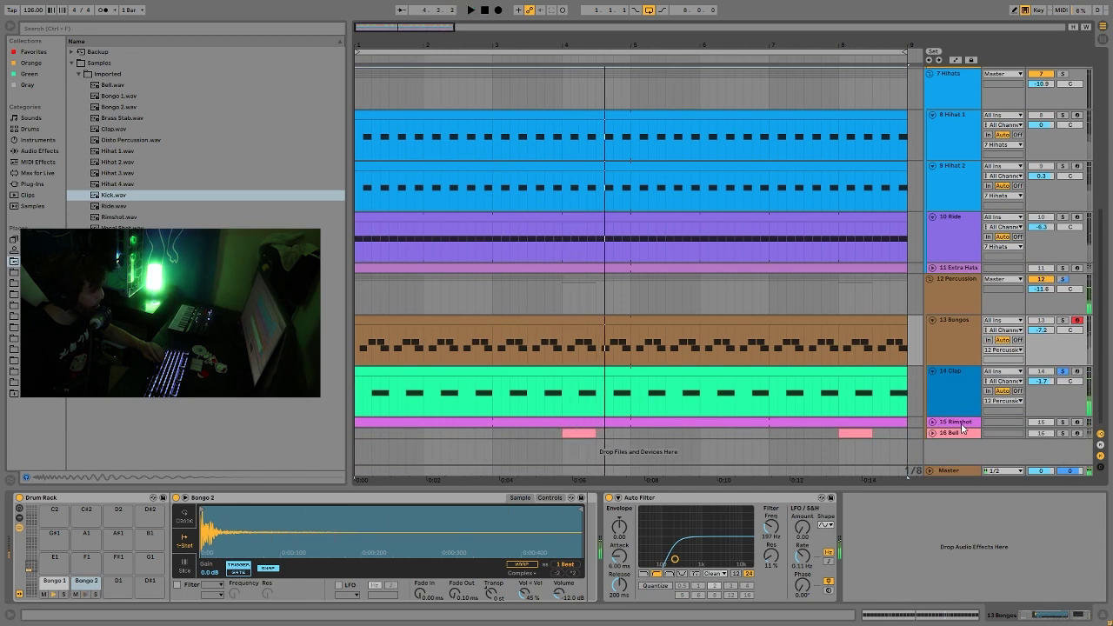
pyautogui.click(938, 423)
pyautogui.click(931, 433)
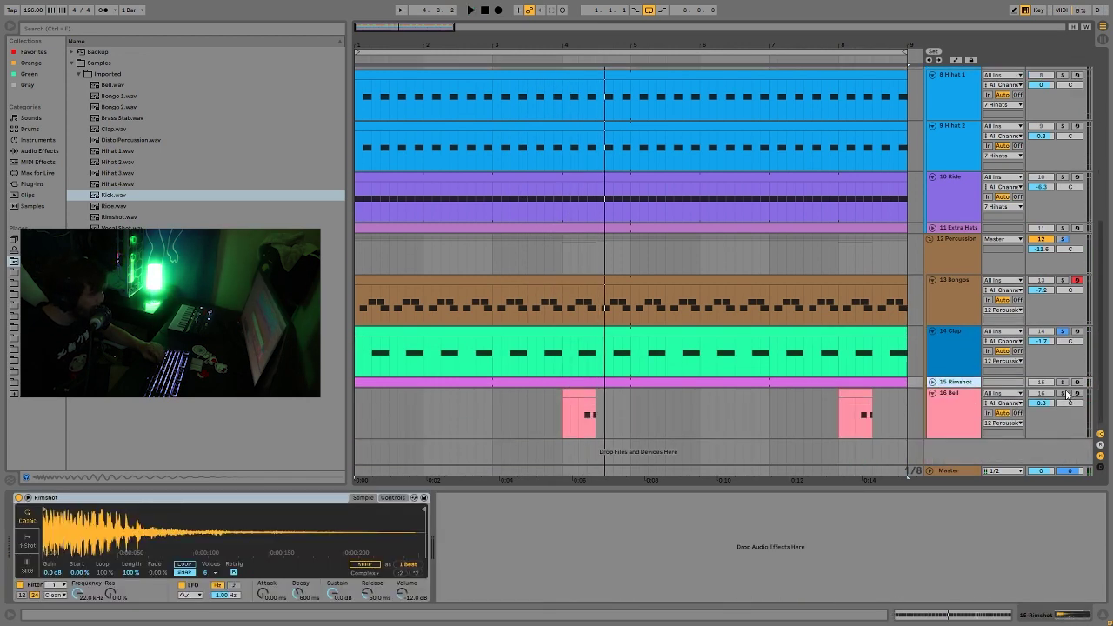
pyautogui.click(933, 382)
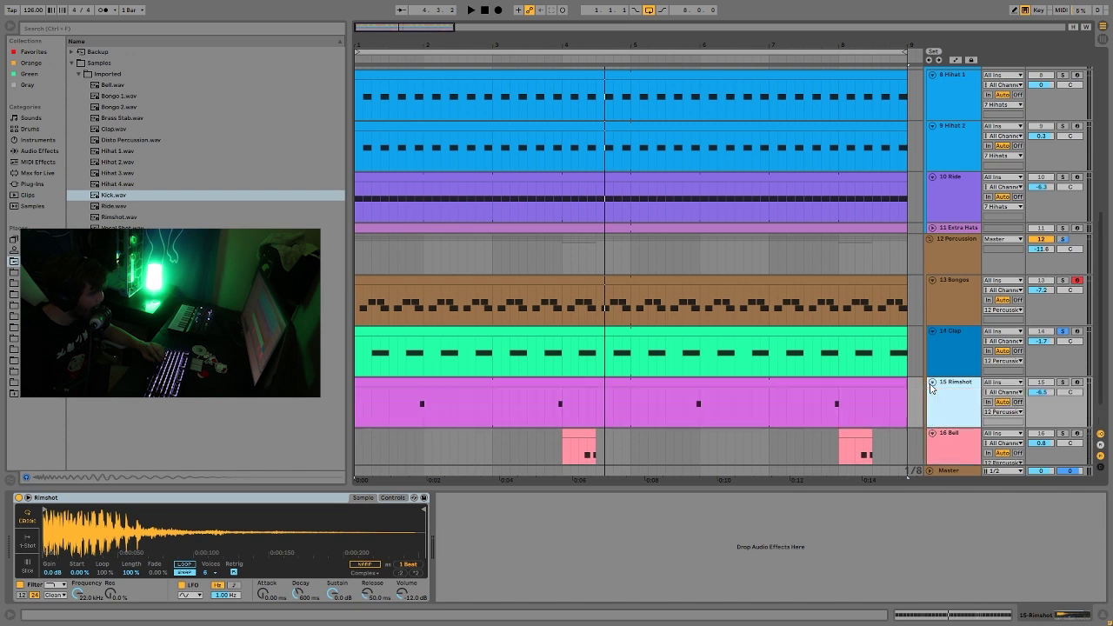
# Solo the Rimshot and Bell tracks and play them from 3.4.1, showing the Bell sampler.
pyautogui.click(1062, 383)
pyautogui.click(1063, 433)
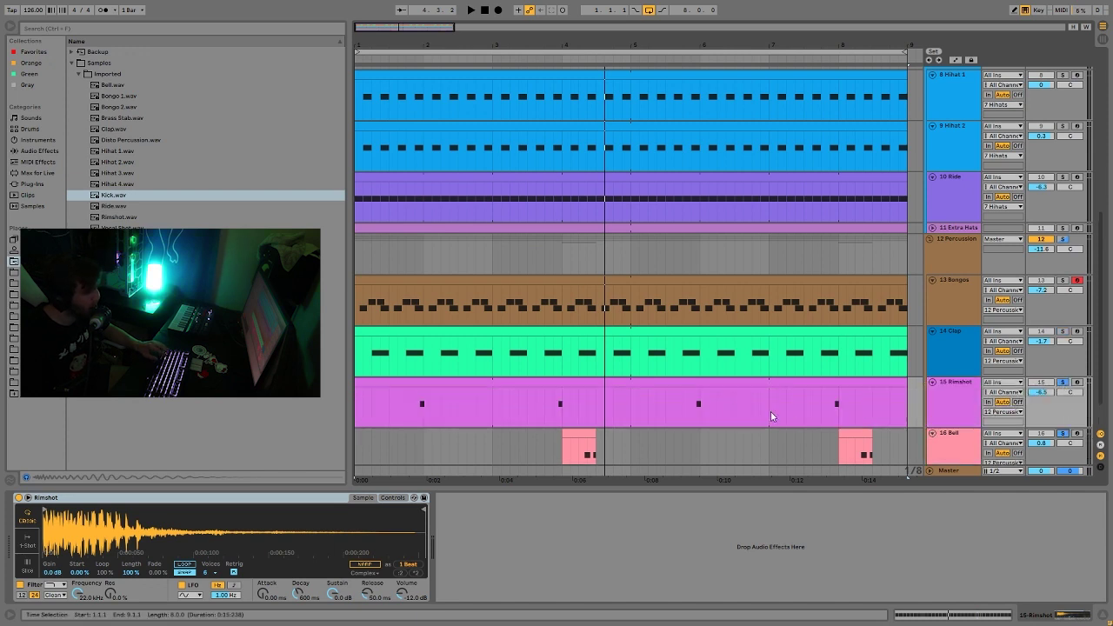
pyautogui.click(542, 404)
pyautogui.press('space')
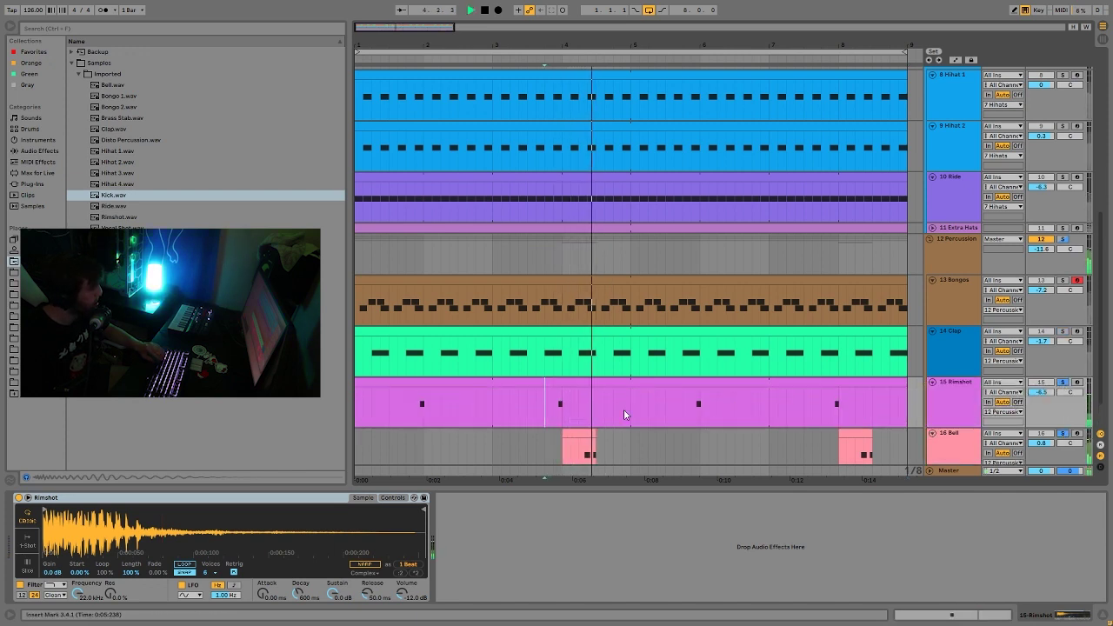
pyautogui.click(948, 445)
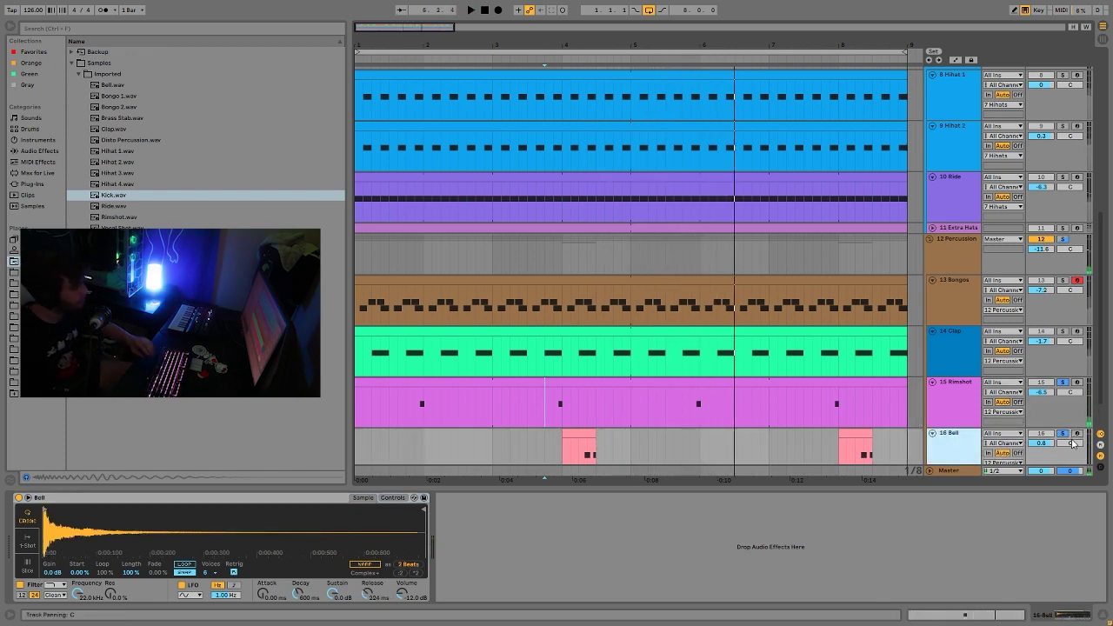
# Clear the Rimshot and Bell solos and play both tracks within the full mix.
pyautogui.press('space')
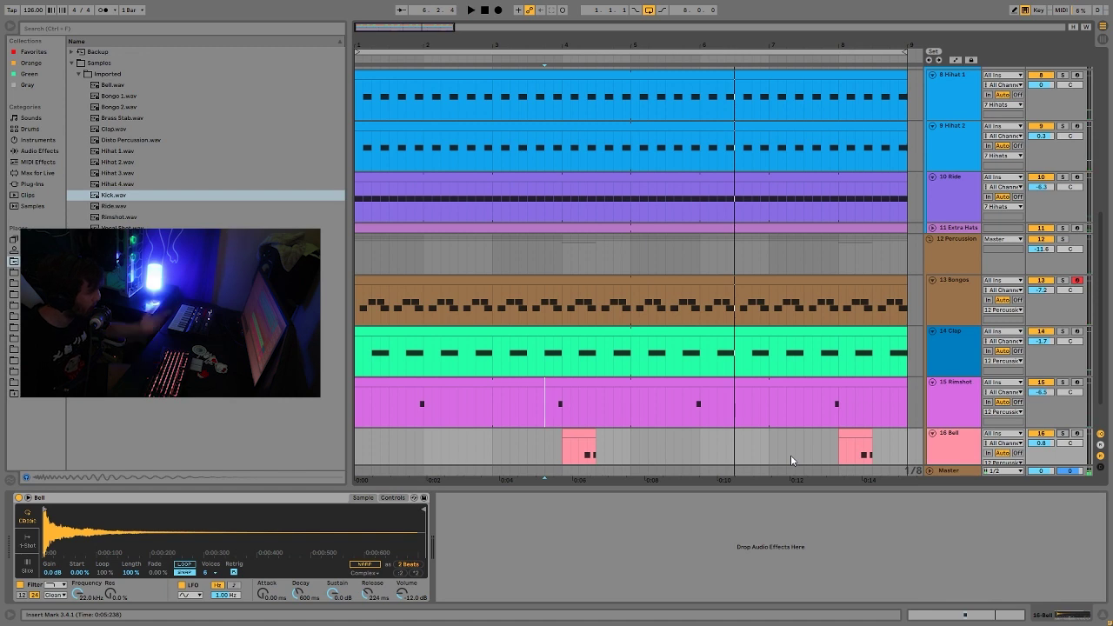
pyautogui.press('space')
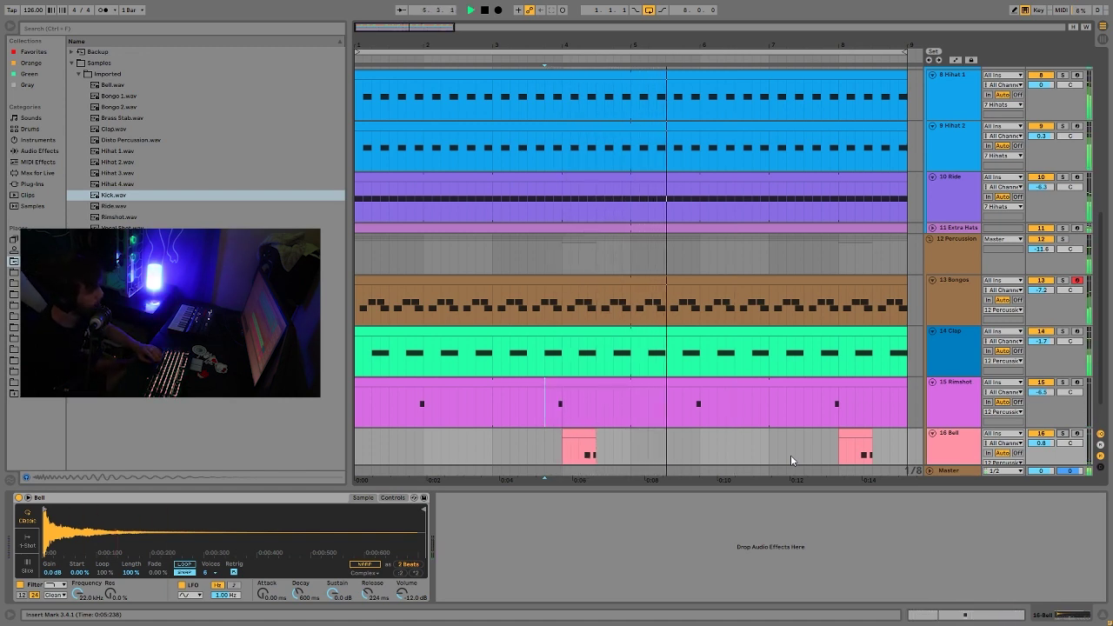
pyautogui.press('space')
# Highlight the Disto Percussion pattern from 2.3.1 to 3.3.1, showing the track's Overdrive and Auto Filter.
pyautogui.scroll(10, 790, 455)
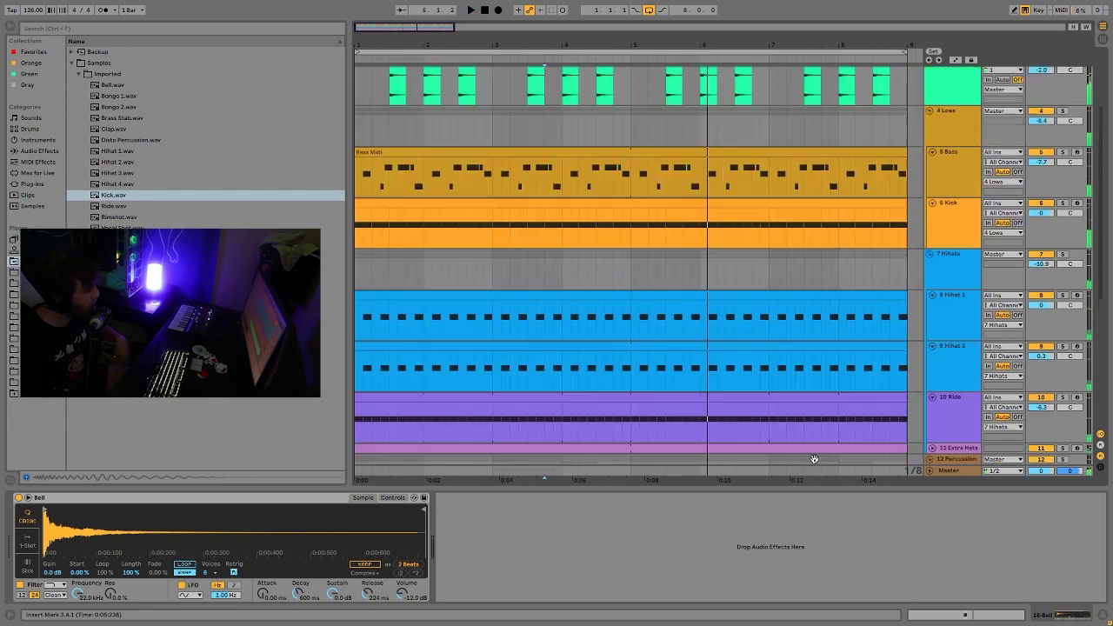
pyautogui.scroll(-3, 567, 181)
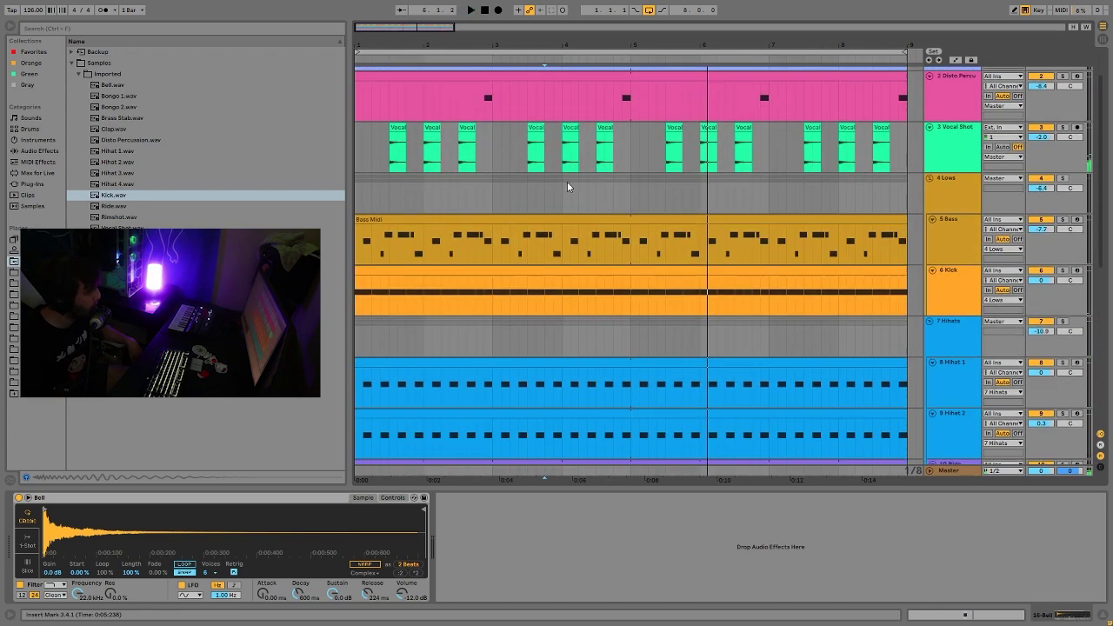
pyautogui.scroll(3, 561, 189)
pyautogui.moveTo(458, 96); pyautogui.dragTo(527, 146)
# Play the full mix from 3.3.3 to hear the Rimshot and Bell hits.
pyautogui.scroll(-10, 527, 148)
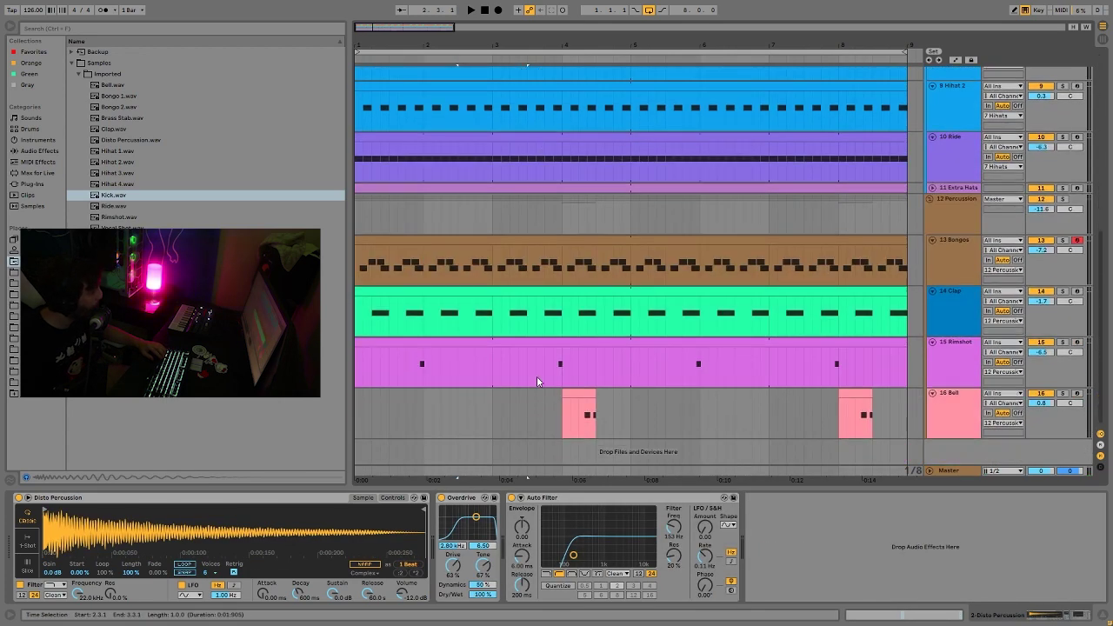
pyautogui.click(536, 380)
pyautogui.press('space')
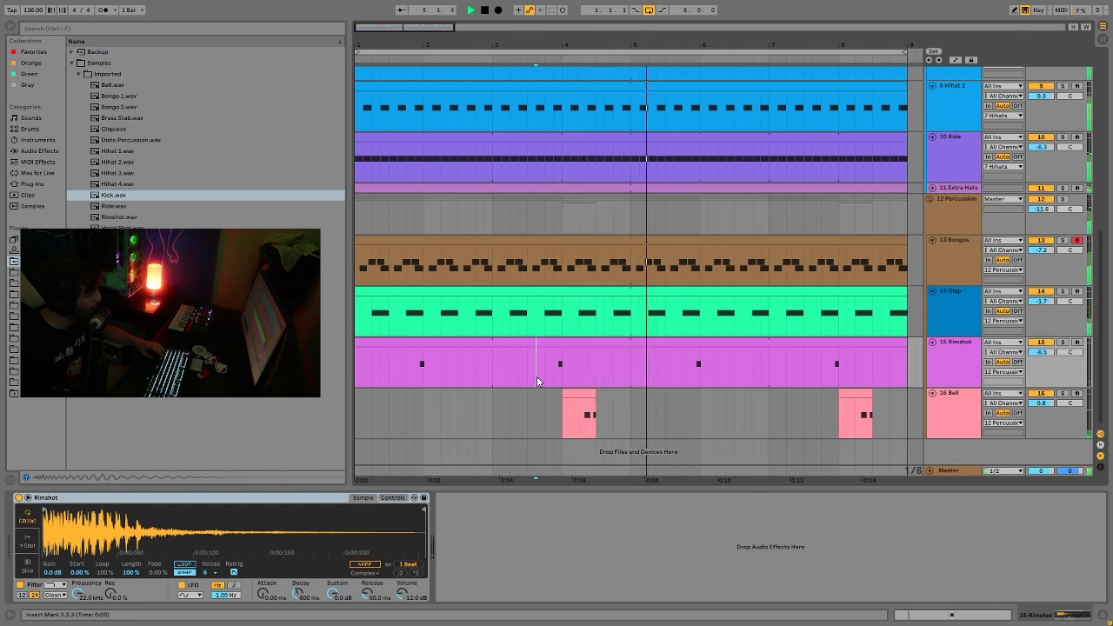
pyautogui.press('space')
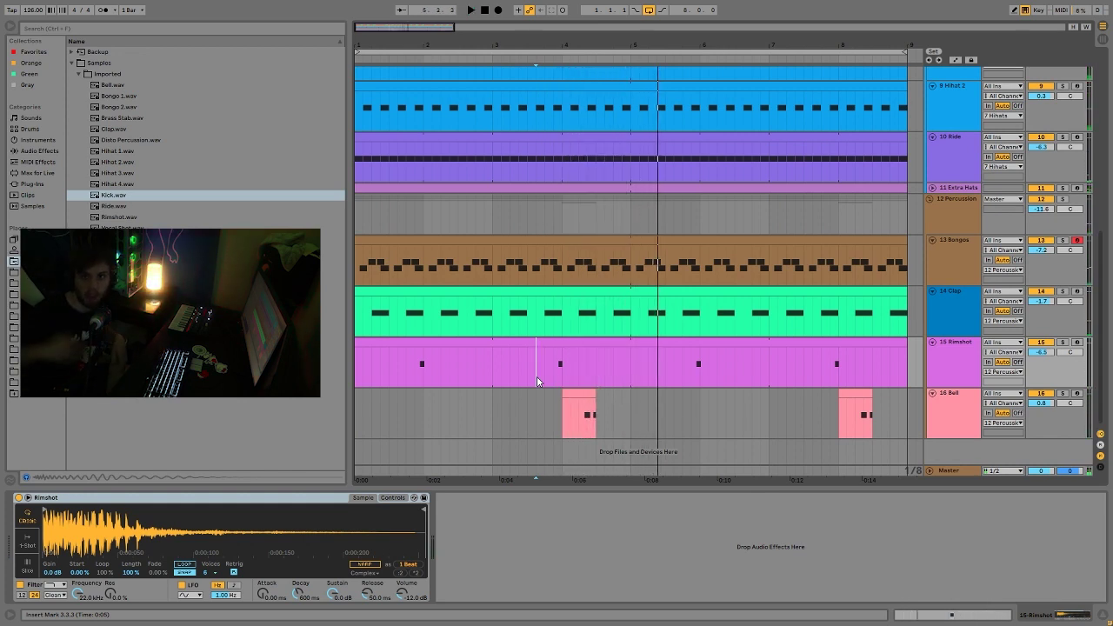
# Try the first Bell clip at 4.3.1 within the full mix and undo the move.
pyautogui.moveTo(576, 396); pyautogui.dragTo(611, 391)
pyautogui.press('space')
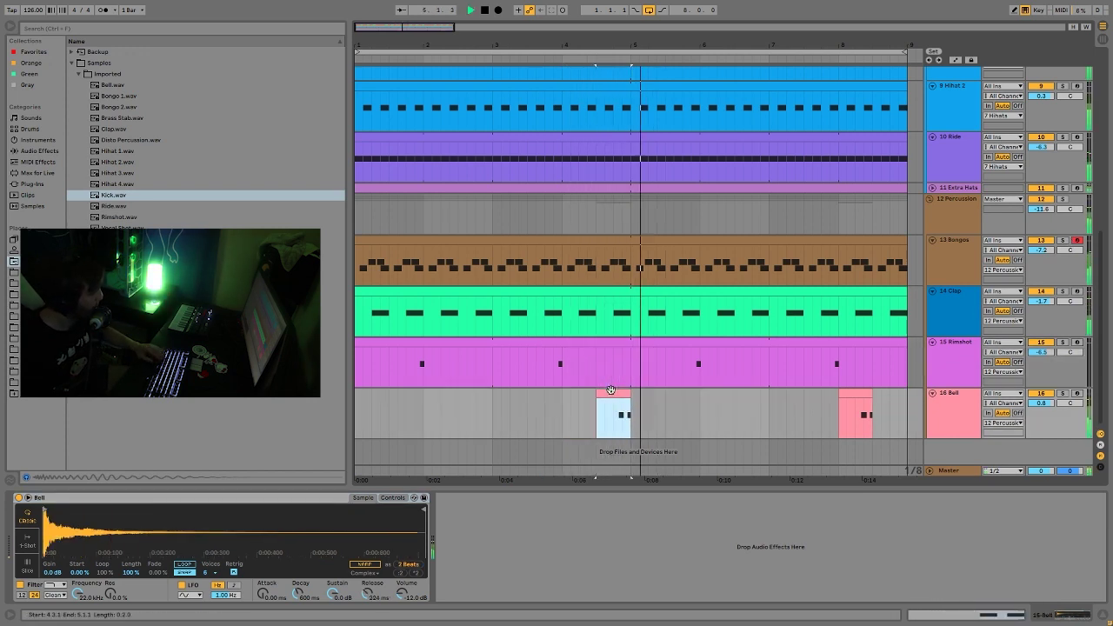
pyautogui.press('space')
pyautogui.hotkey('ctrl', 'z')
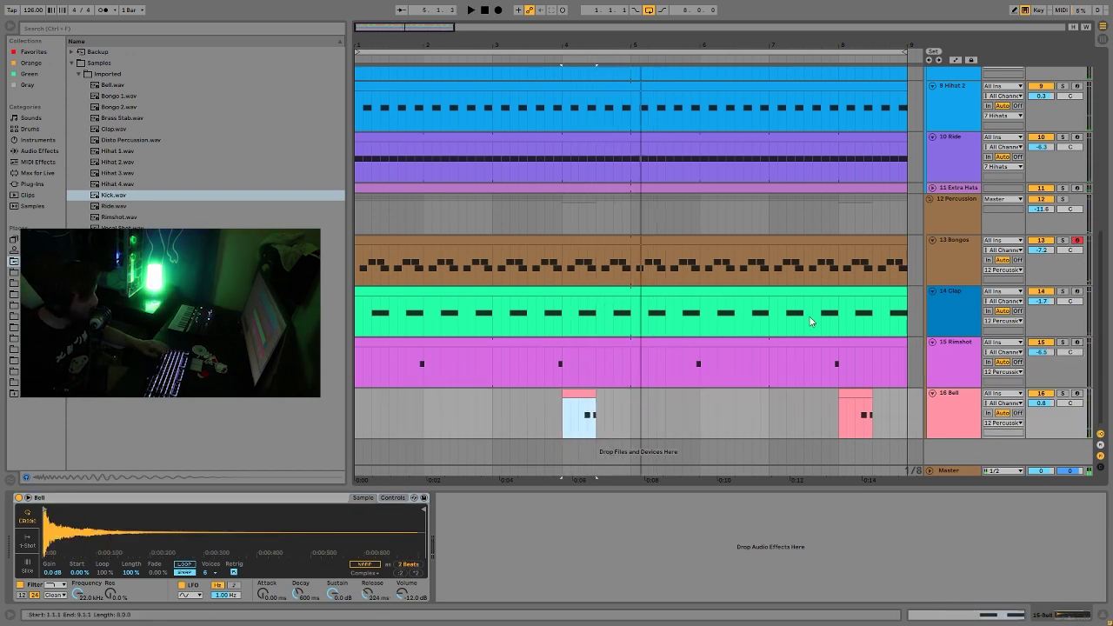
# Play the full mix from 3.3.1 with the first Bell clip at its original position.
pyautogui.click(581, 412)
pyautogui.click(537, 410)
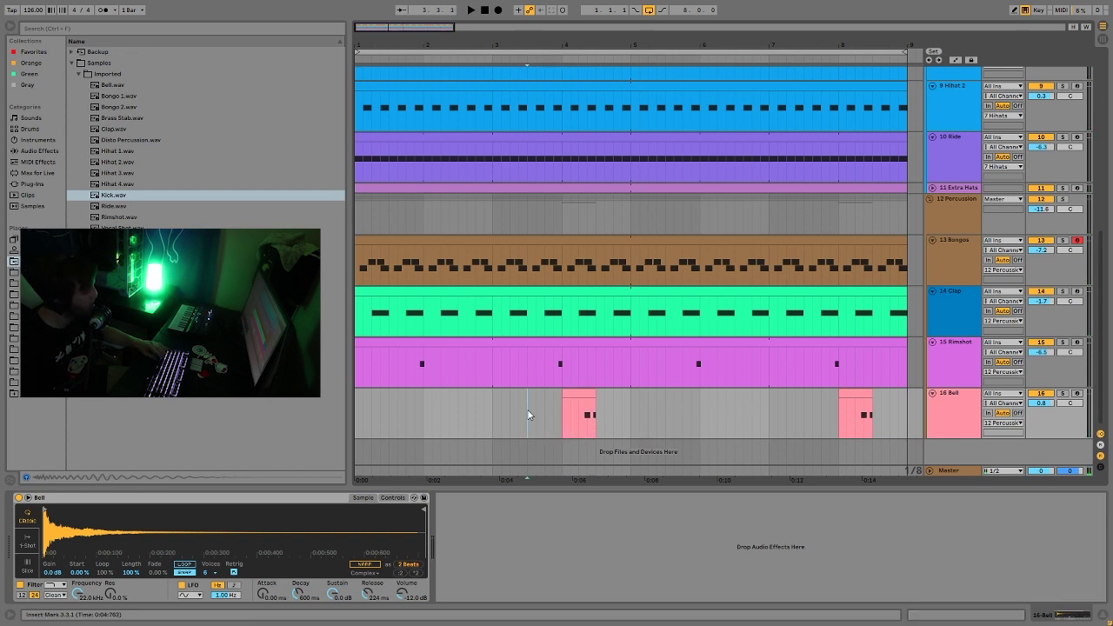
pyautogui.press('space')
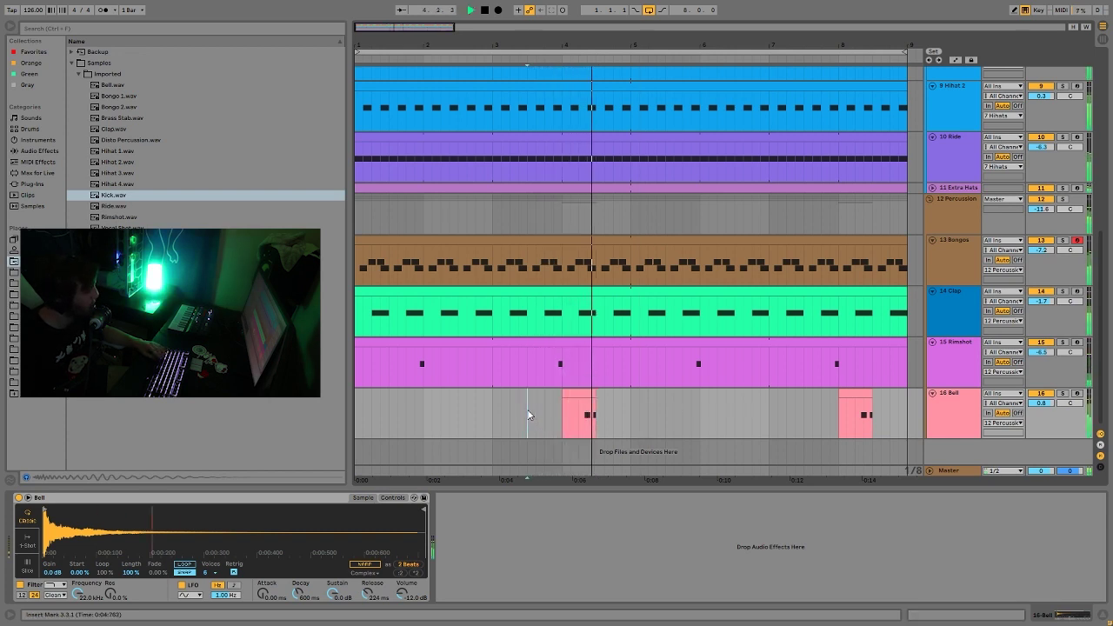
pyautogui.press('space')
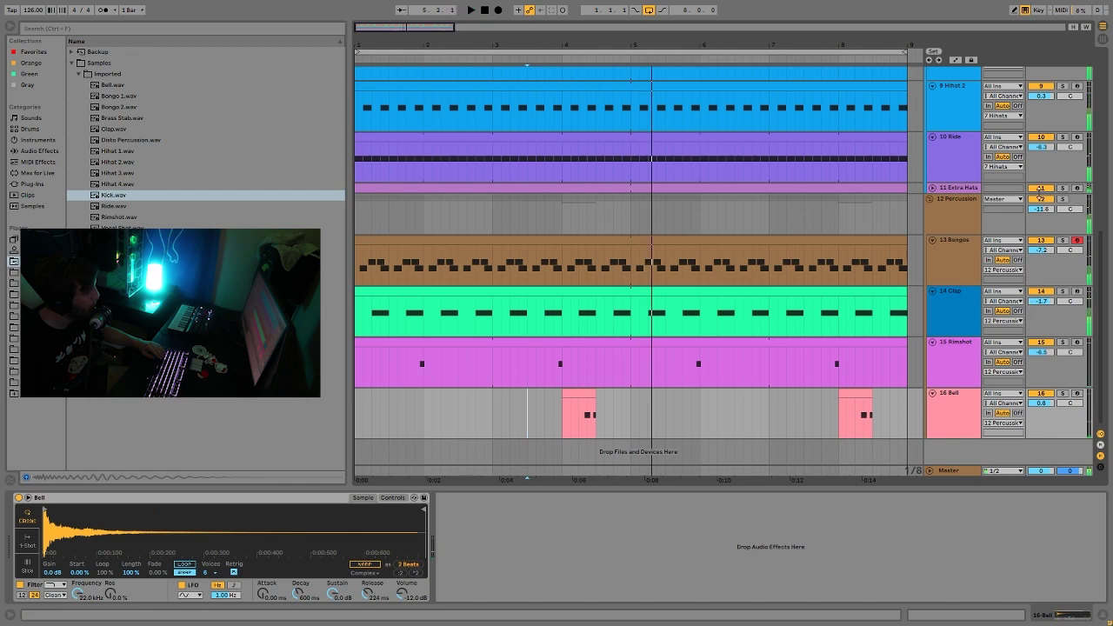
# Solo the Percussion, Hihats and Lows groups together and play them from 3.3.1.
pyautogui.click(1062, 199)
pyautogui.scroll(4, 1066, 179)
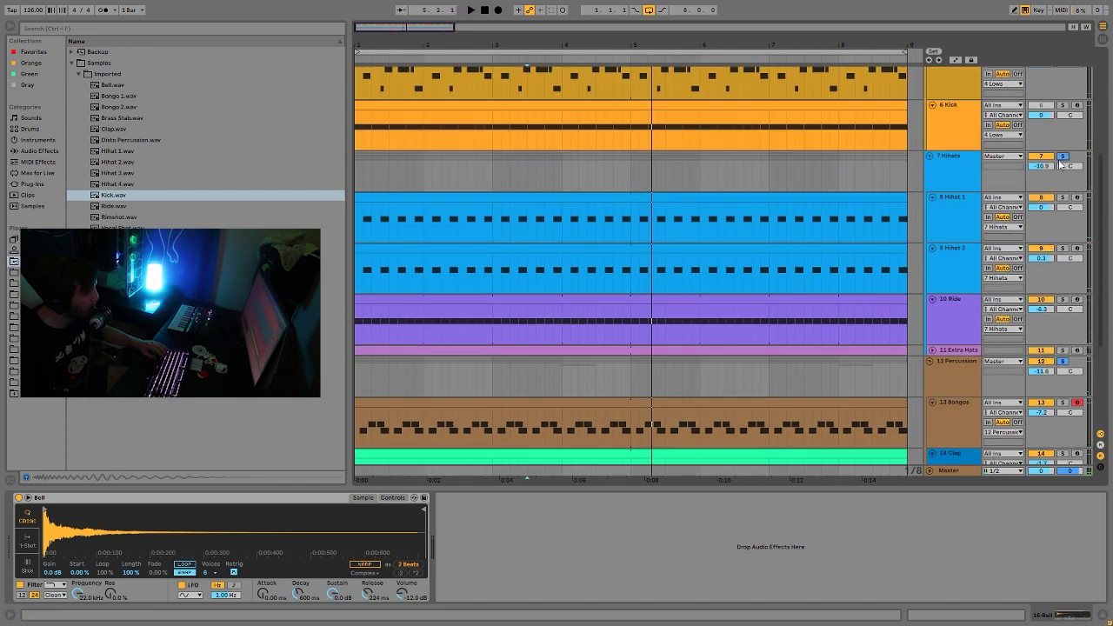
pyautogui.scroll(2, 1048, 108)
pyautogui.click(1066, 93)
pyautogui.press('space')
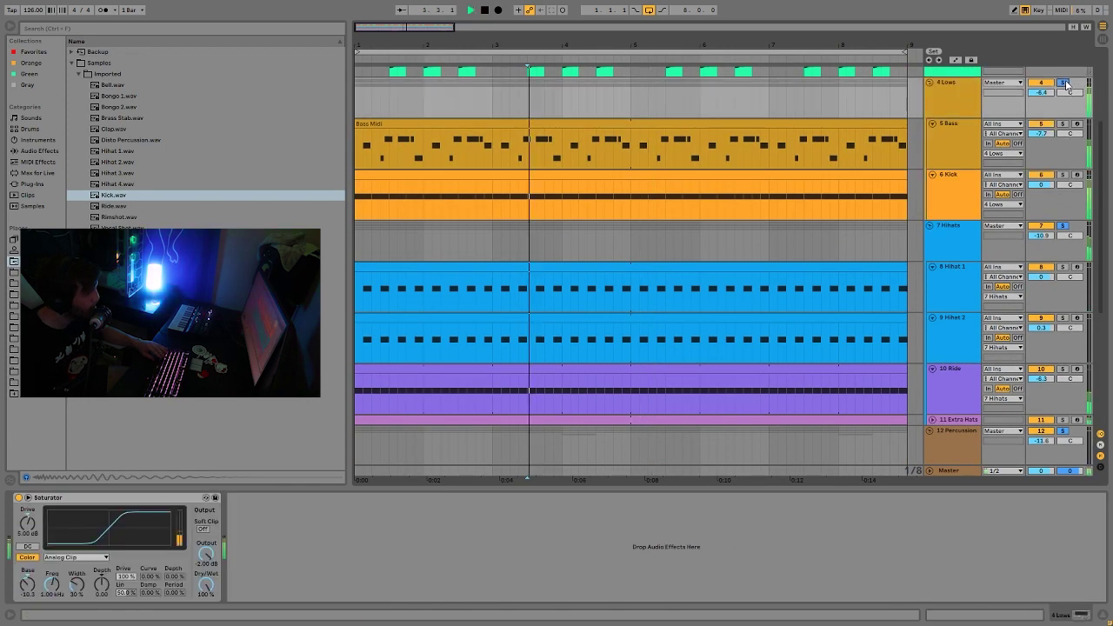
pyautogui.scroll(-6, 987, 241)
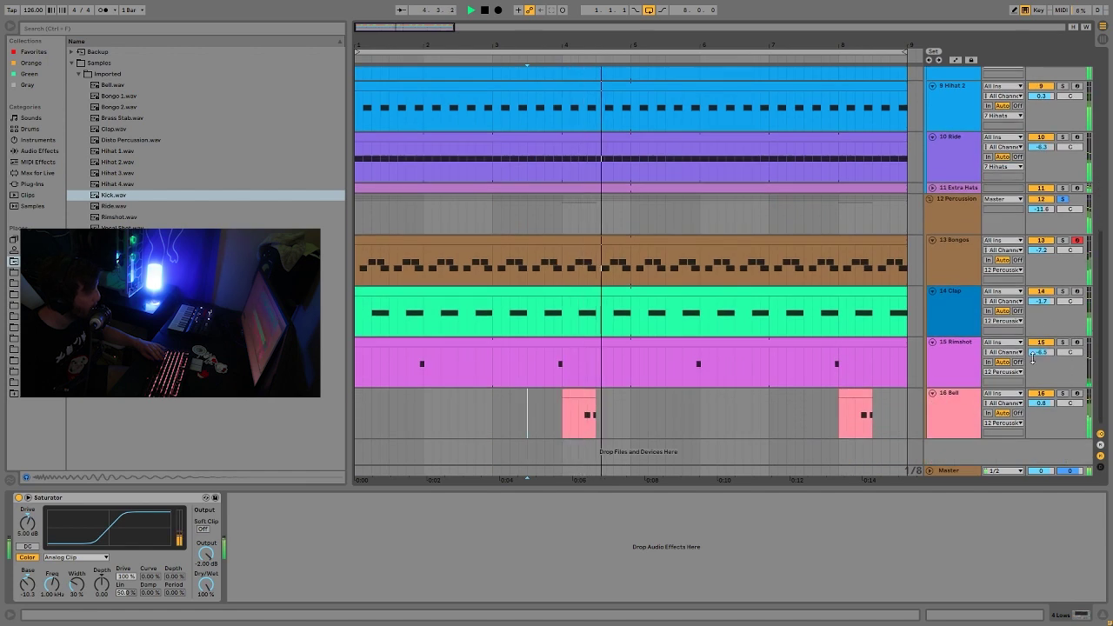
pyautogui.press('space')
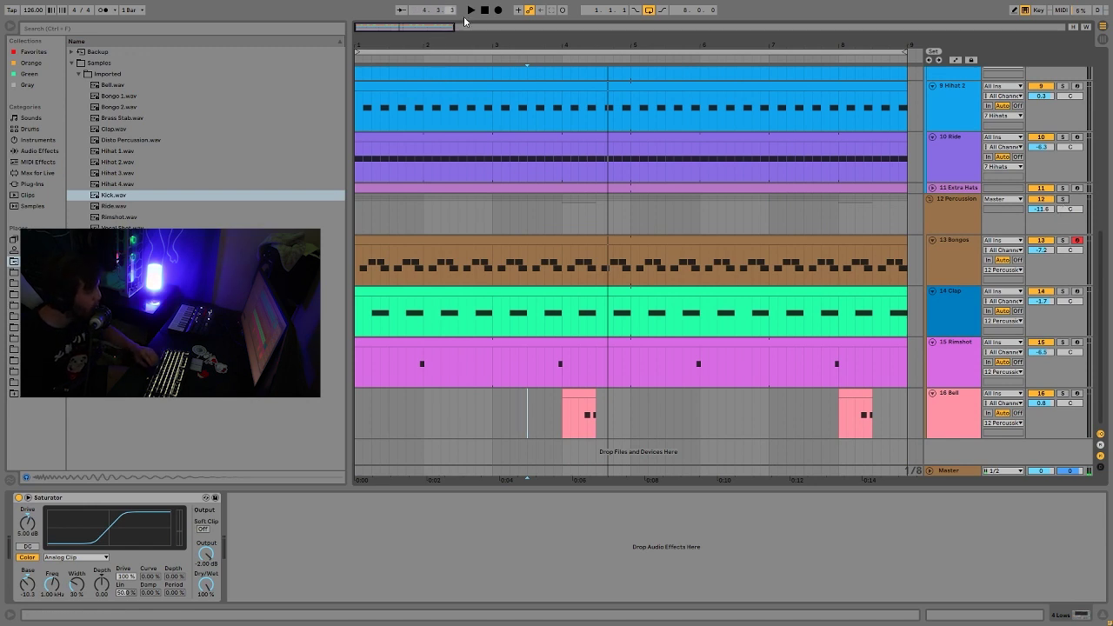
# Play the full mix from the start with all group solos cleared, showing the Instrument, Disto Percussion and Vocal Shot tracks.
pyautogui.click(484, 11)
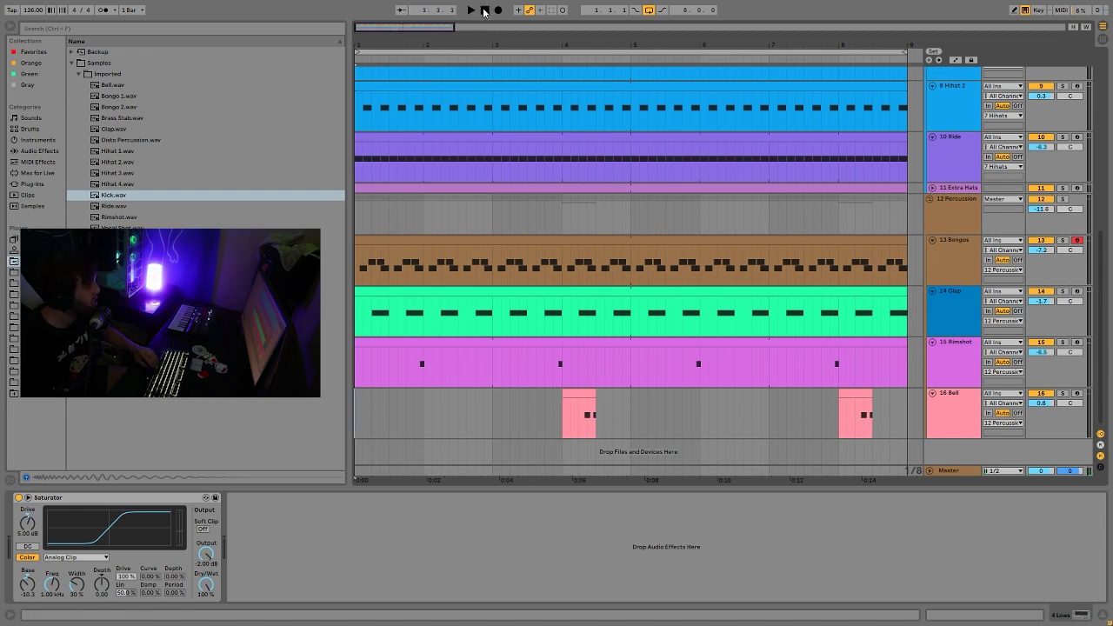
pyautogui.press('space')
pyautogui.scroll(10, 752, 242)
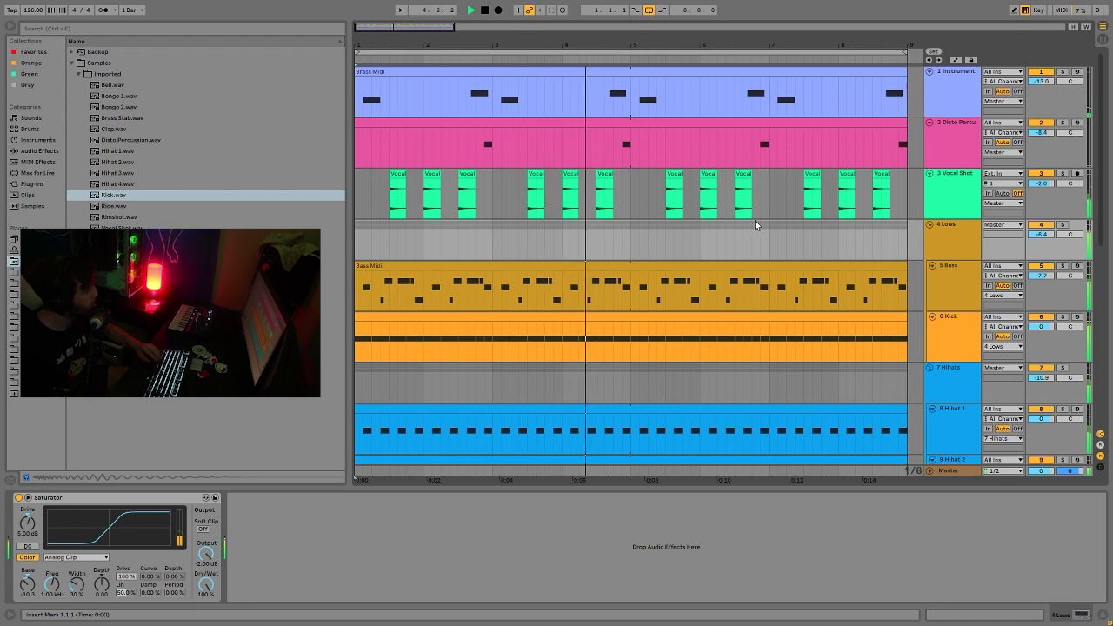
pyautogui.press('space')
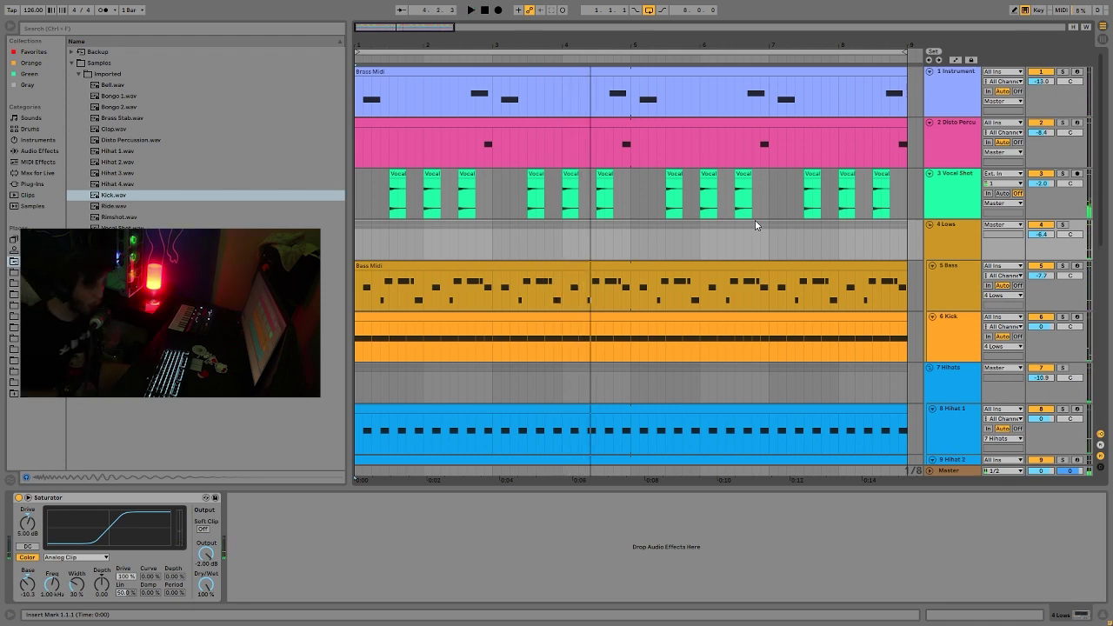